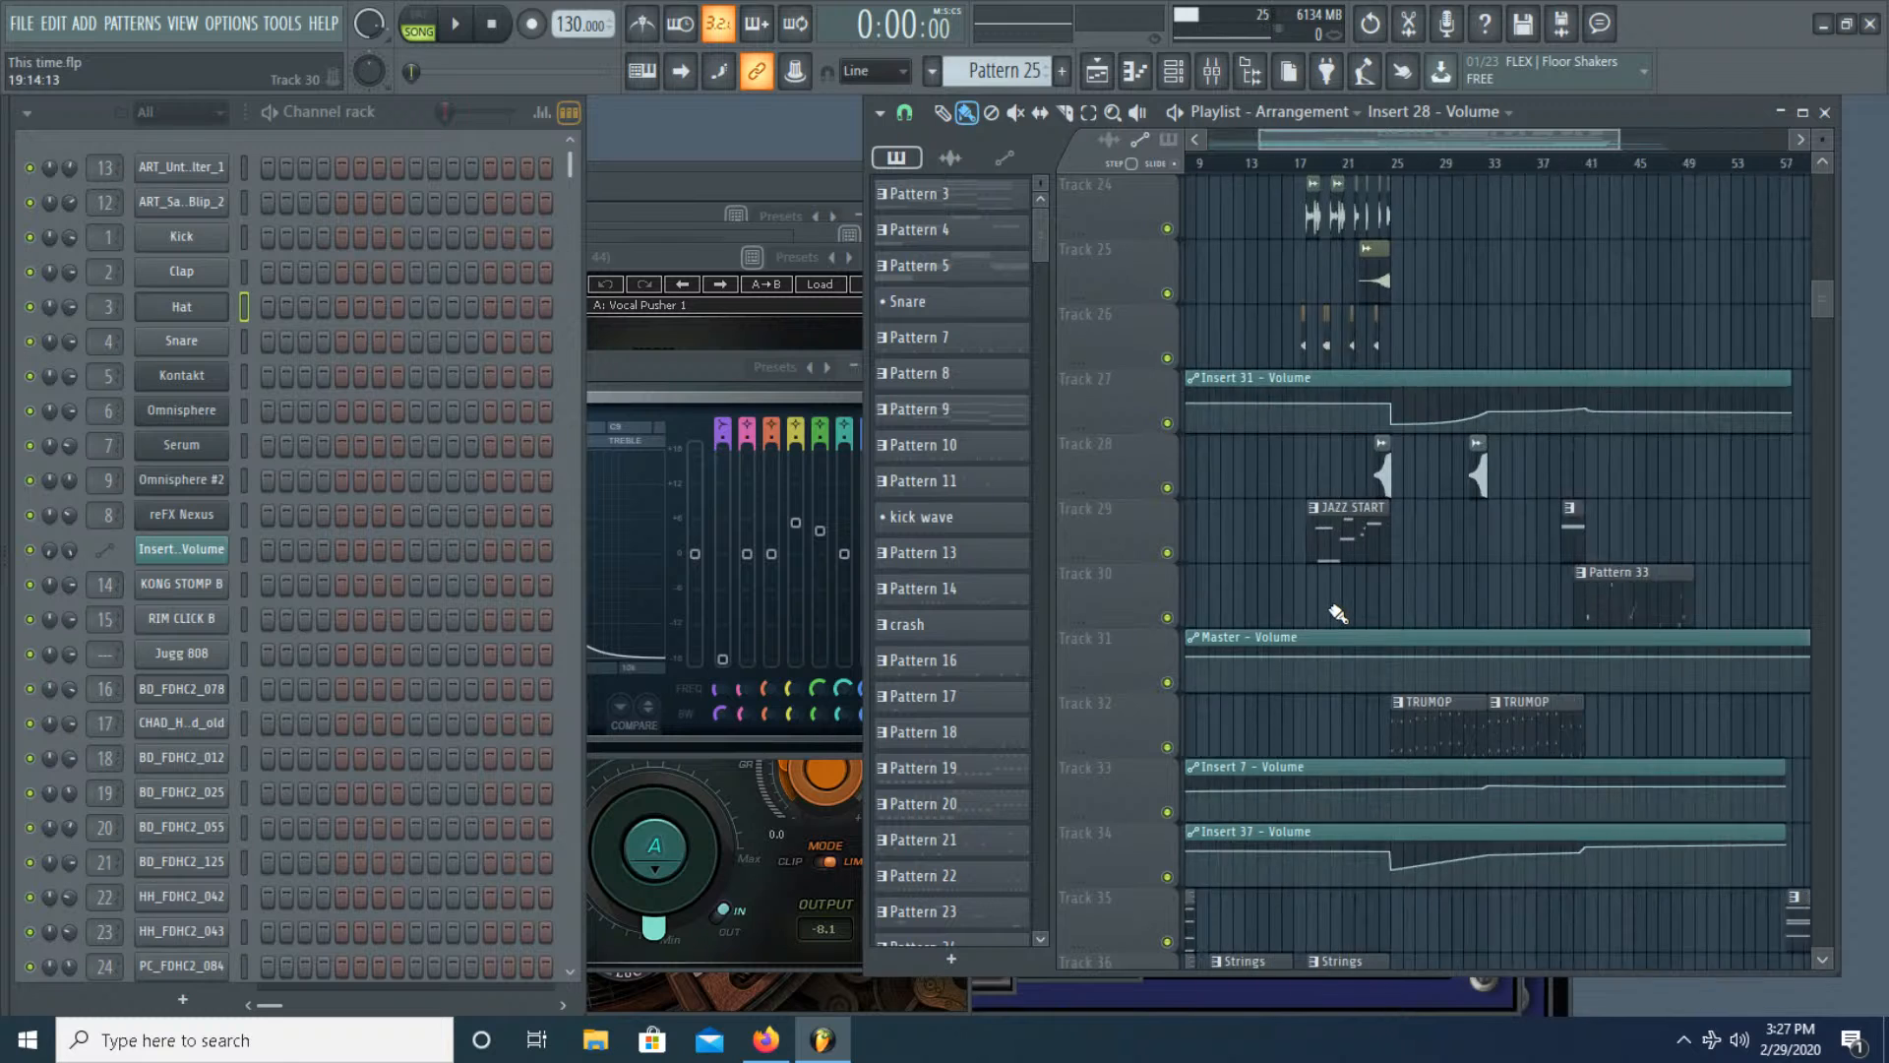
# Step: Look over the playlist's tracks, examining the pattern clips, audio clips and volume automation across the arrangement
pyautogui.scroll(2, 1333, 611)
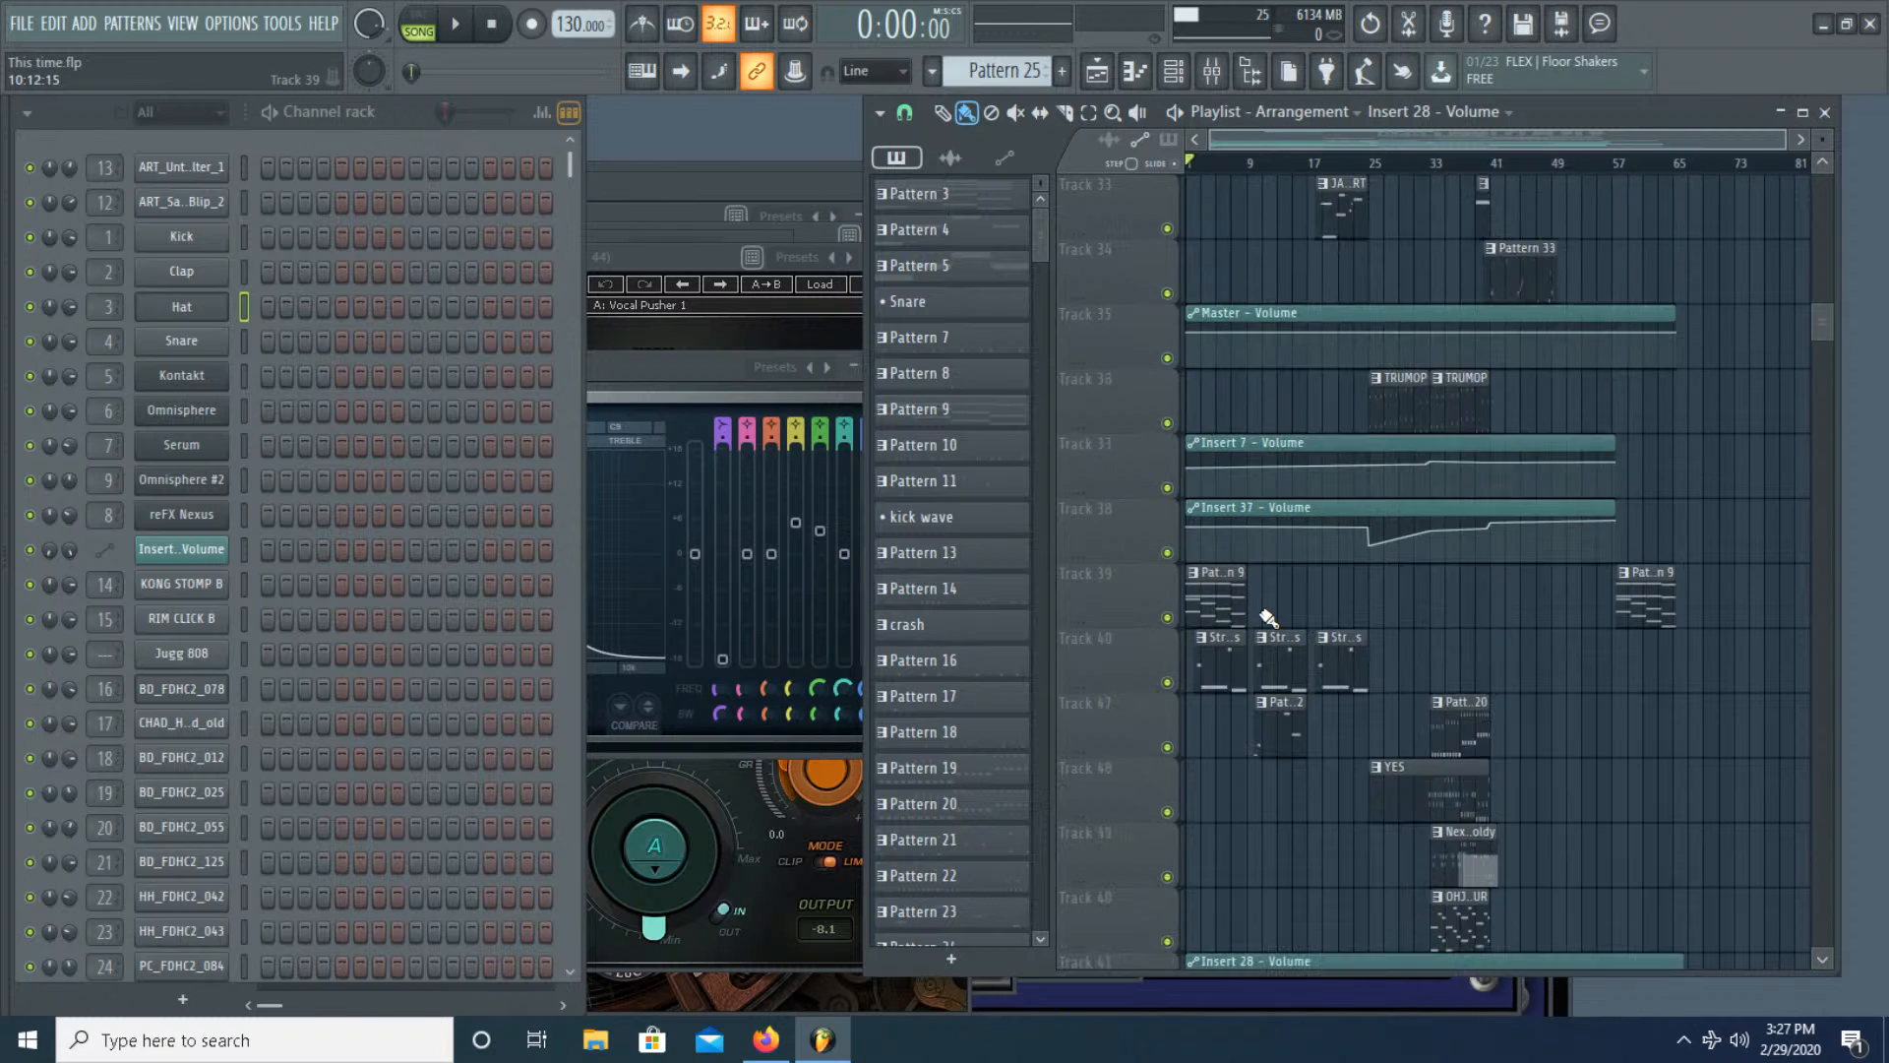
pyautogui.scroll(15, 1295, 857)
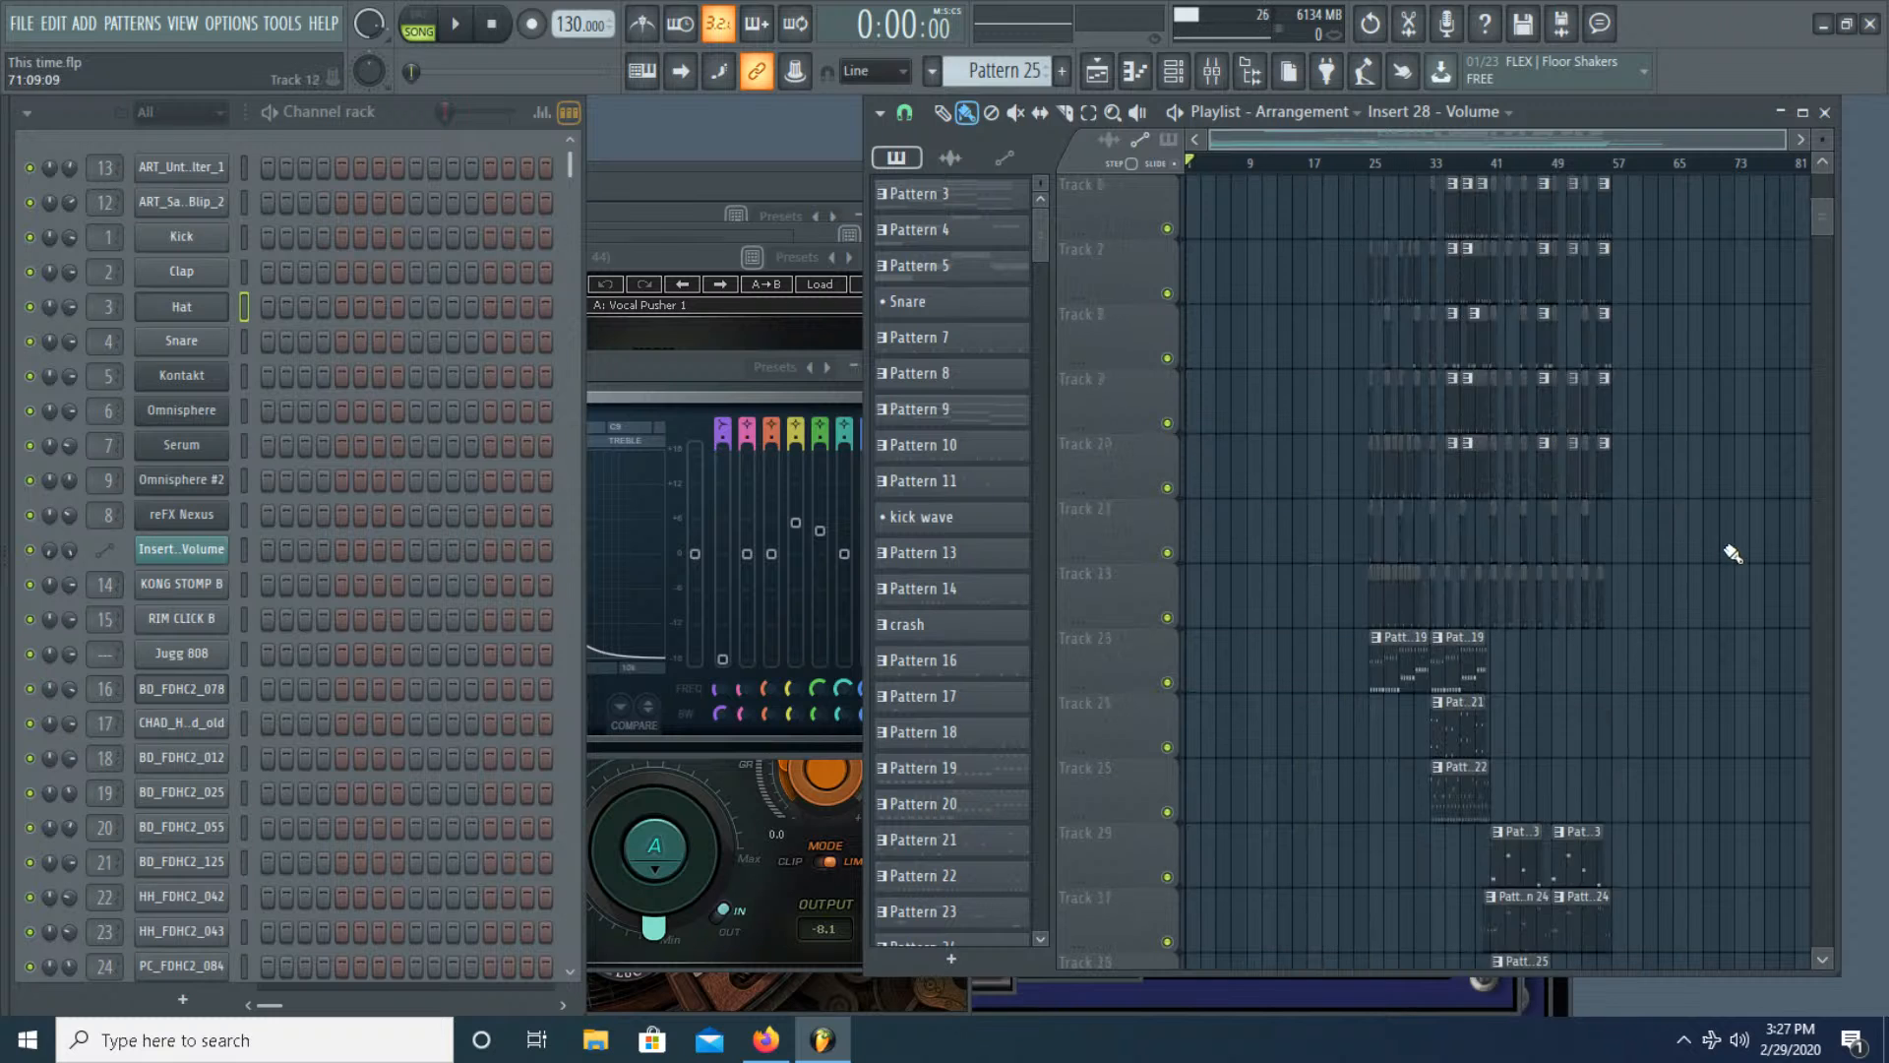
pyautogui.scroll(6, 1740, 579)
pyautogui.scroll(5, 1404, 721)
pyautogui.scroll(-3, 1380, 671)
pyautogui.scroll(-1, 1385, 668)
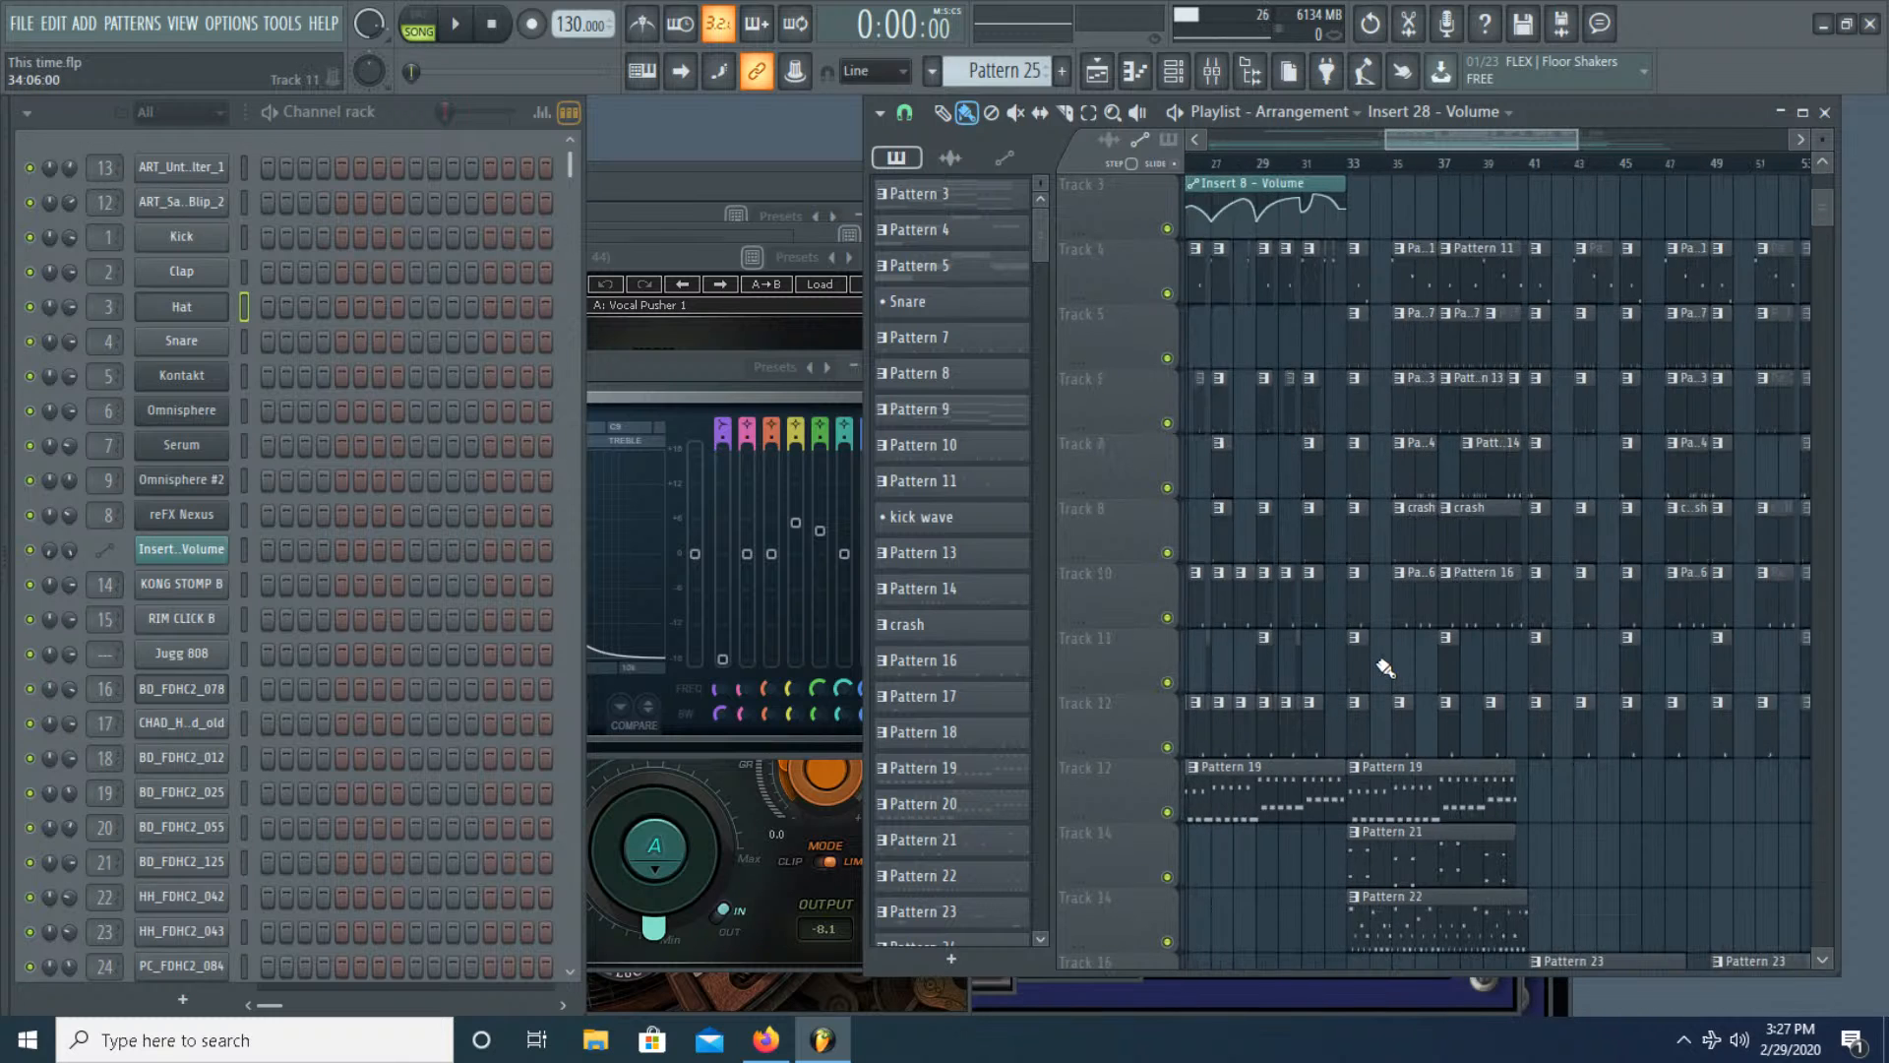
pyautogui.scroll(5, 1386, 668)
pyautogui.scroll(-4, 1475, 630)
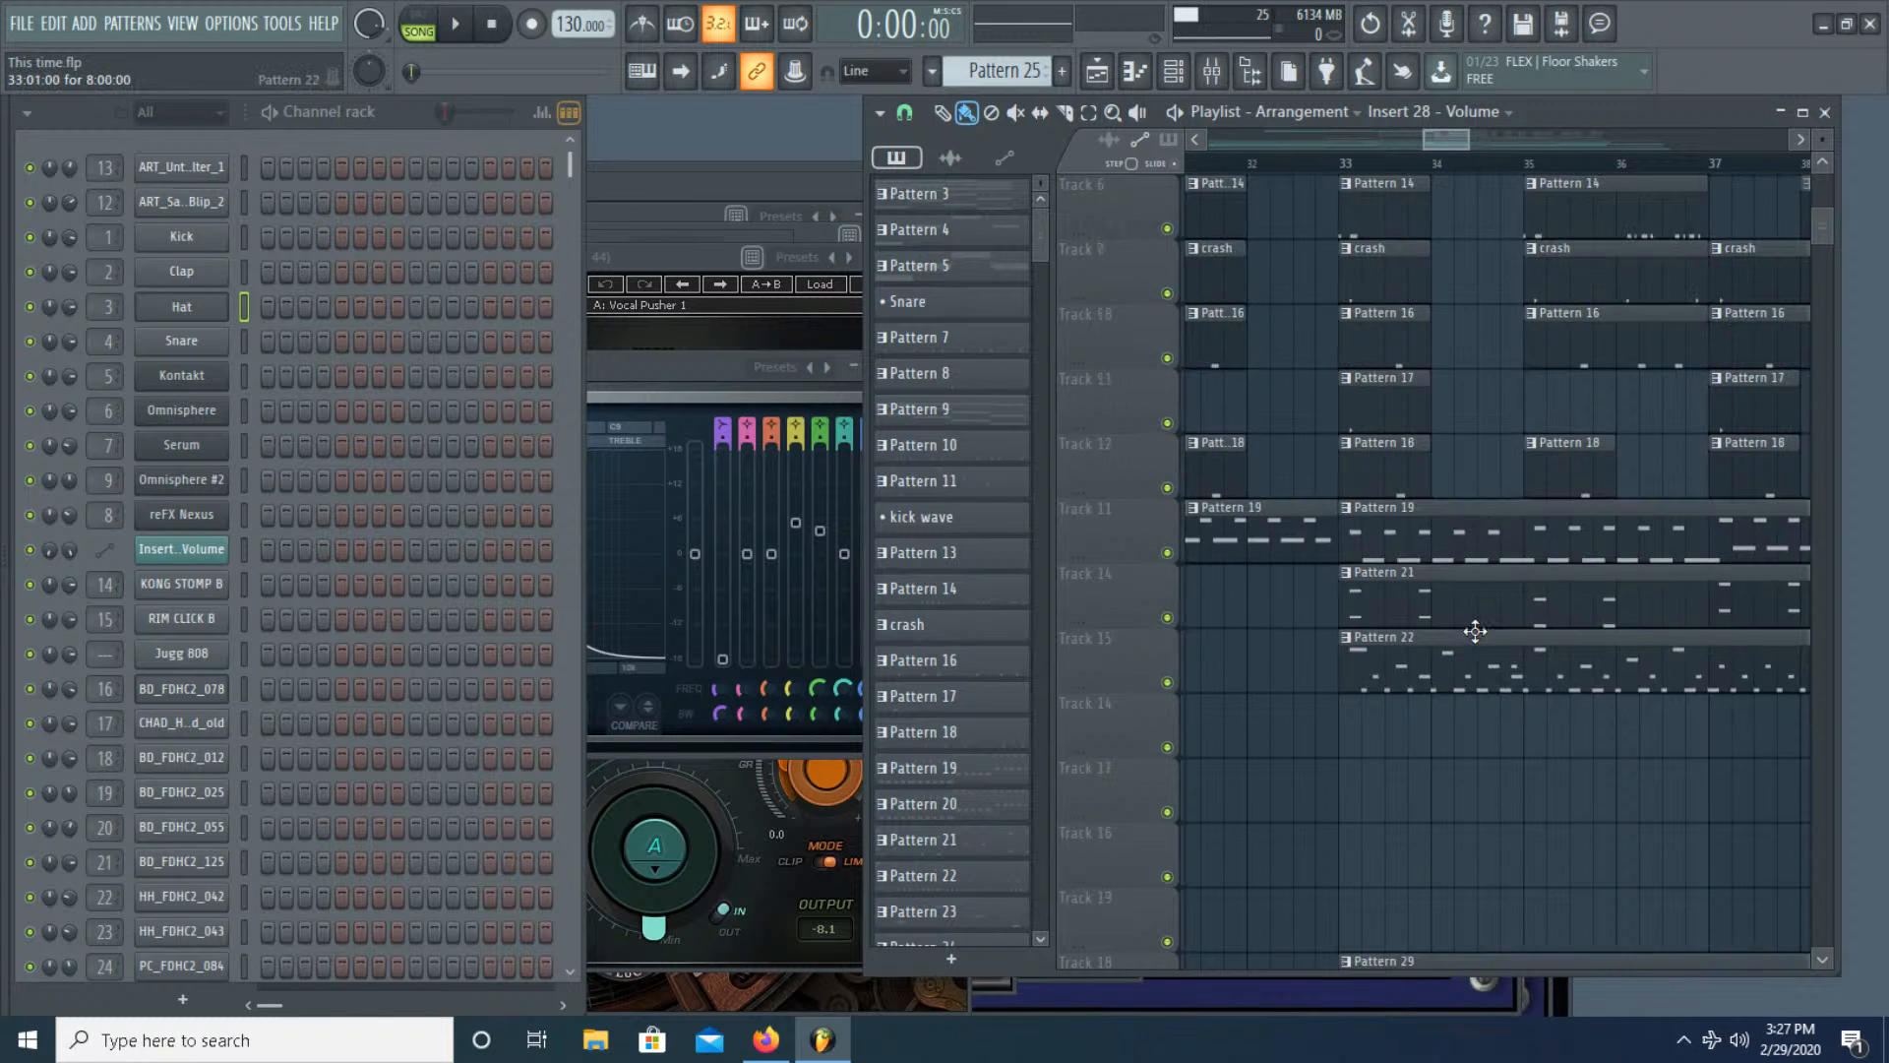
pyautogui.scroll(-5, 1475, 631)
pyautogui.scroll(7, 1383, 676)
pyautogui.scroll(-5, 1386, 684)
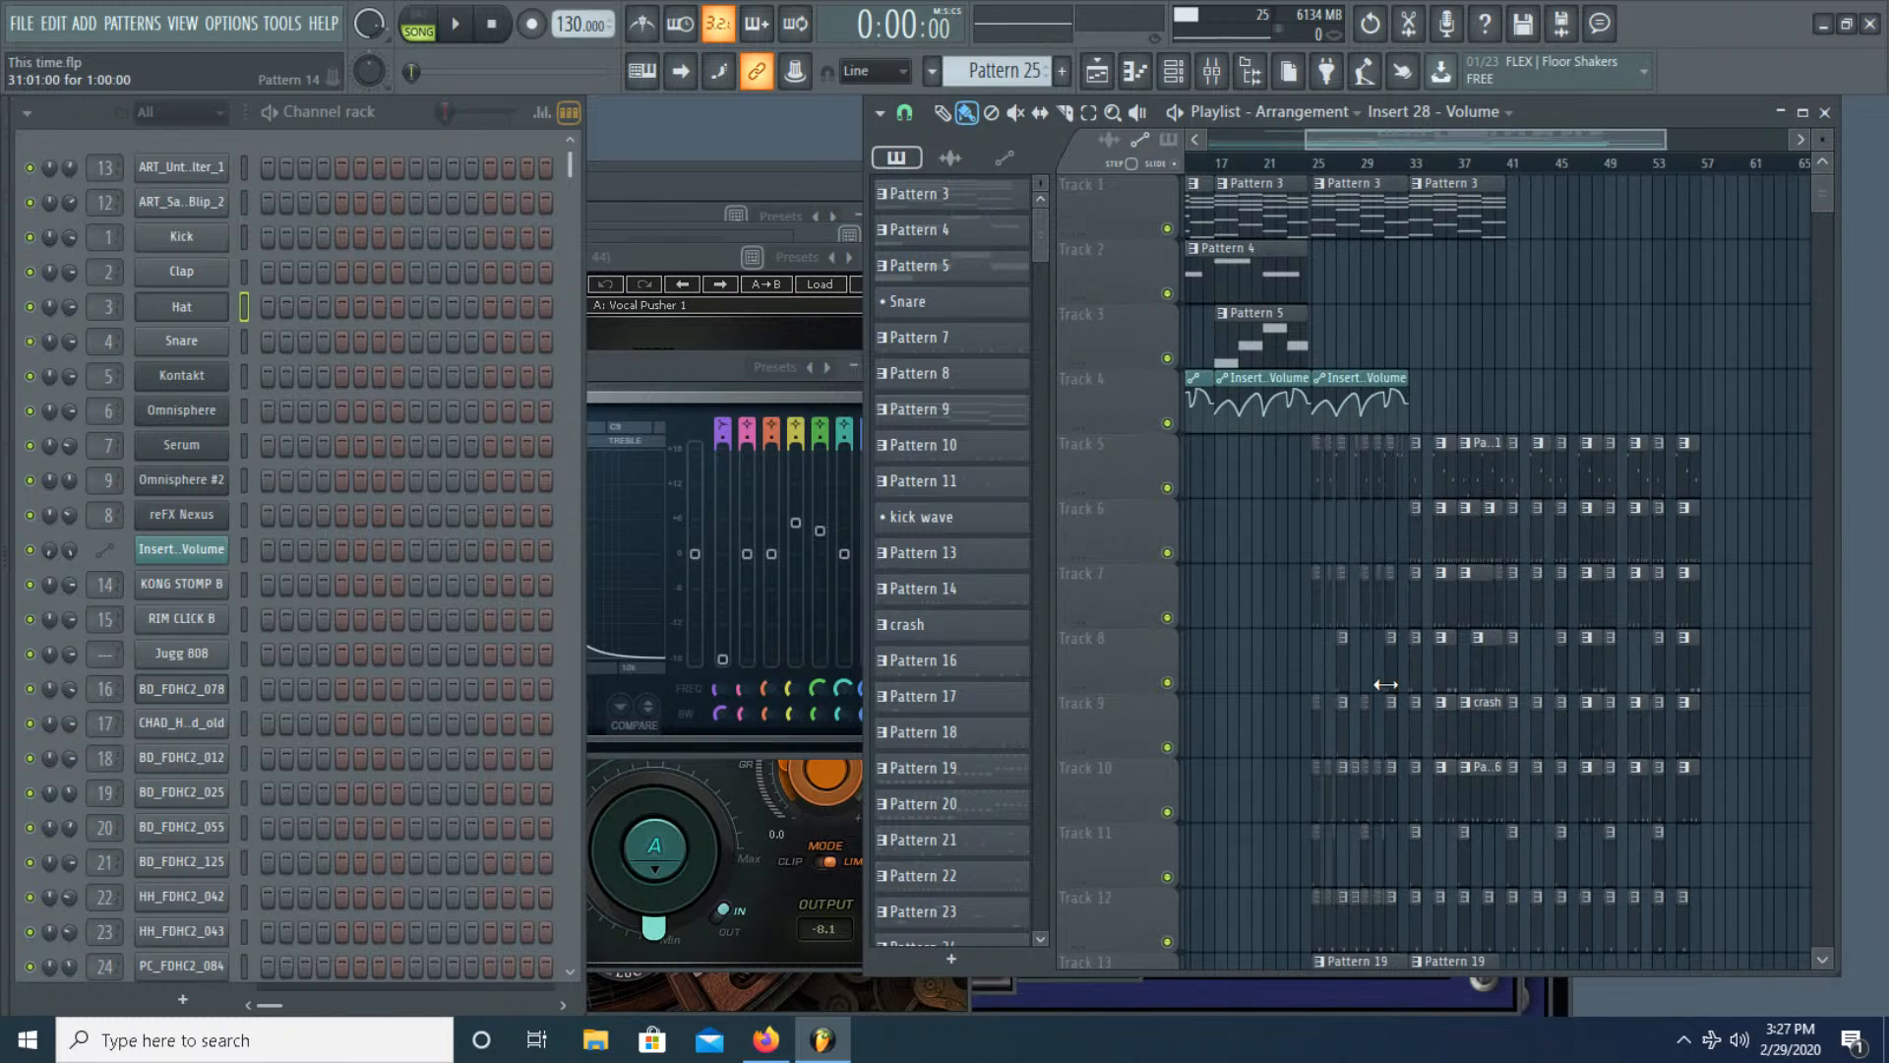
pyautogui.scroll(5, 1374, 671)
pyautogui.moveTo(1424, 126); pyautogui.dragTo(1235, 173)
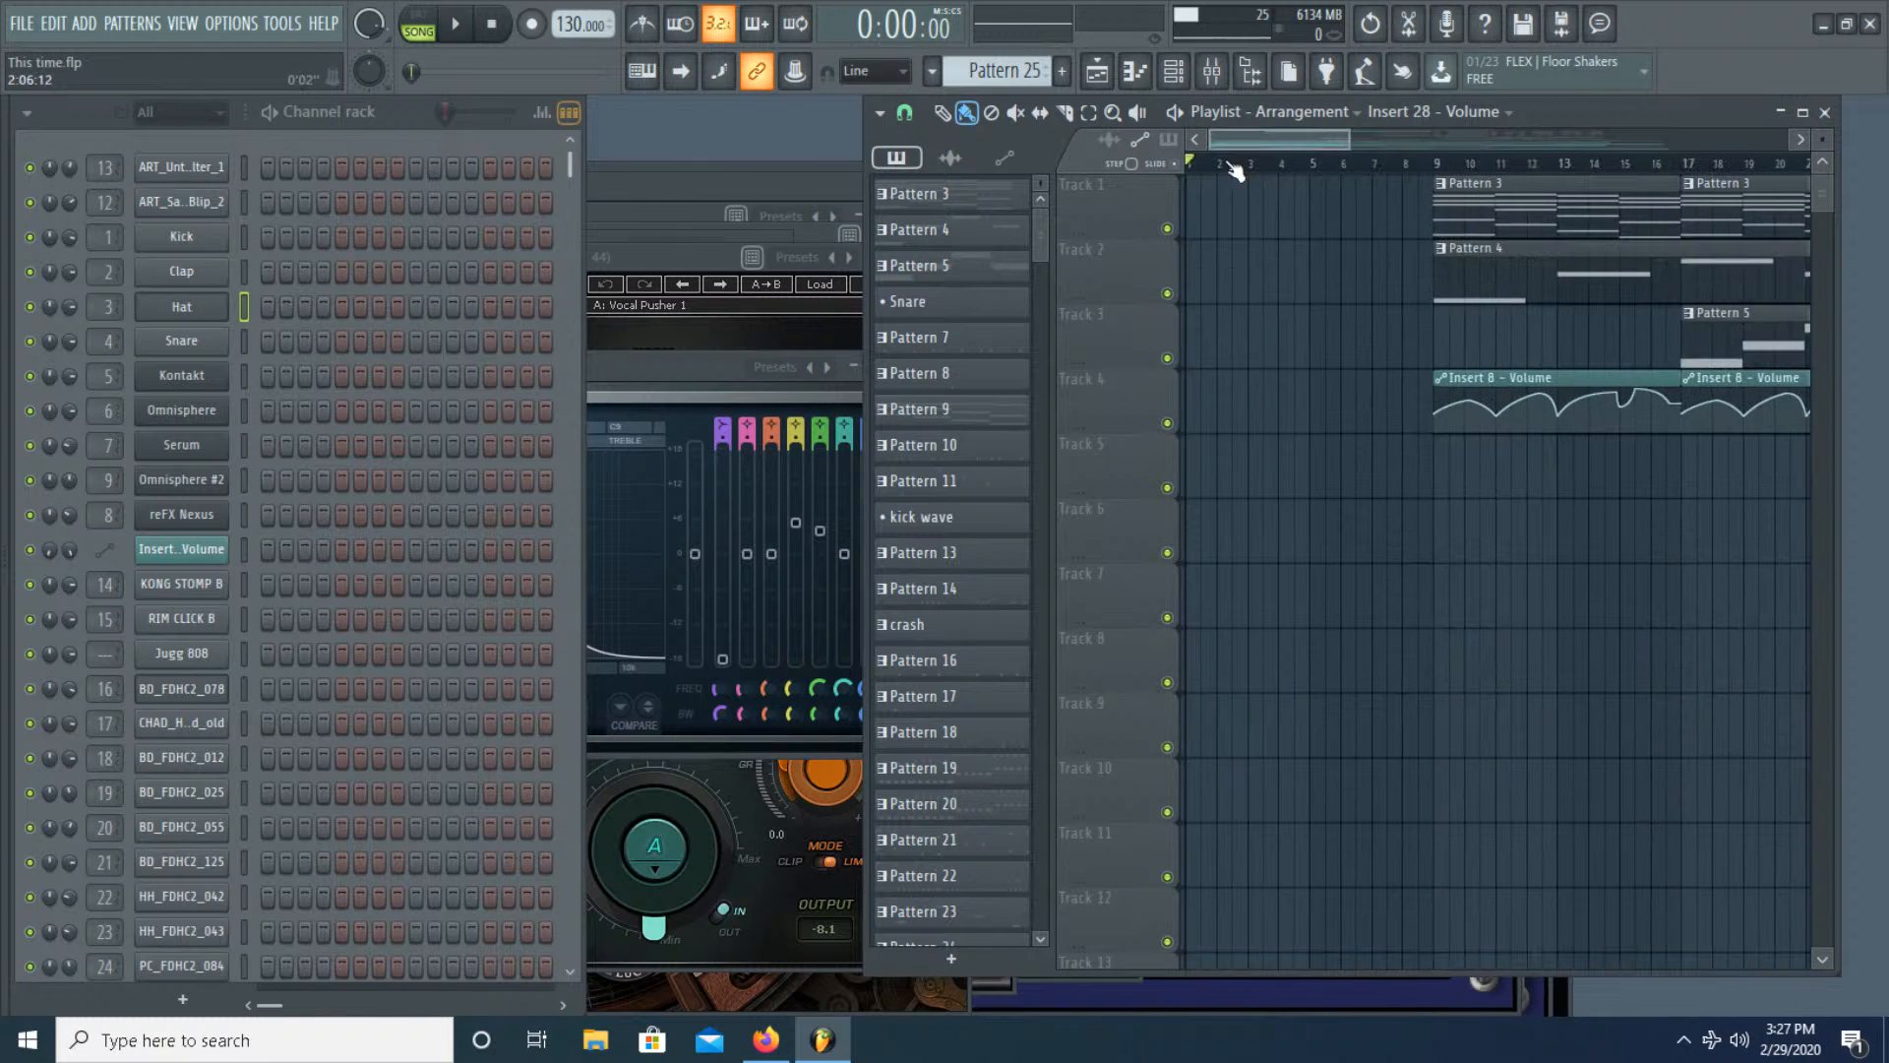
pyautogui.scroll(-6, 1682, 464)
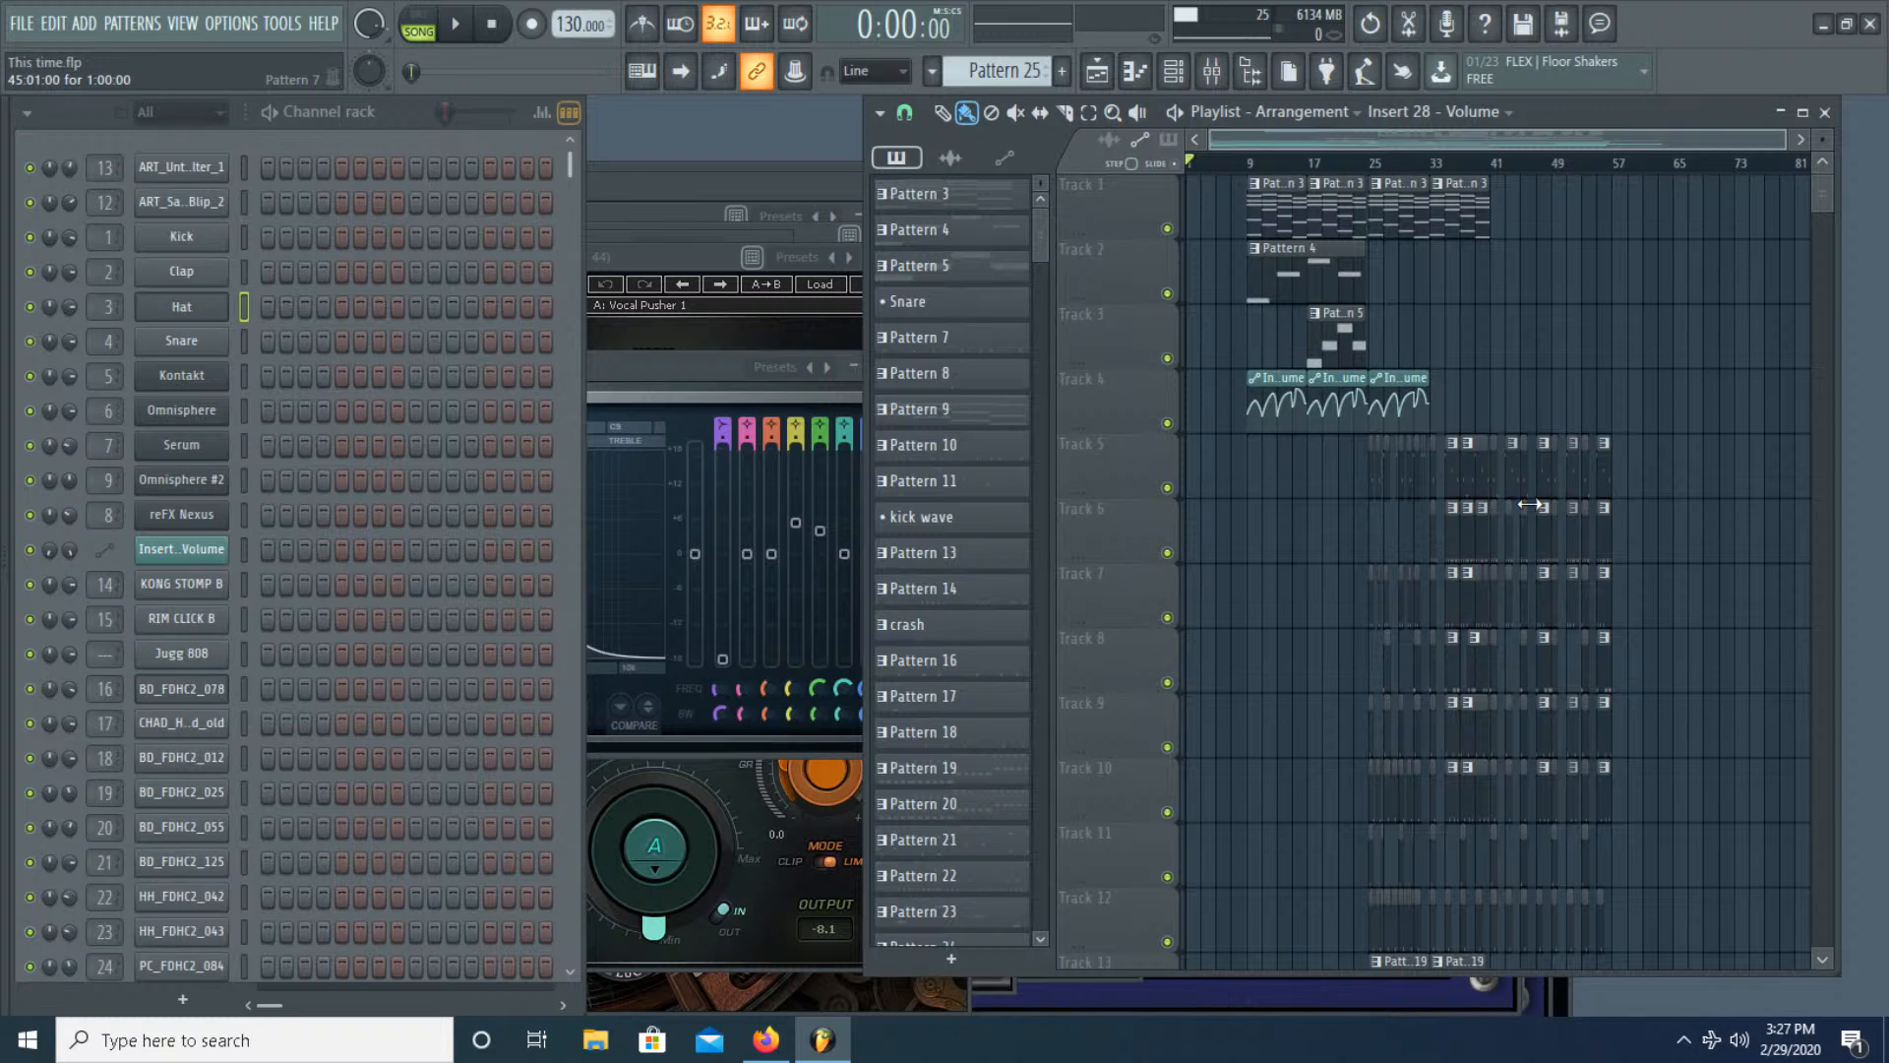
# Step: Play the song from the start, open the mixer and move it lower over the playlist
pyautogui.click(460, 26)
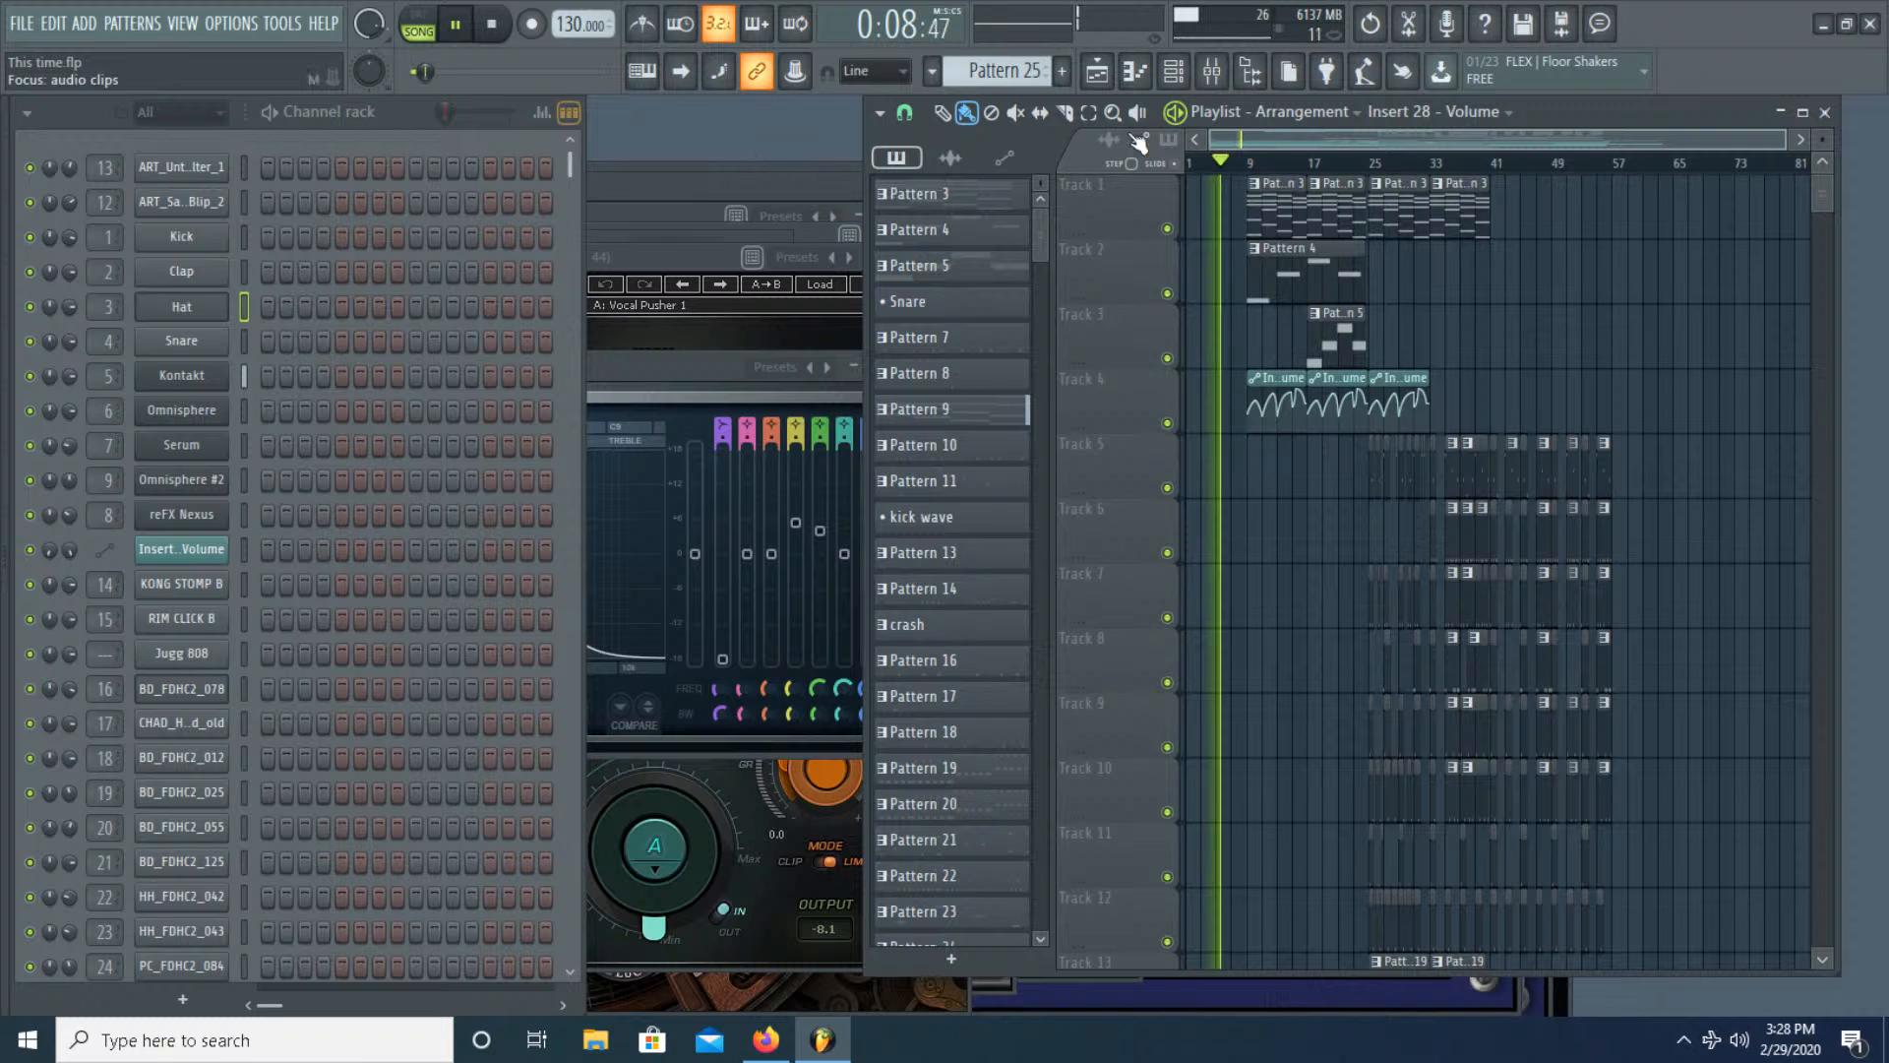
pyautogui.click(1212, 71)
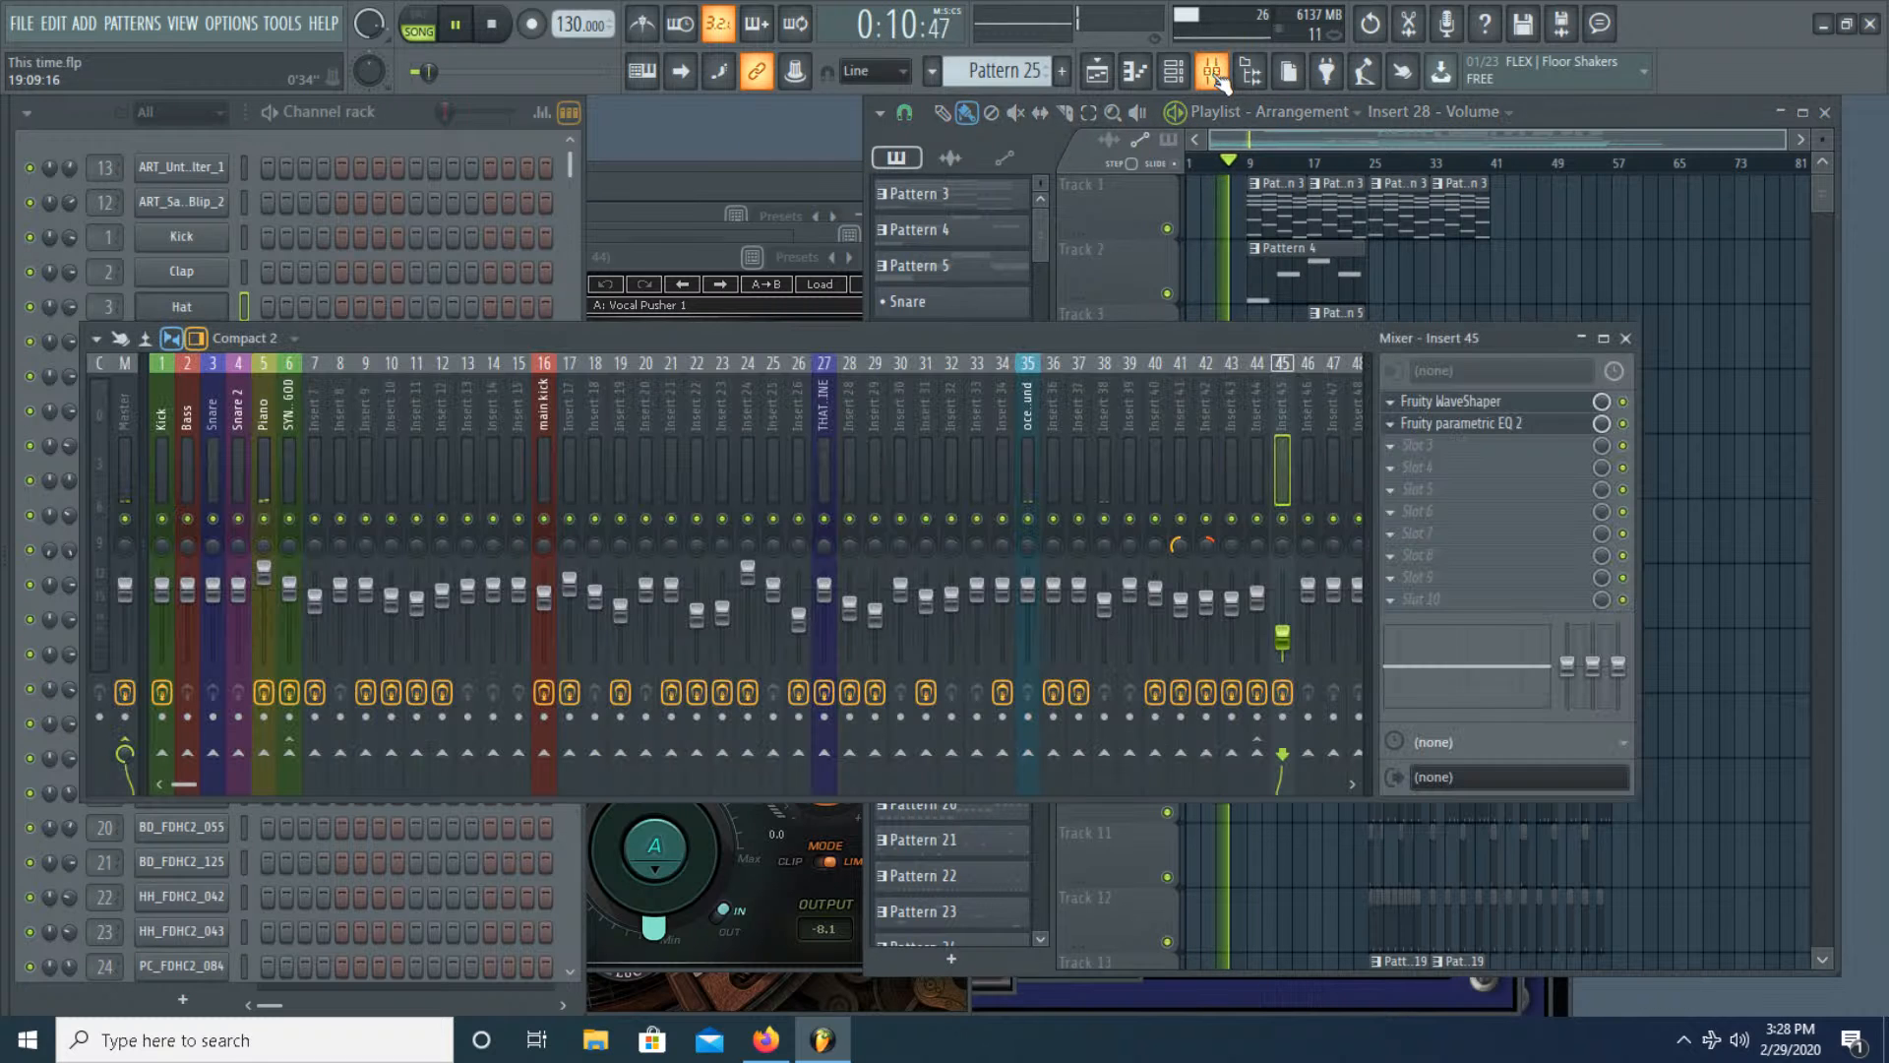
pyautogui.moveTo(999, 338); pyautogui.dragTo(1102, 500)
# Step: Listen through the arrangement while viewing the mixer, select the Master track and stop playback
pyautogui.click(1305, 142)
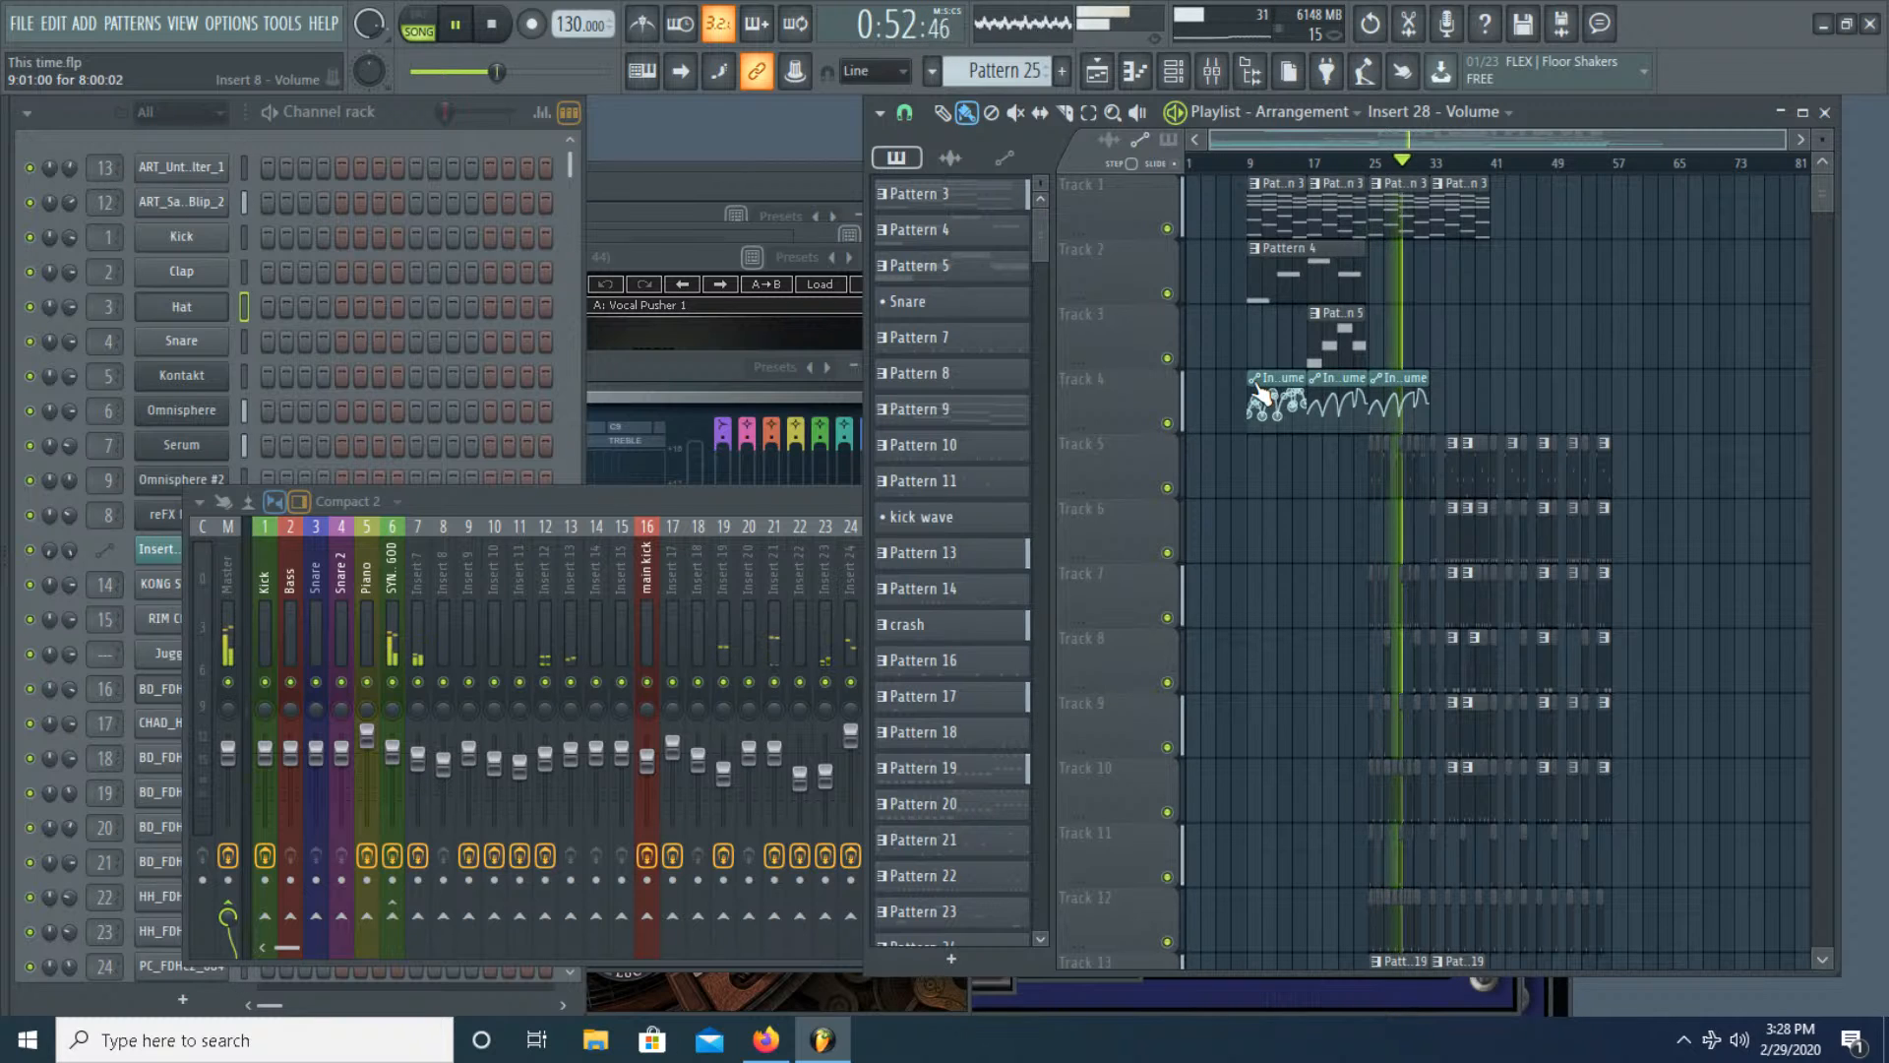
pyautogui.doubleClick(818, 498)
pyautogui.click(242, 589)
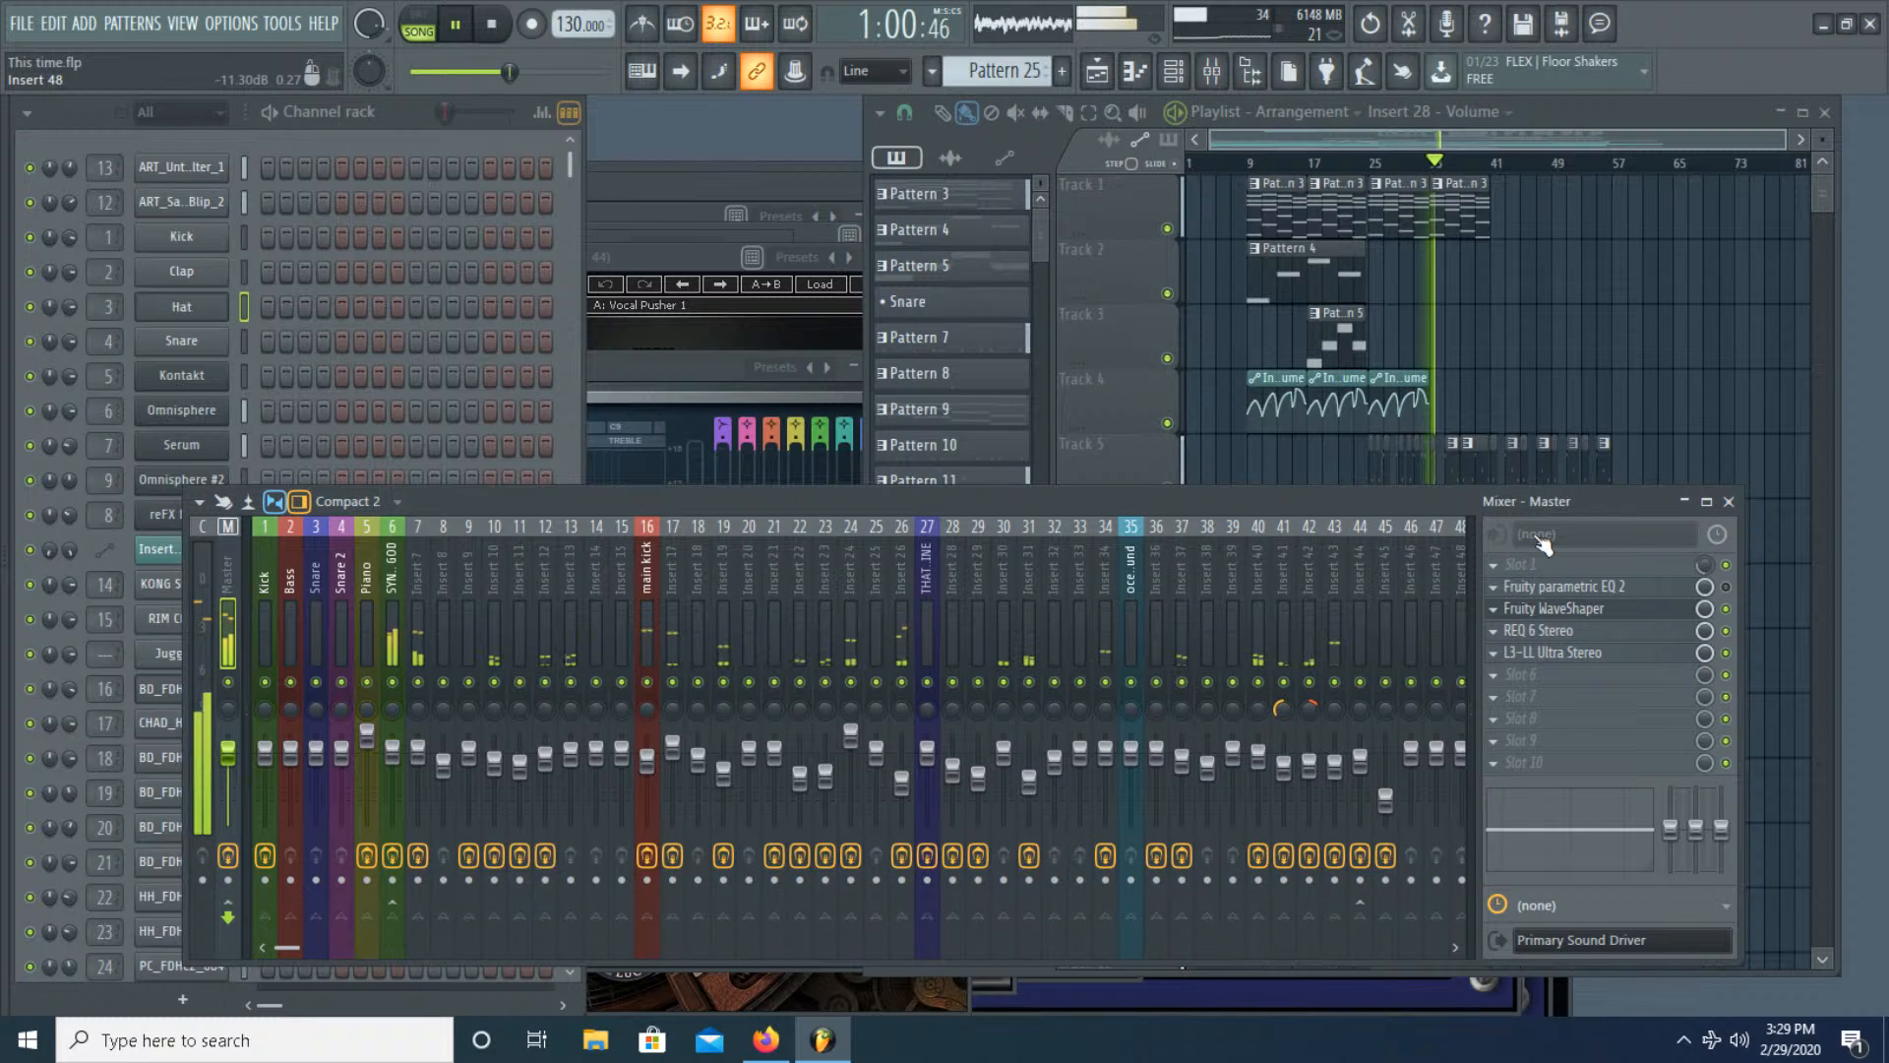
pyautogui.click(1455, 139)
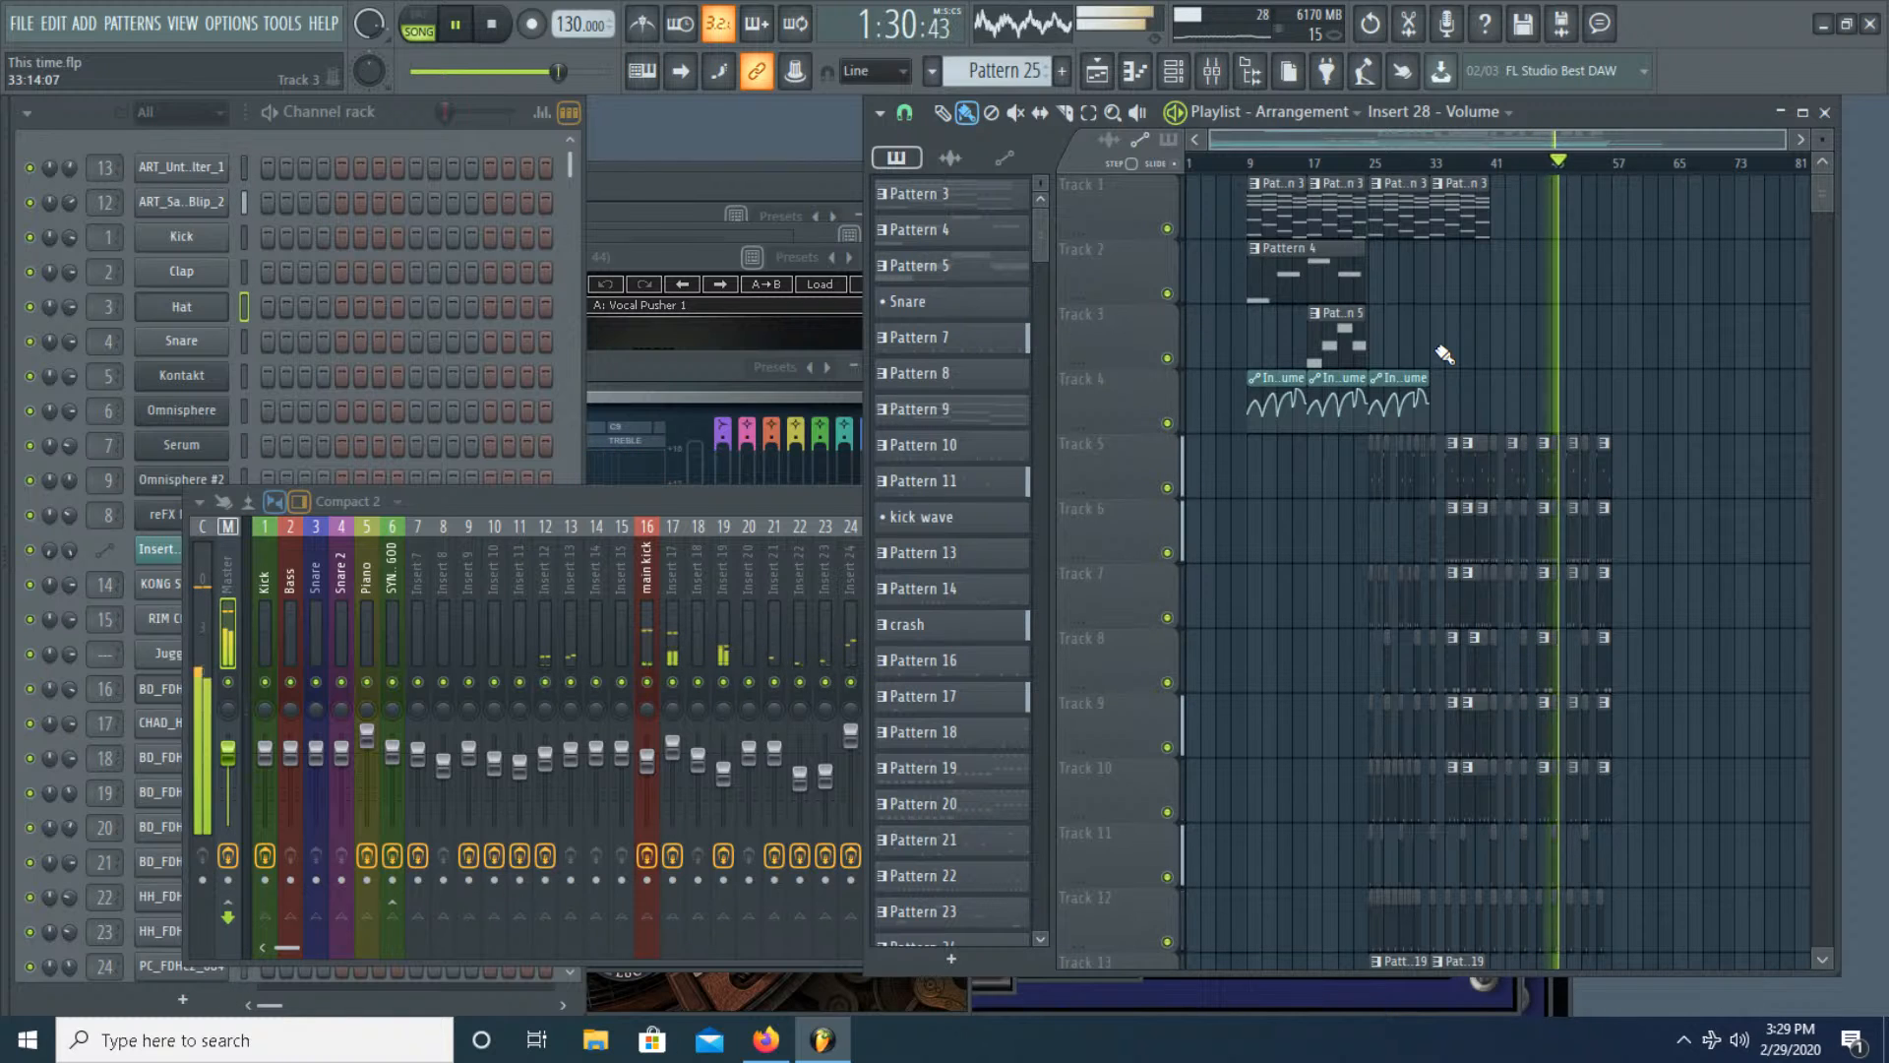
pyautogui.press('space')
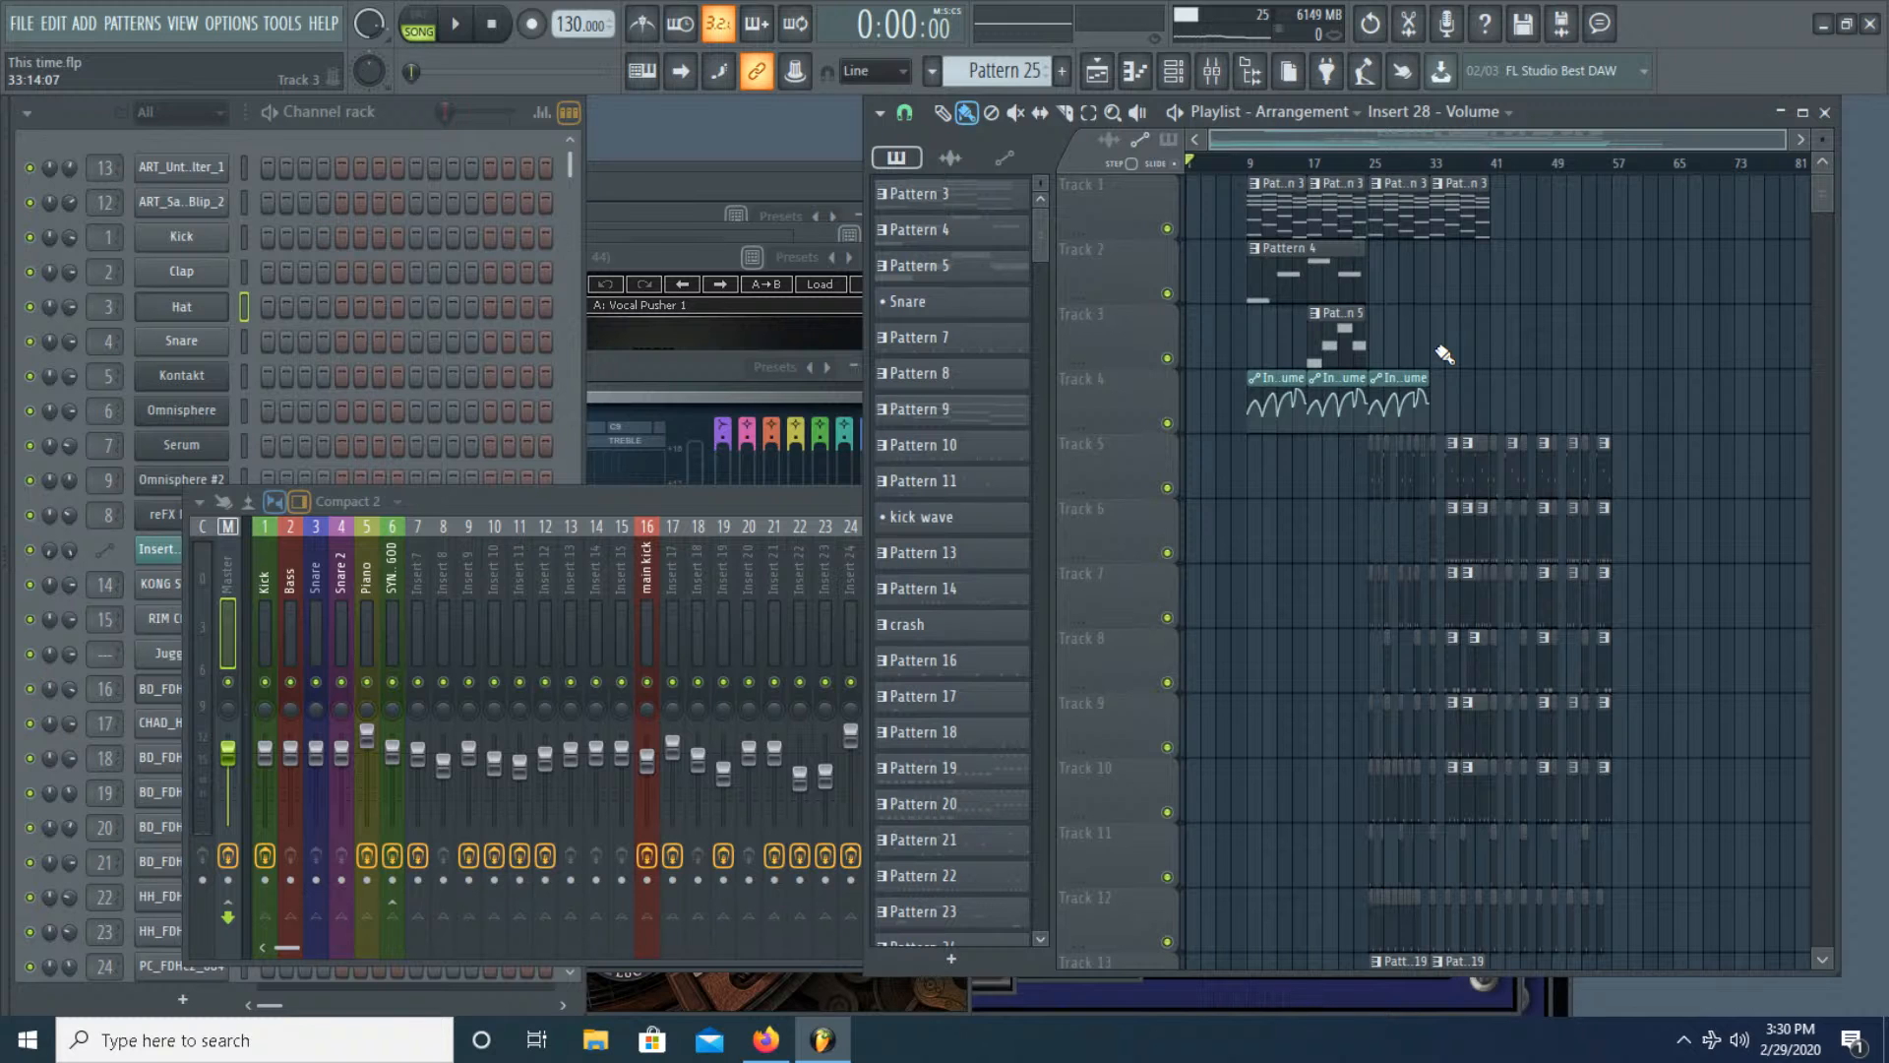
# Step: Play the arrangement from about bar 24 and follow the playback in the playlist
pyautogui.scroll(4, 1444, 134)
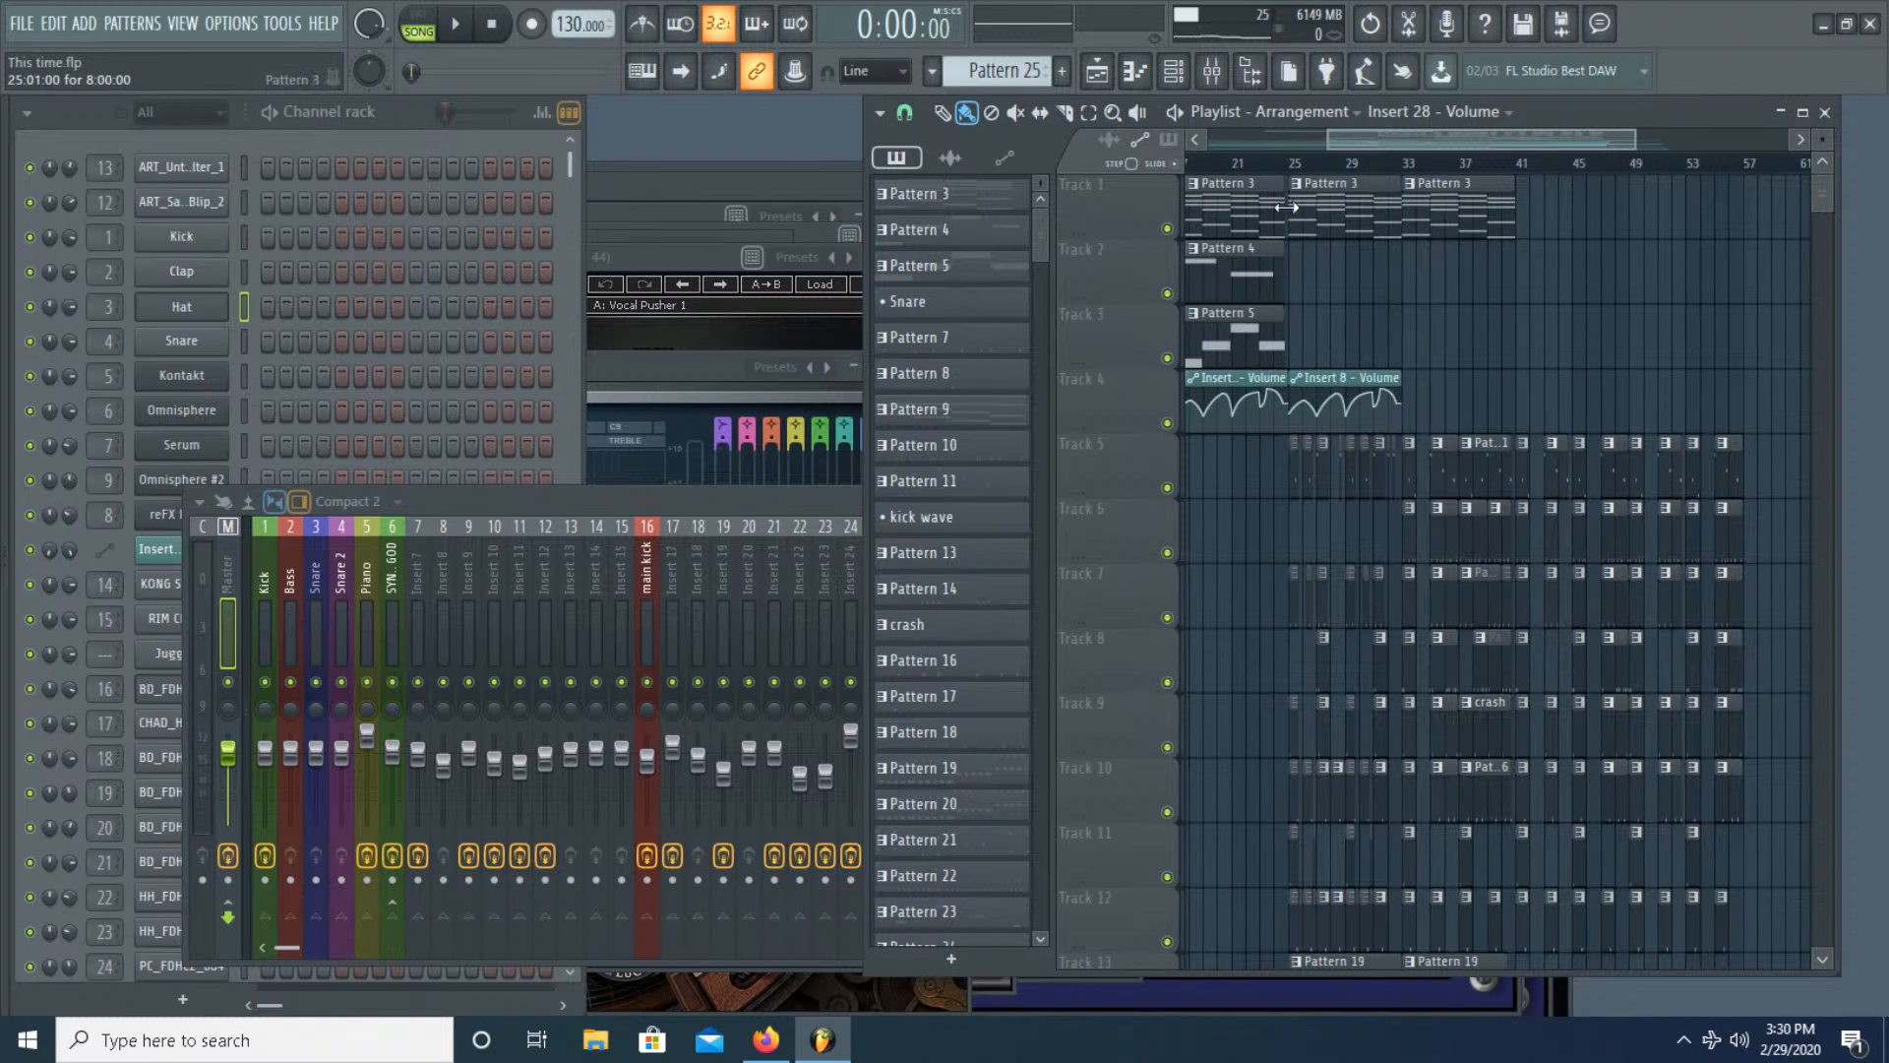
pyautogui.click(1282, 163)
pyautogui.moveTo(1362, 138); pyautogui.dragTo(1232, 167)
pyautogui.scroll(3, 1408, 138)
pyautogui.press('space')
pyautogui.moveTo(1407, 133); pyautogui.dragTo(1477, 144)
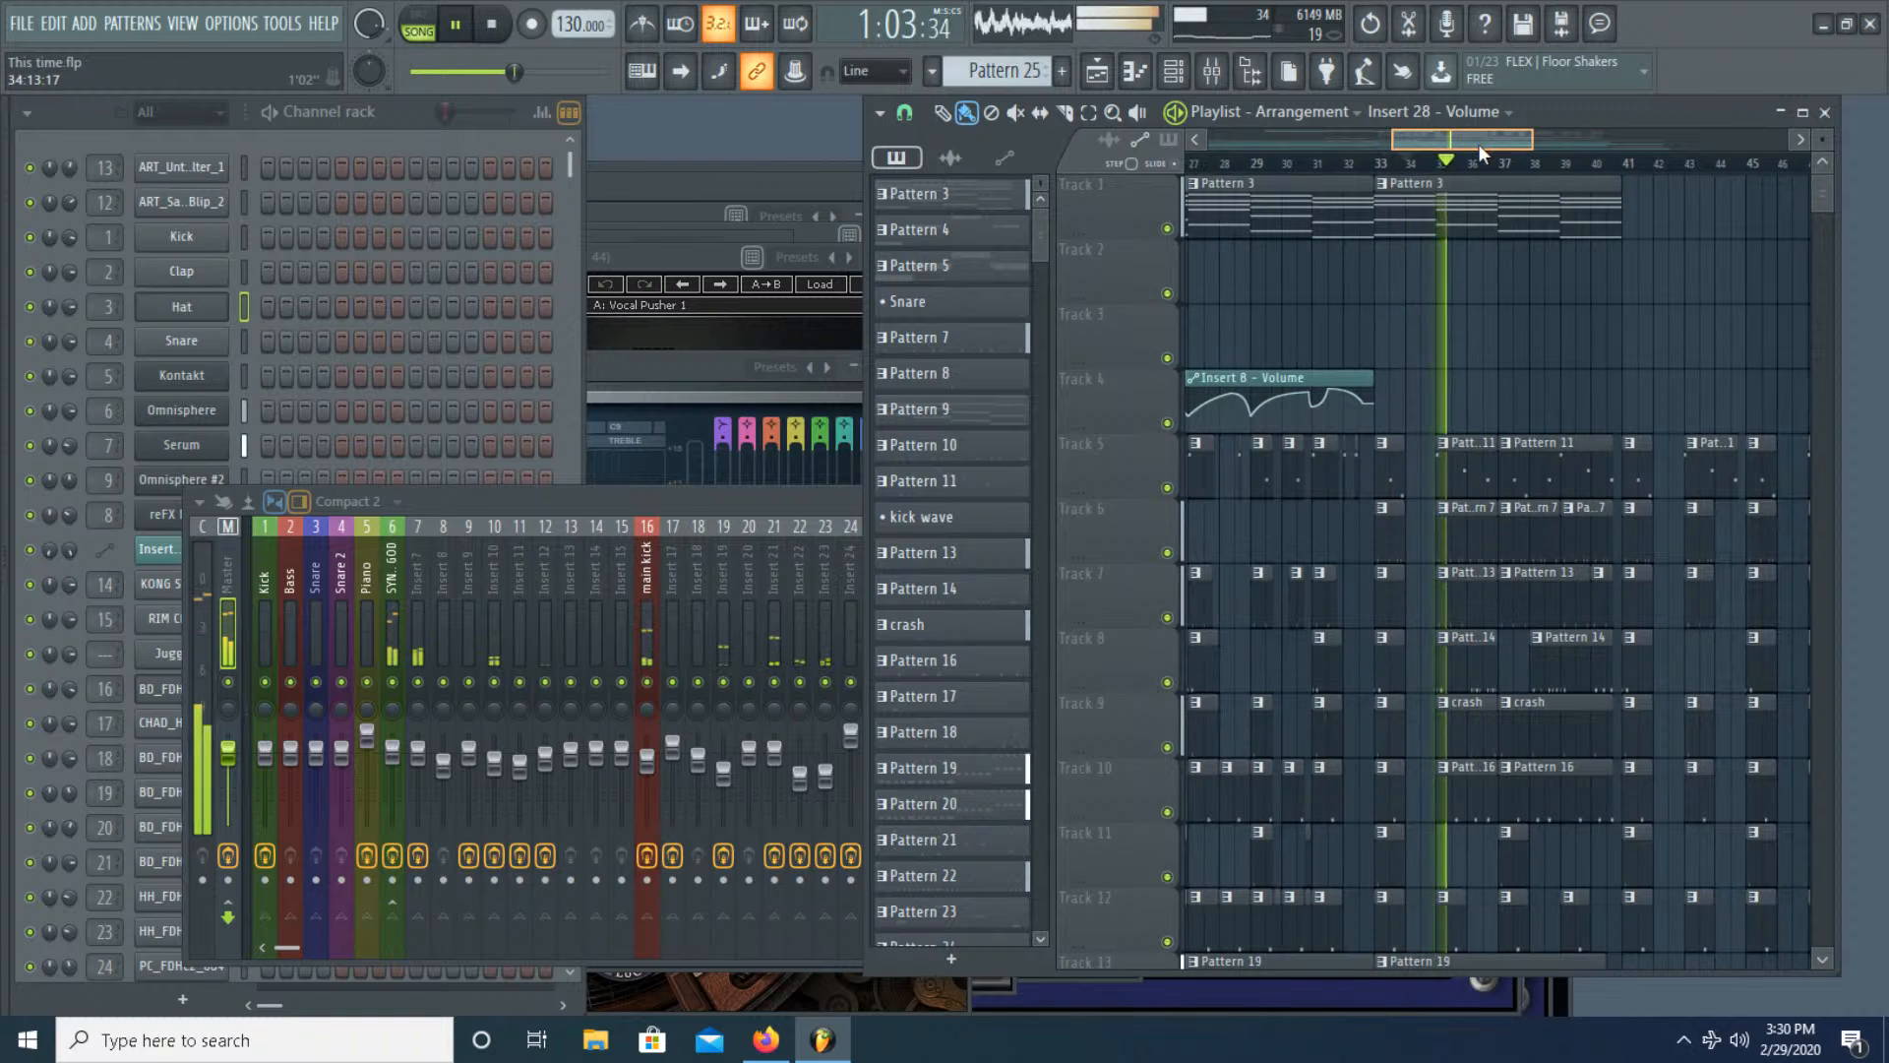
# Step: Restart playback of the section from just before bar 33
pyautogui.click(1398, 166)
pyautogui.scroll(-3, 1398, 182)
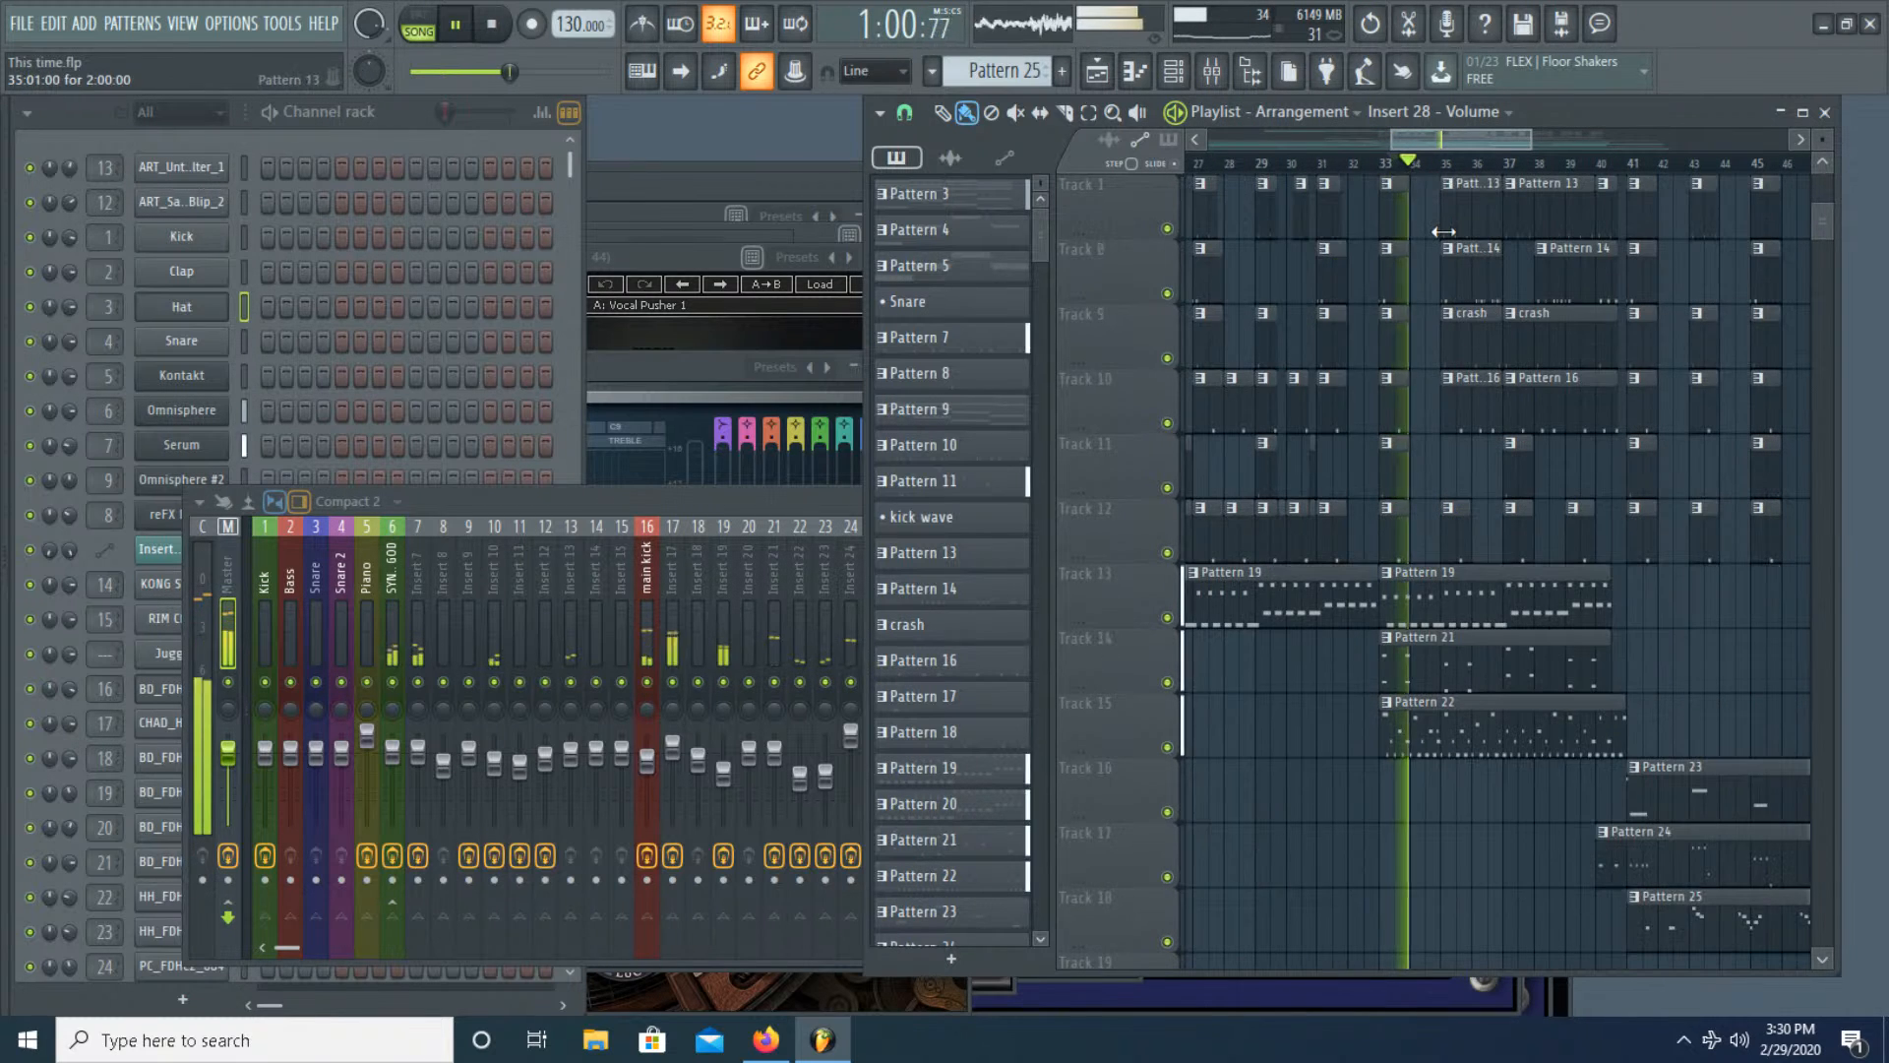
pyautogui.click(1377, 165)
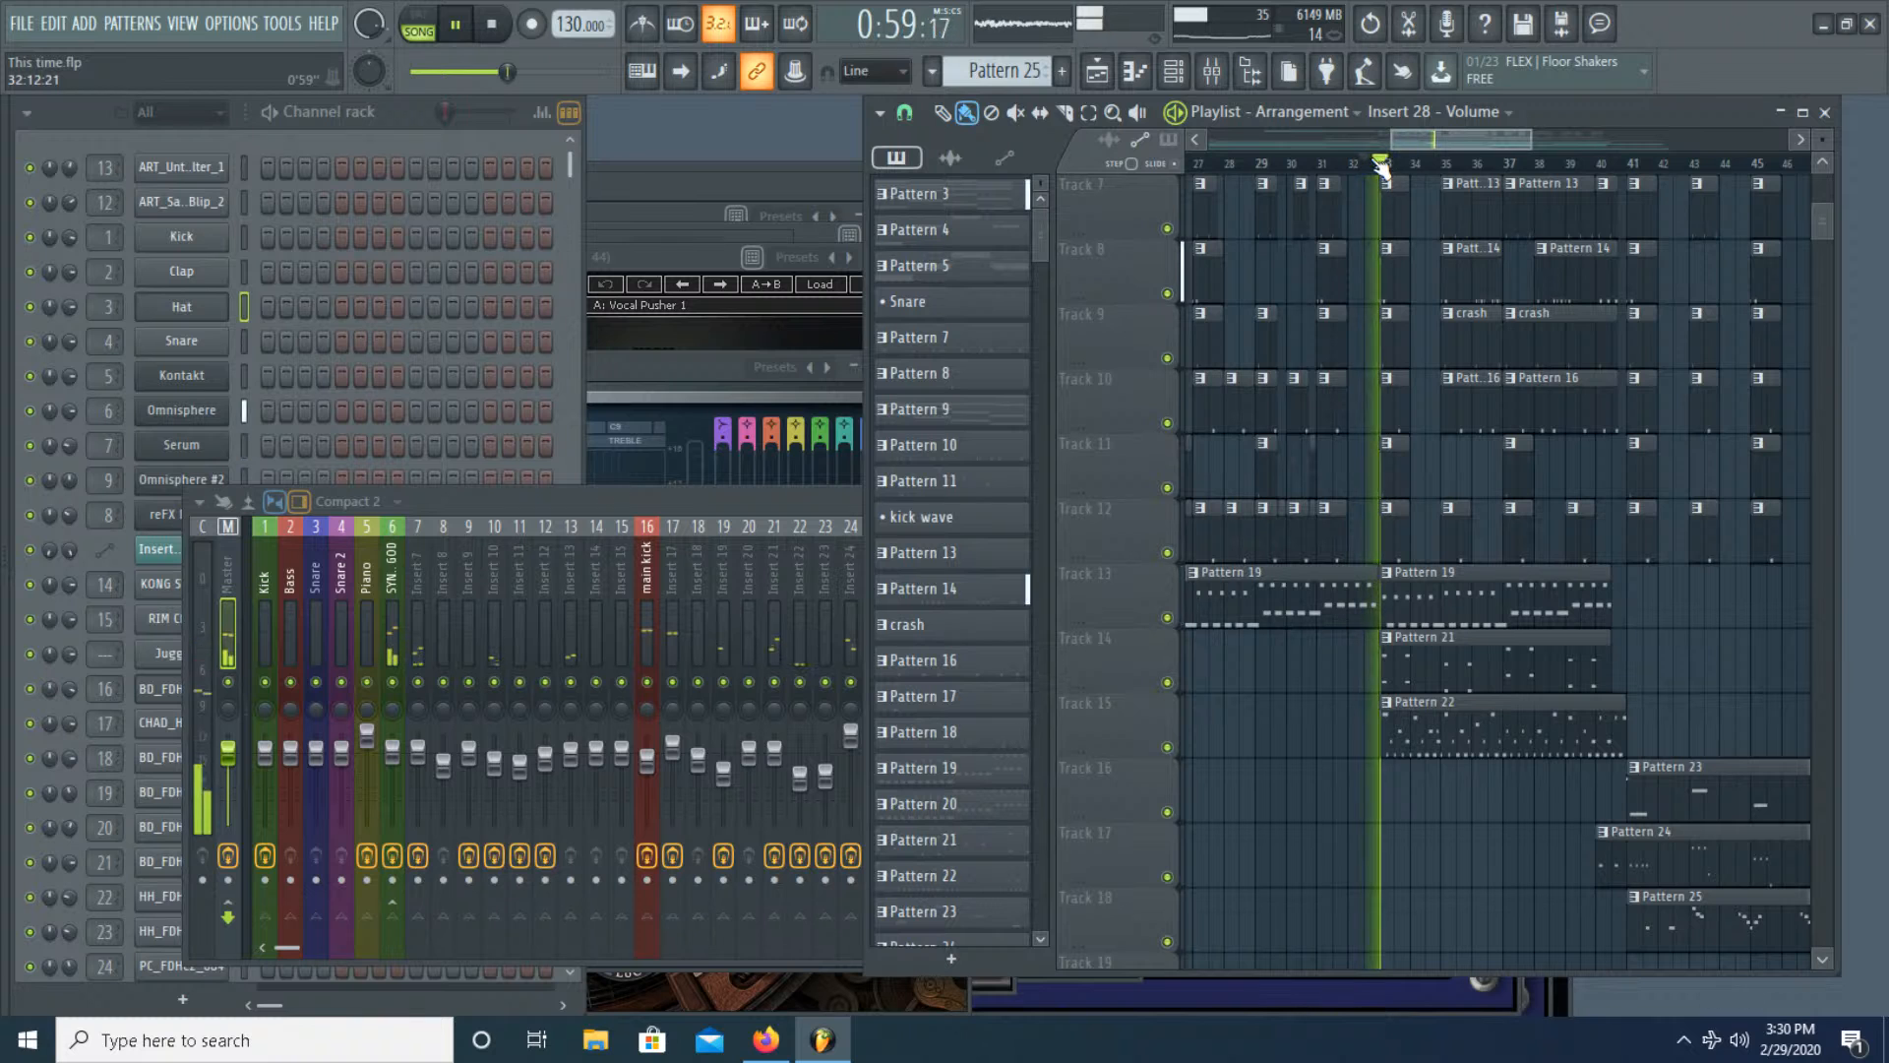
# Step: Examine the melody, strings and automation clips on the lower playlist tracks while the song plays
pyautogui.scroll(-2, 1514, 303)
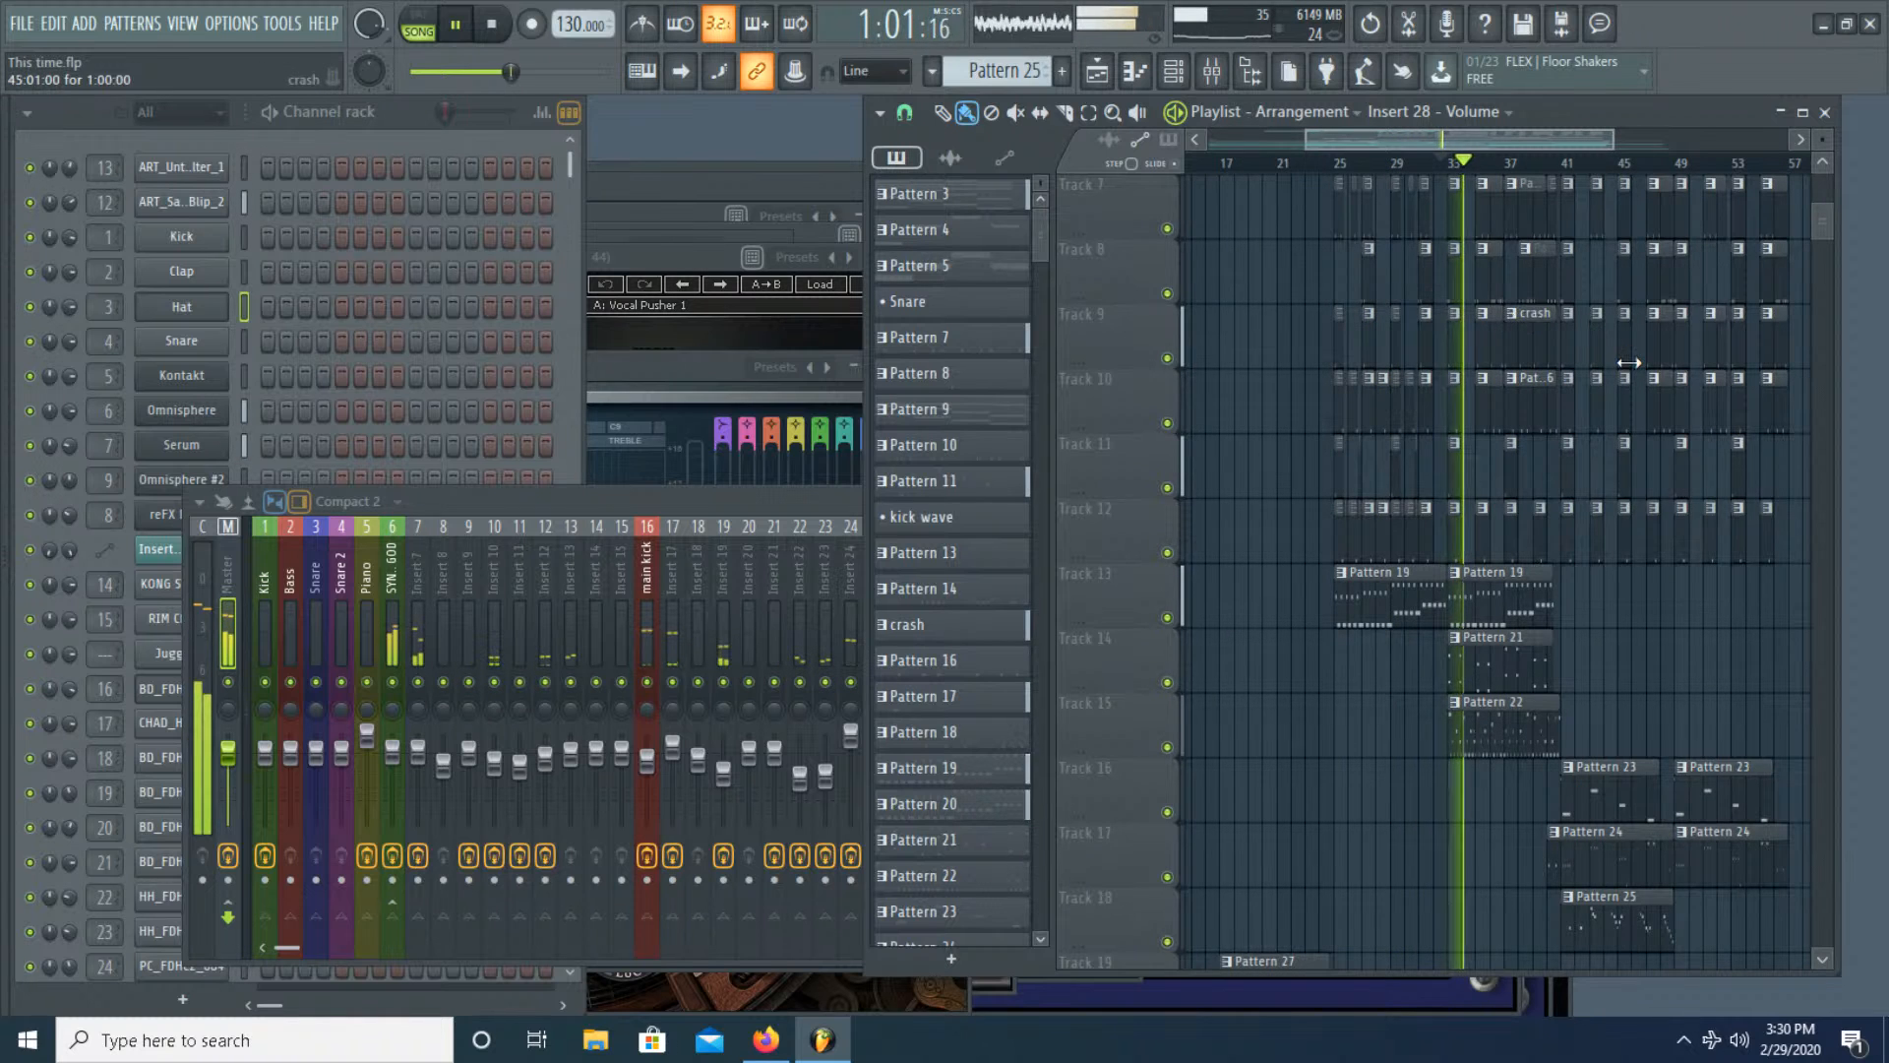
pyautogui.scroll(-2, 1633, 372)
pyautogui.scroll(-6, 1635, 385)
pyautogui.scroll(-3, 1619, 389)
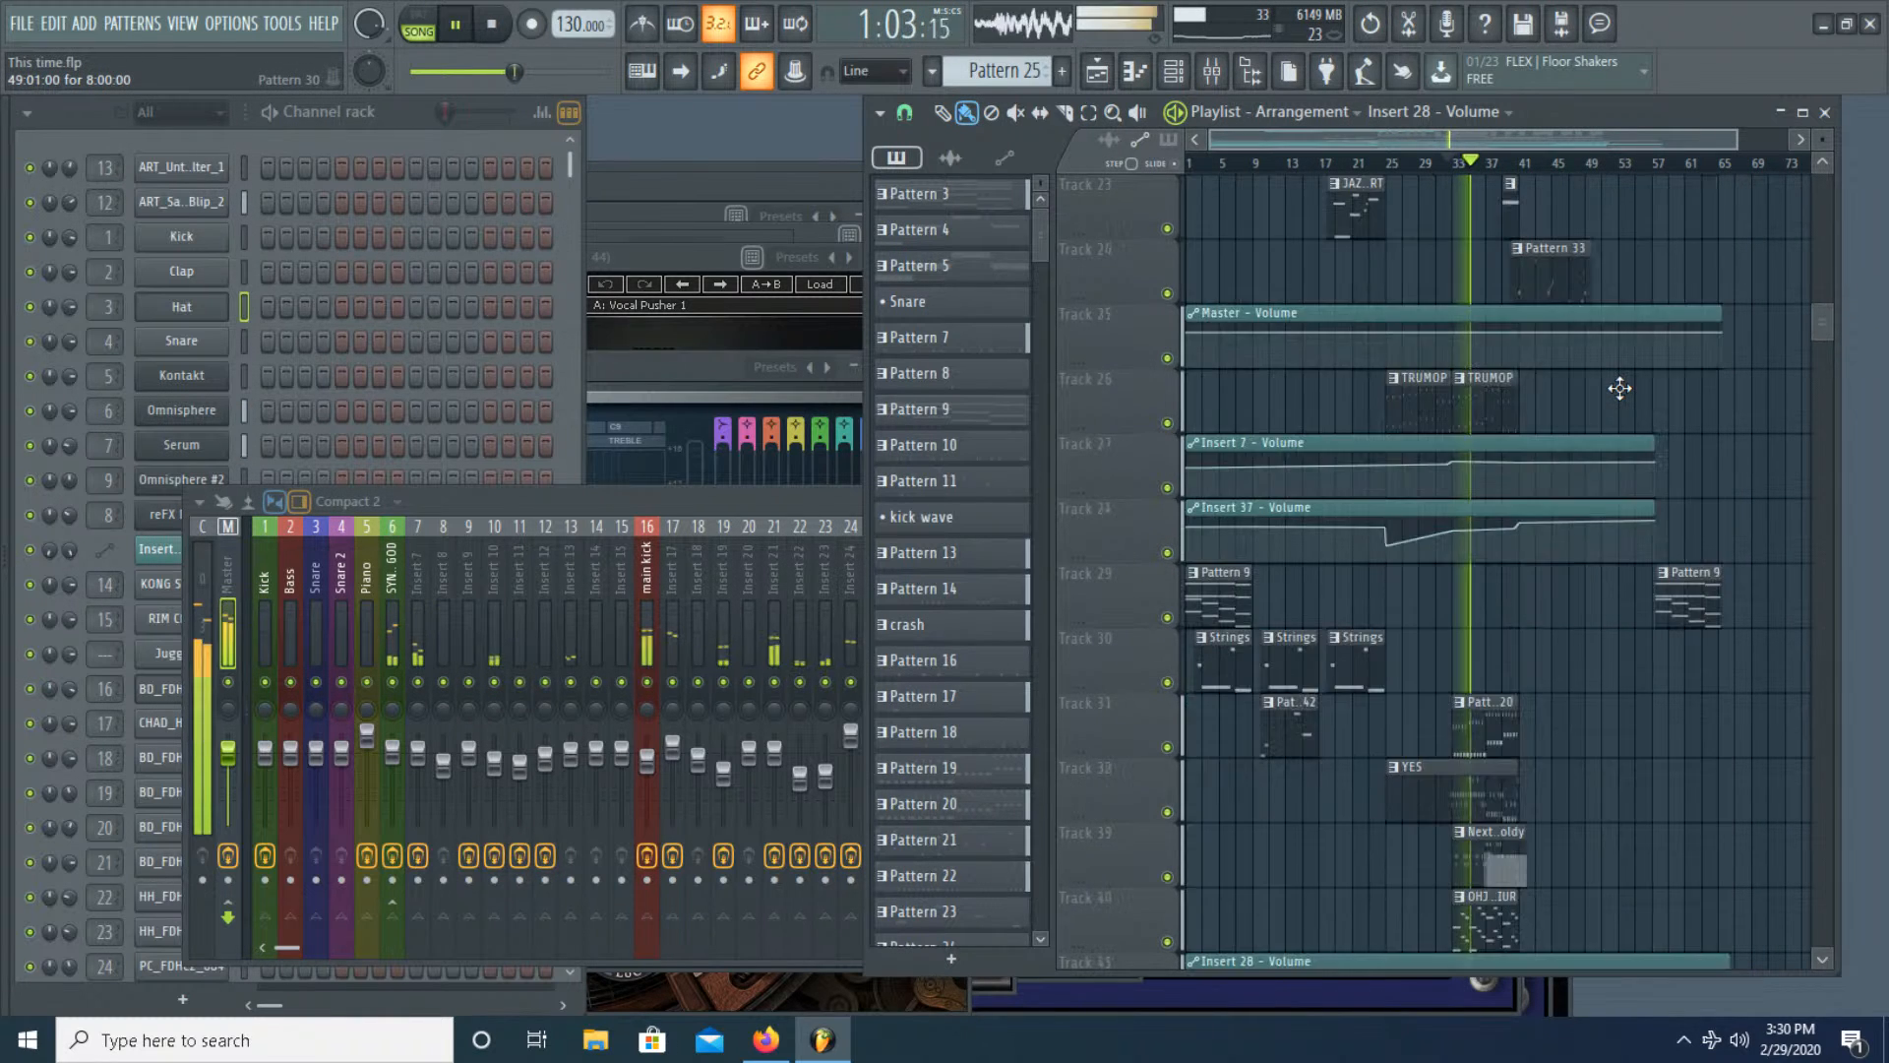
pyautogui.scroll(-5, 1620, 392)
pyautogui.scroll(15, 1618, 393)
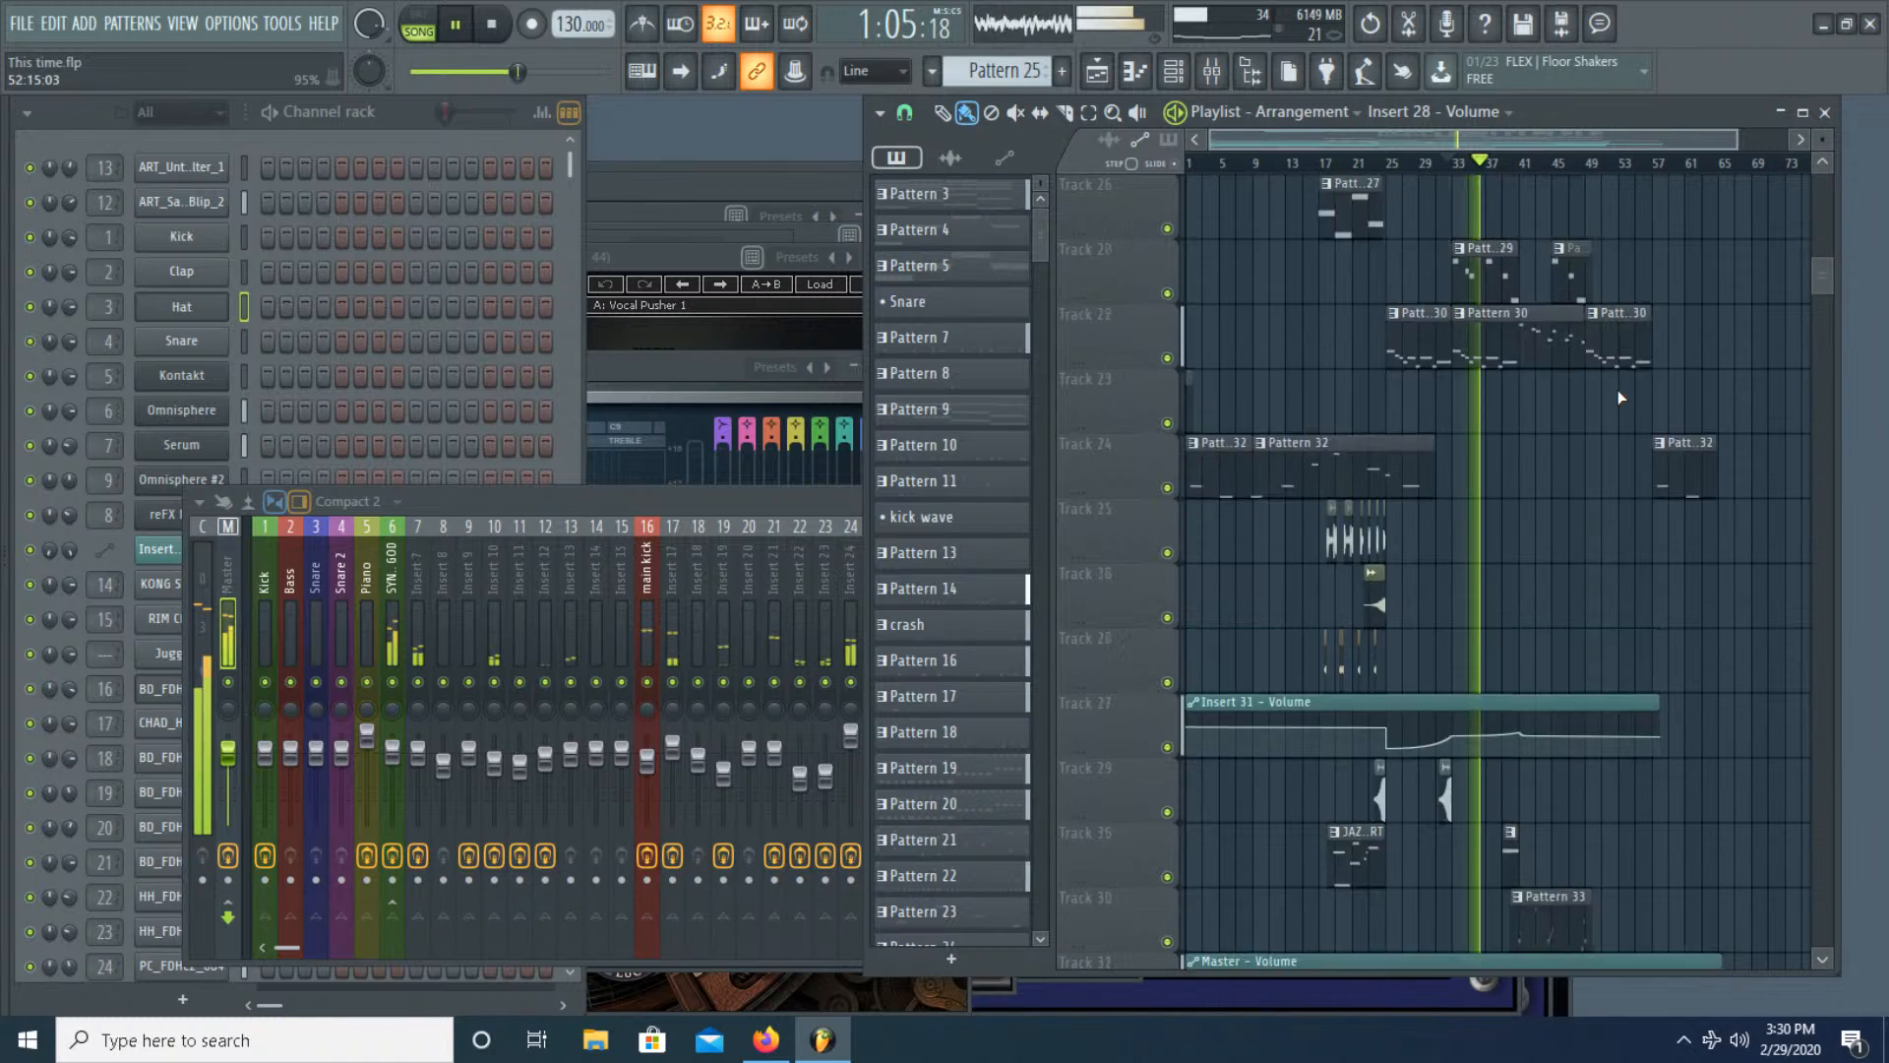
pyautogui.scroll(4, 1571, 413)
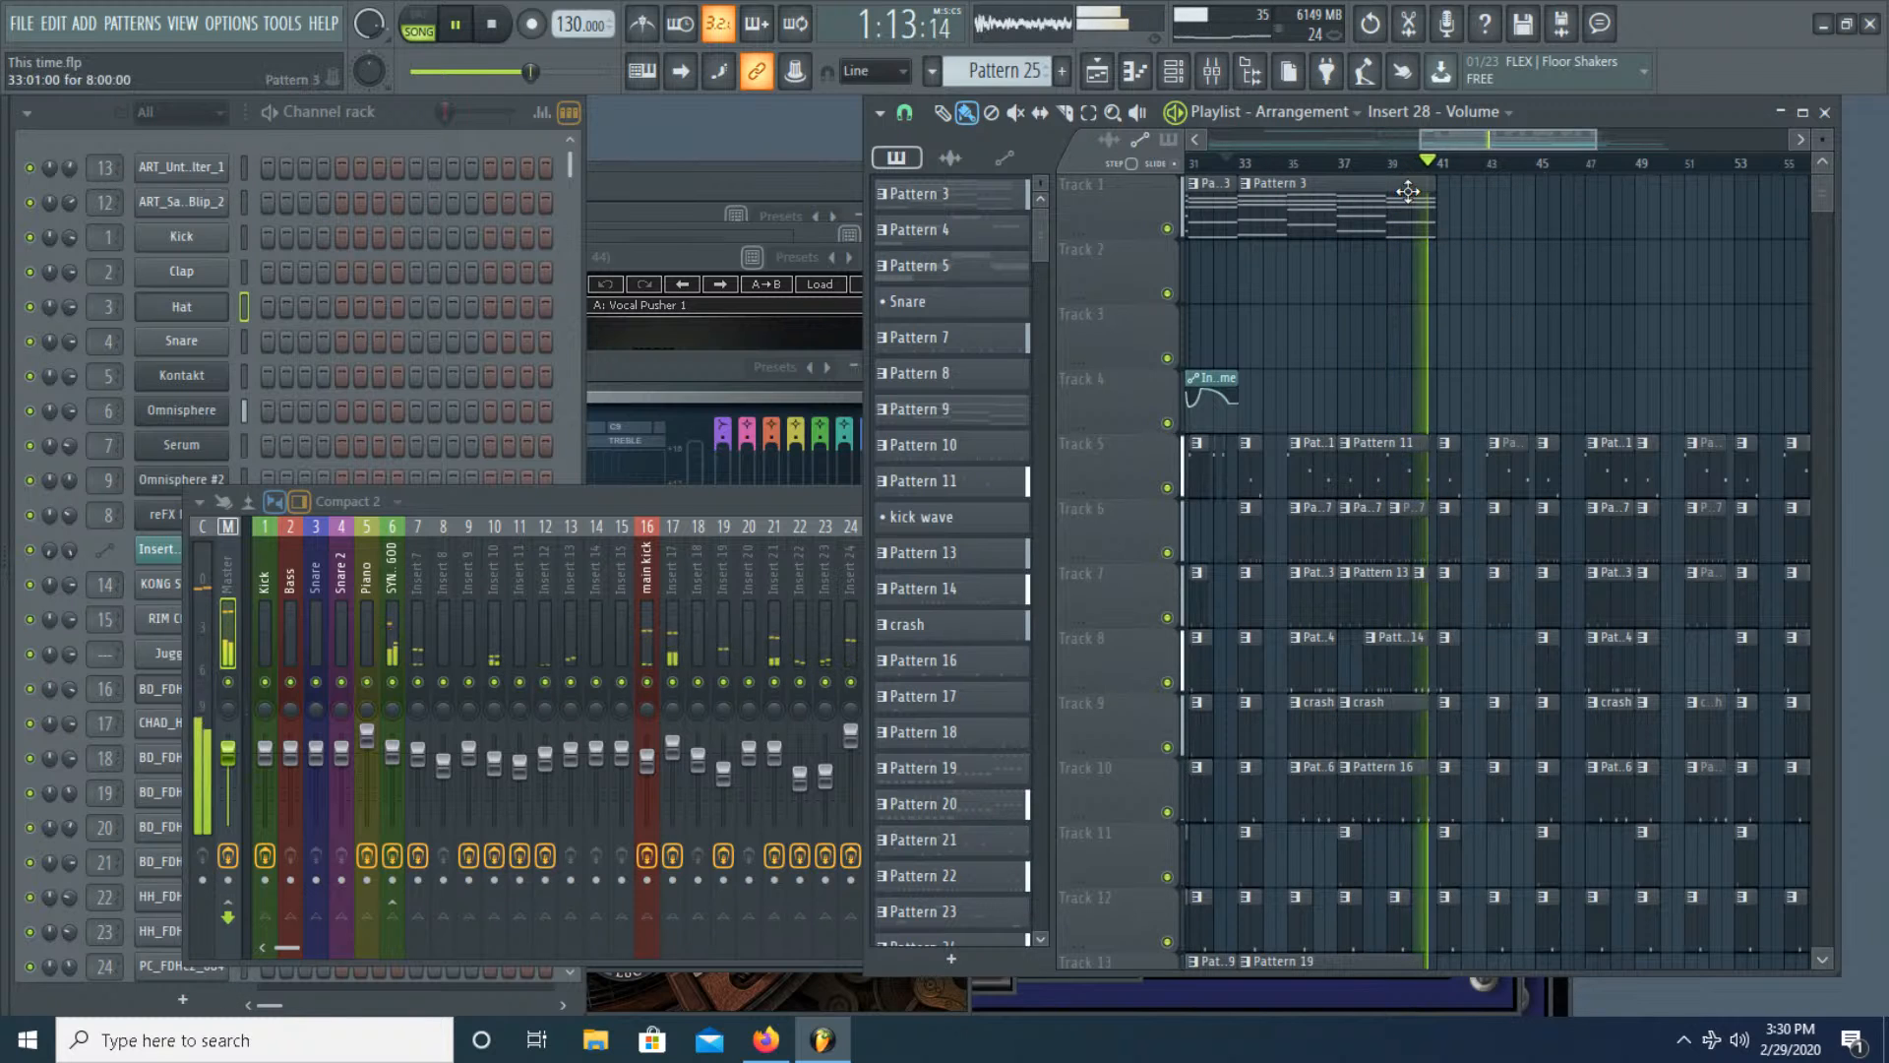
# Step: Replay the section around bar 33, watch the track levels in the mixer moved higher, and stop playback
pyautogui.press('space')
pyautogui.press('space')
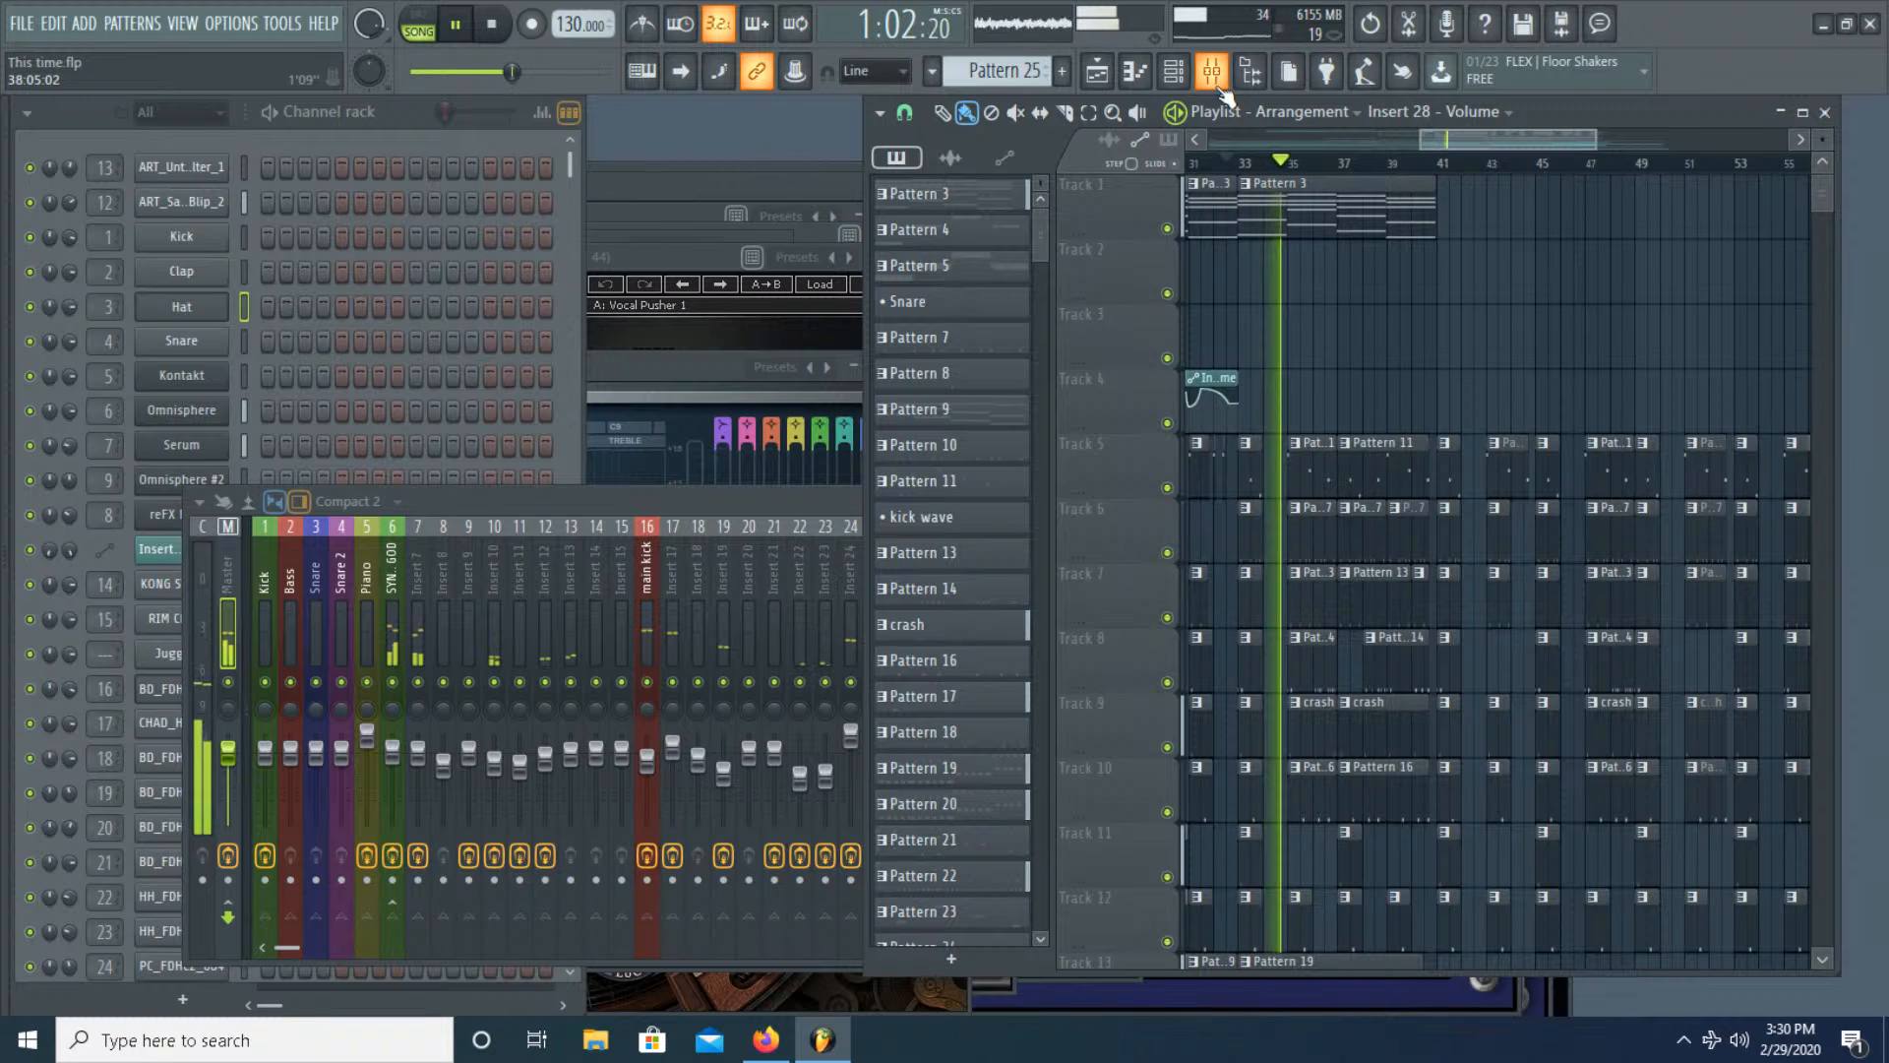
pyautogui.click(752, 496)
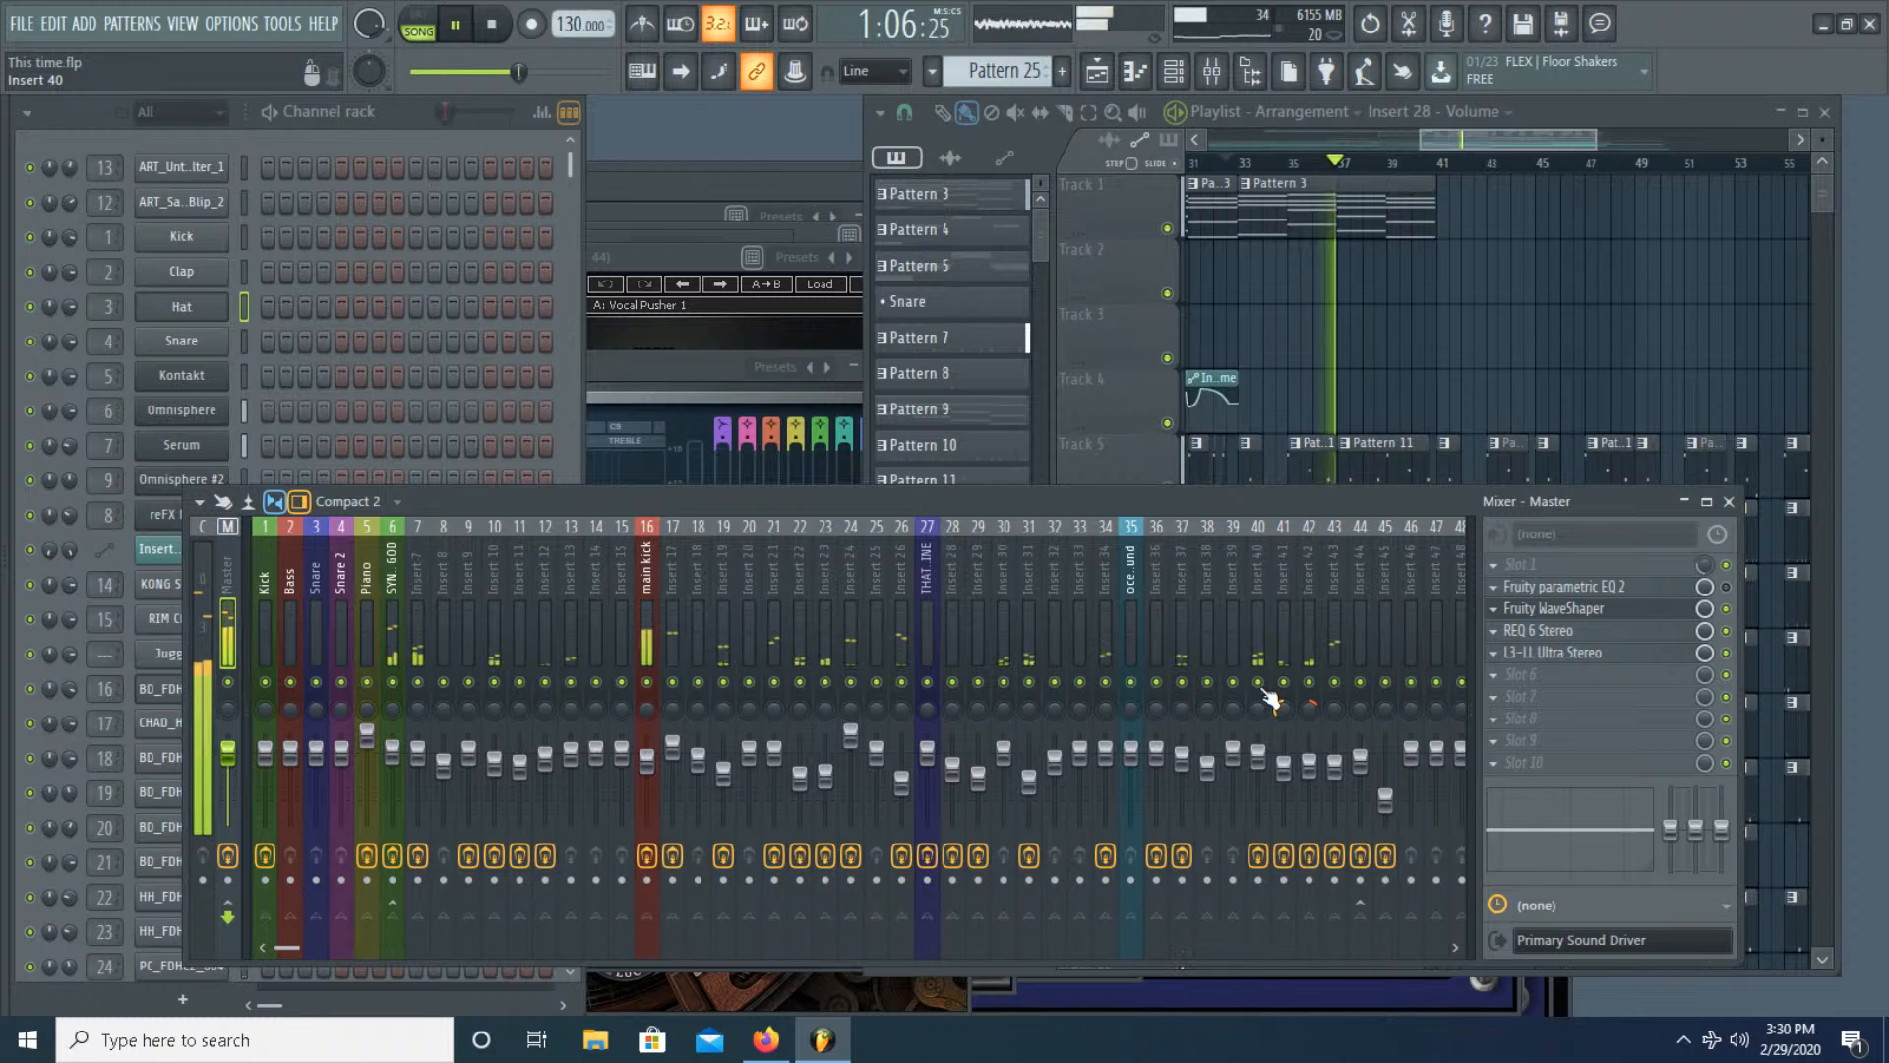
pyautogui.moveTo(1169, 501); pyautogui.dragTo(1070, 435)
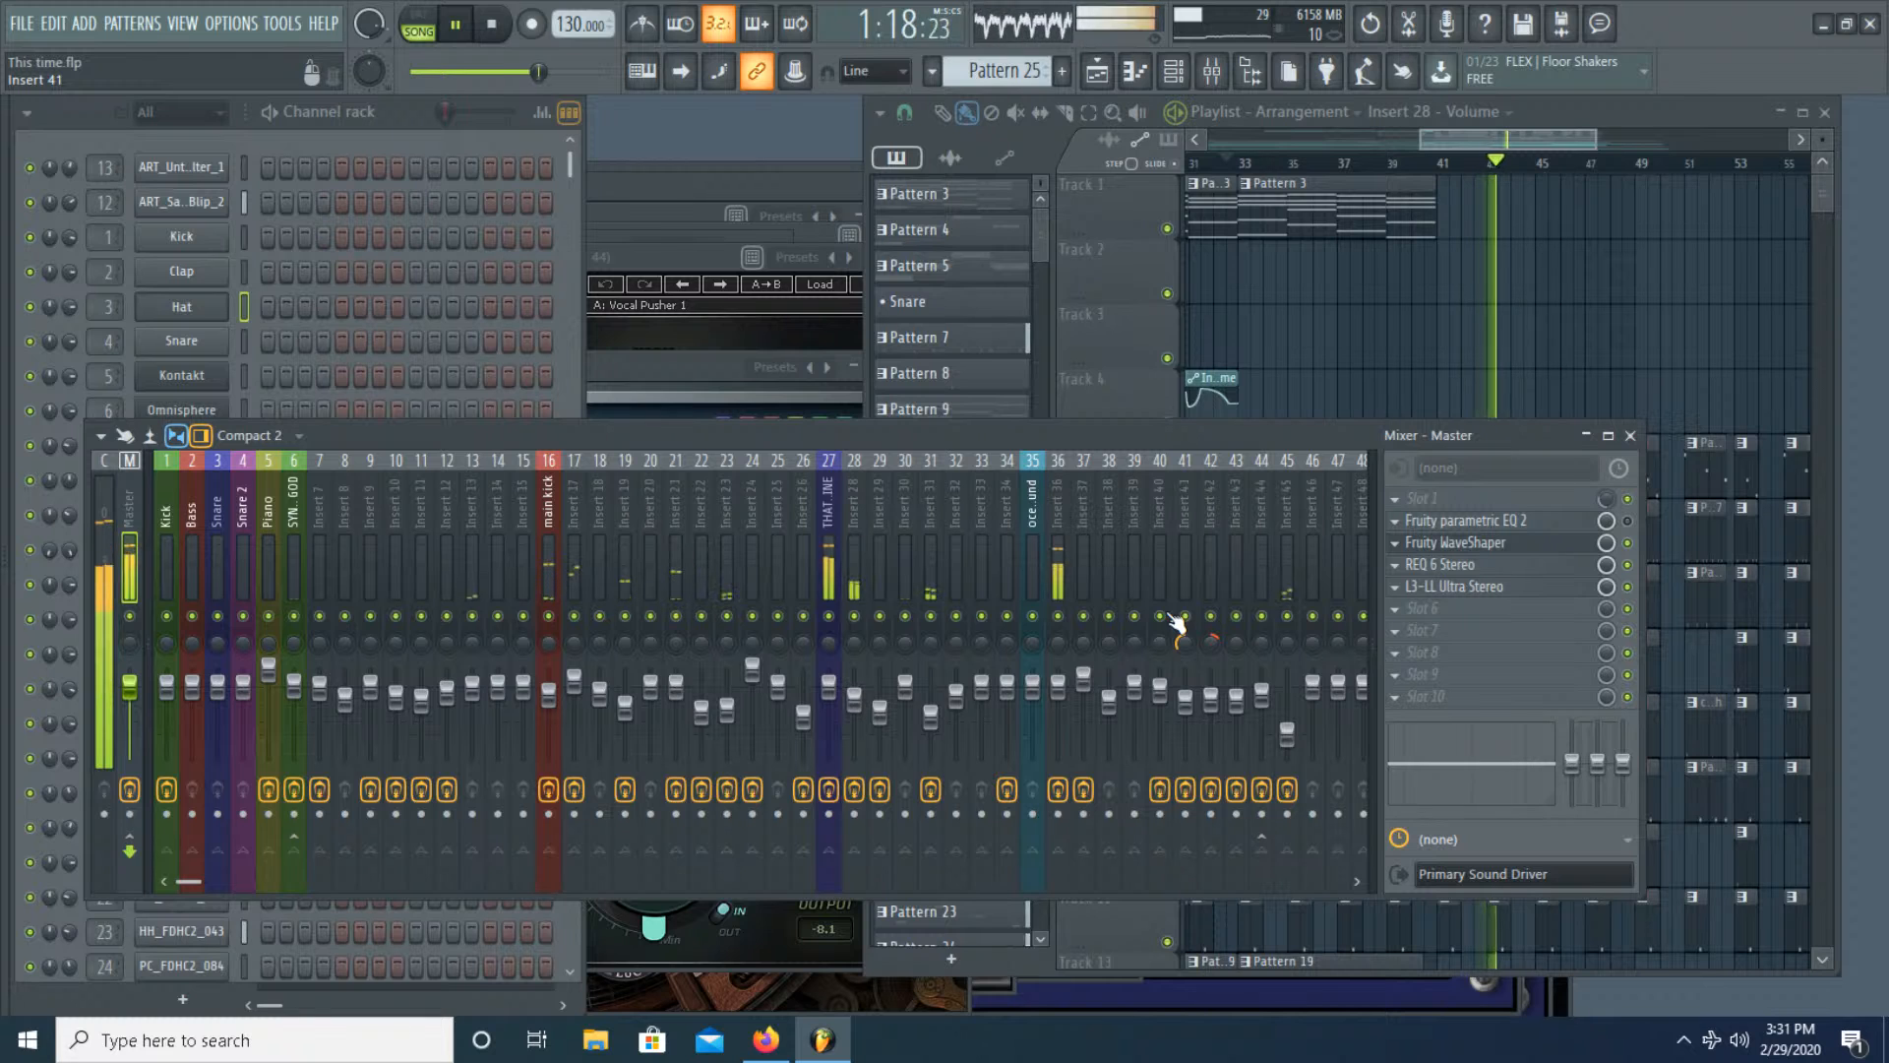
pyautogui.press('space')
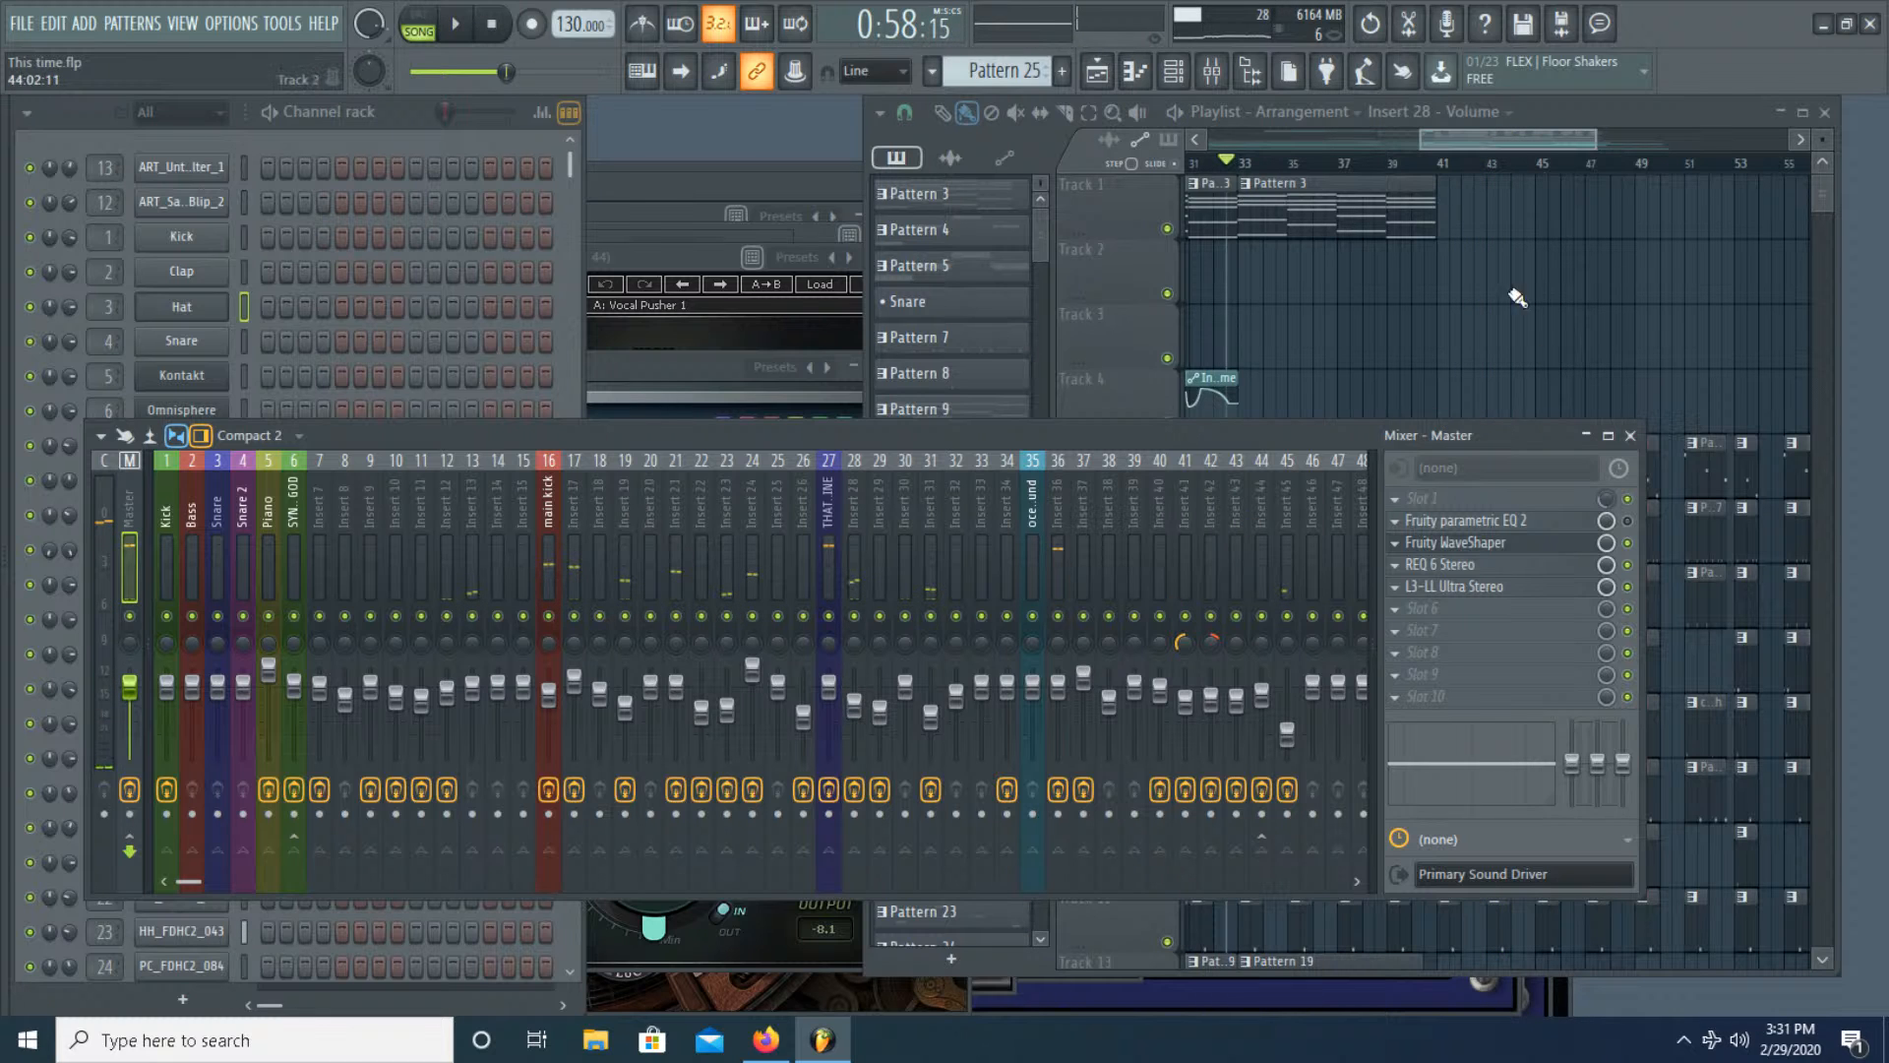
# Step: Play the song from about bar 34 and bring the mixer in front of the playlist
pyautogui.moveTo(1463, 136); pyautogui.dragTo(1419, 137)
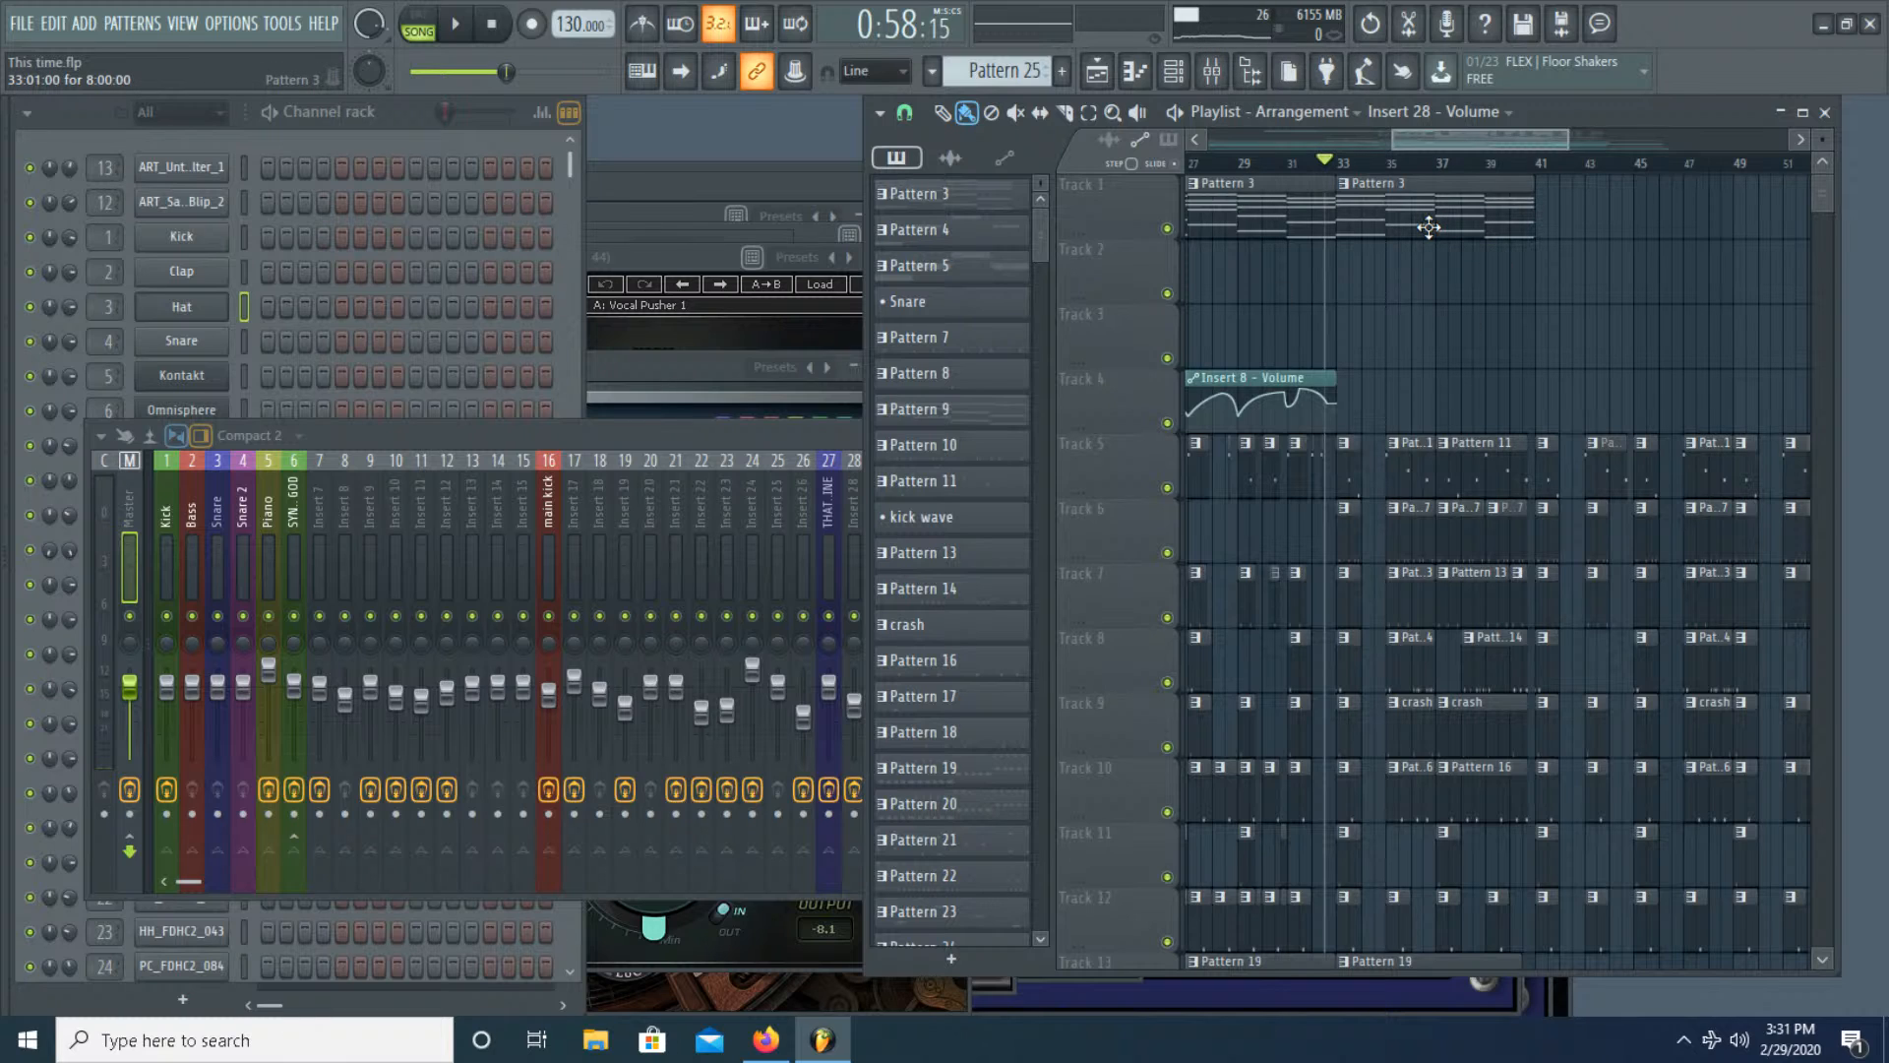
pyautogui.click(1382, 163)
pyautogui.press('space')
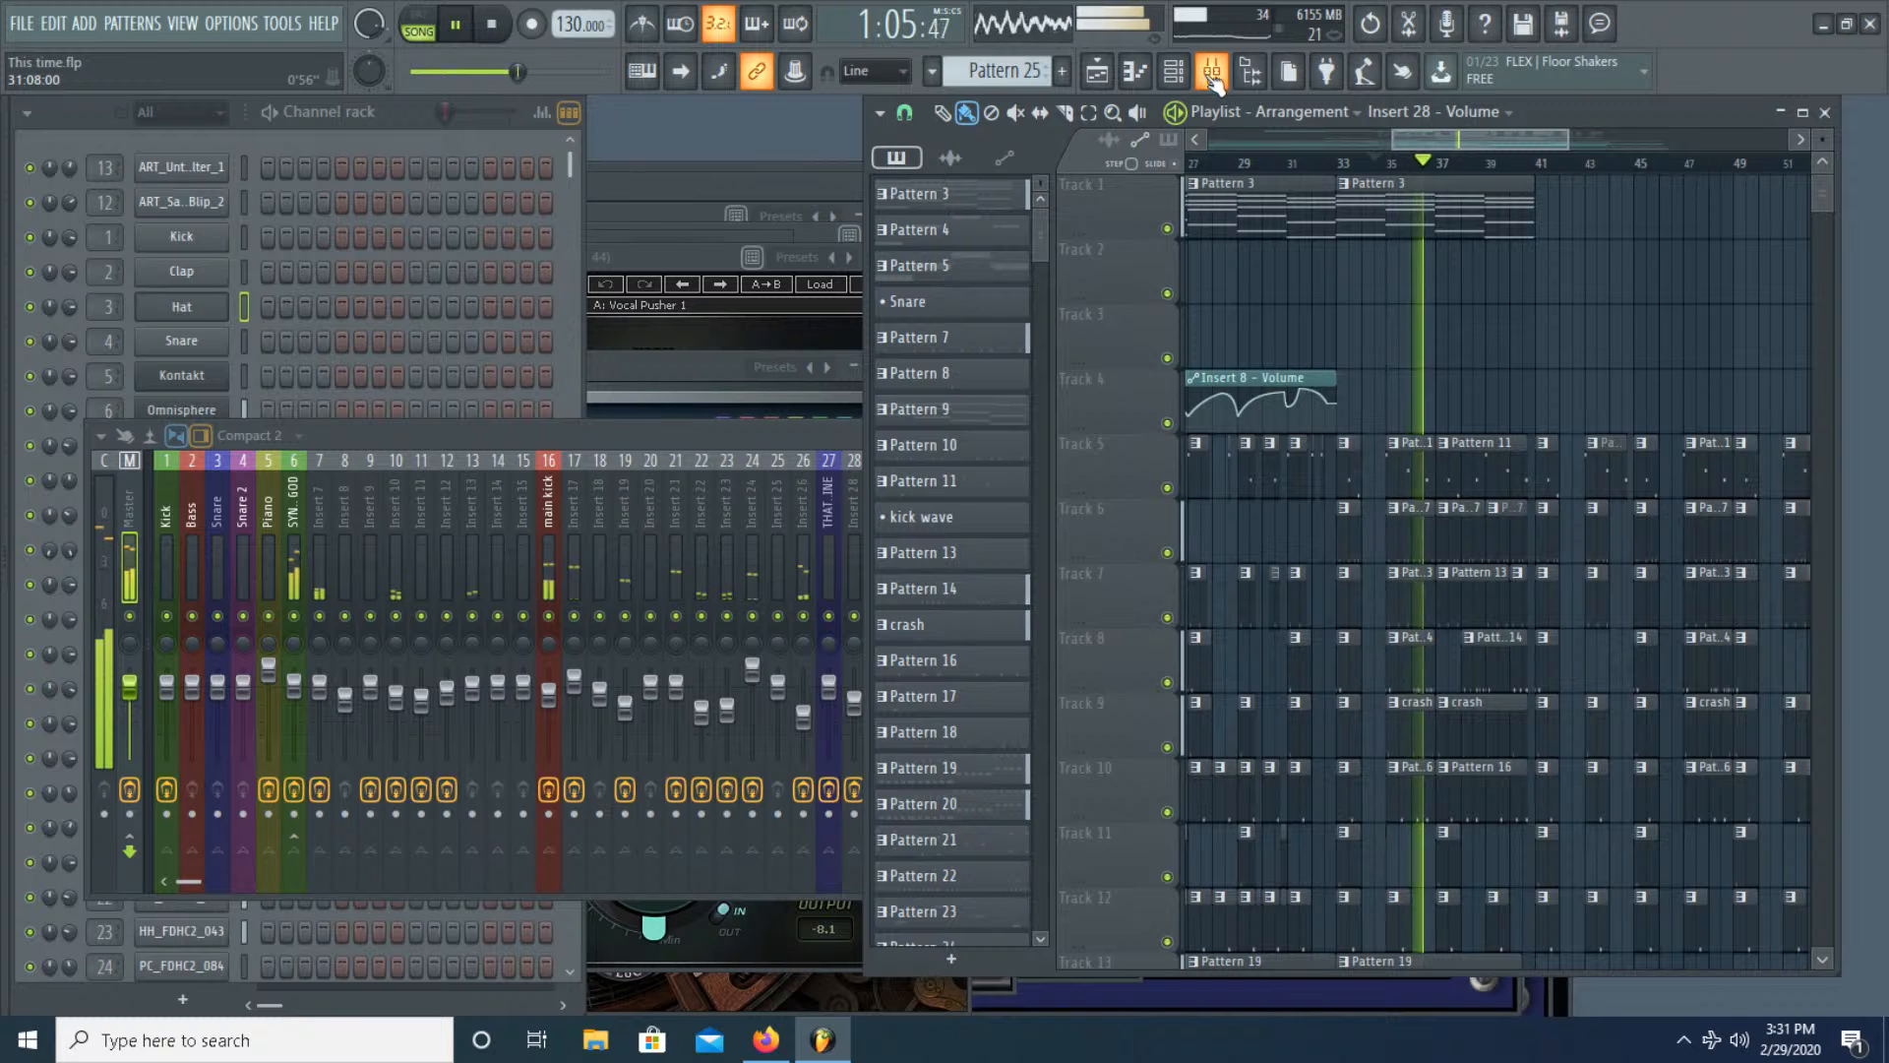
pyautogui.click(707, 433)
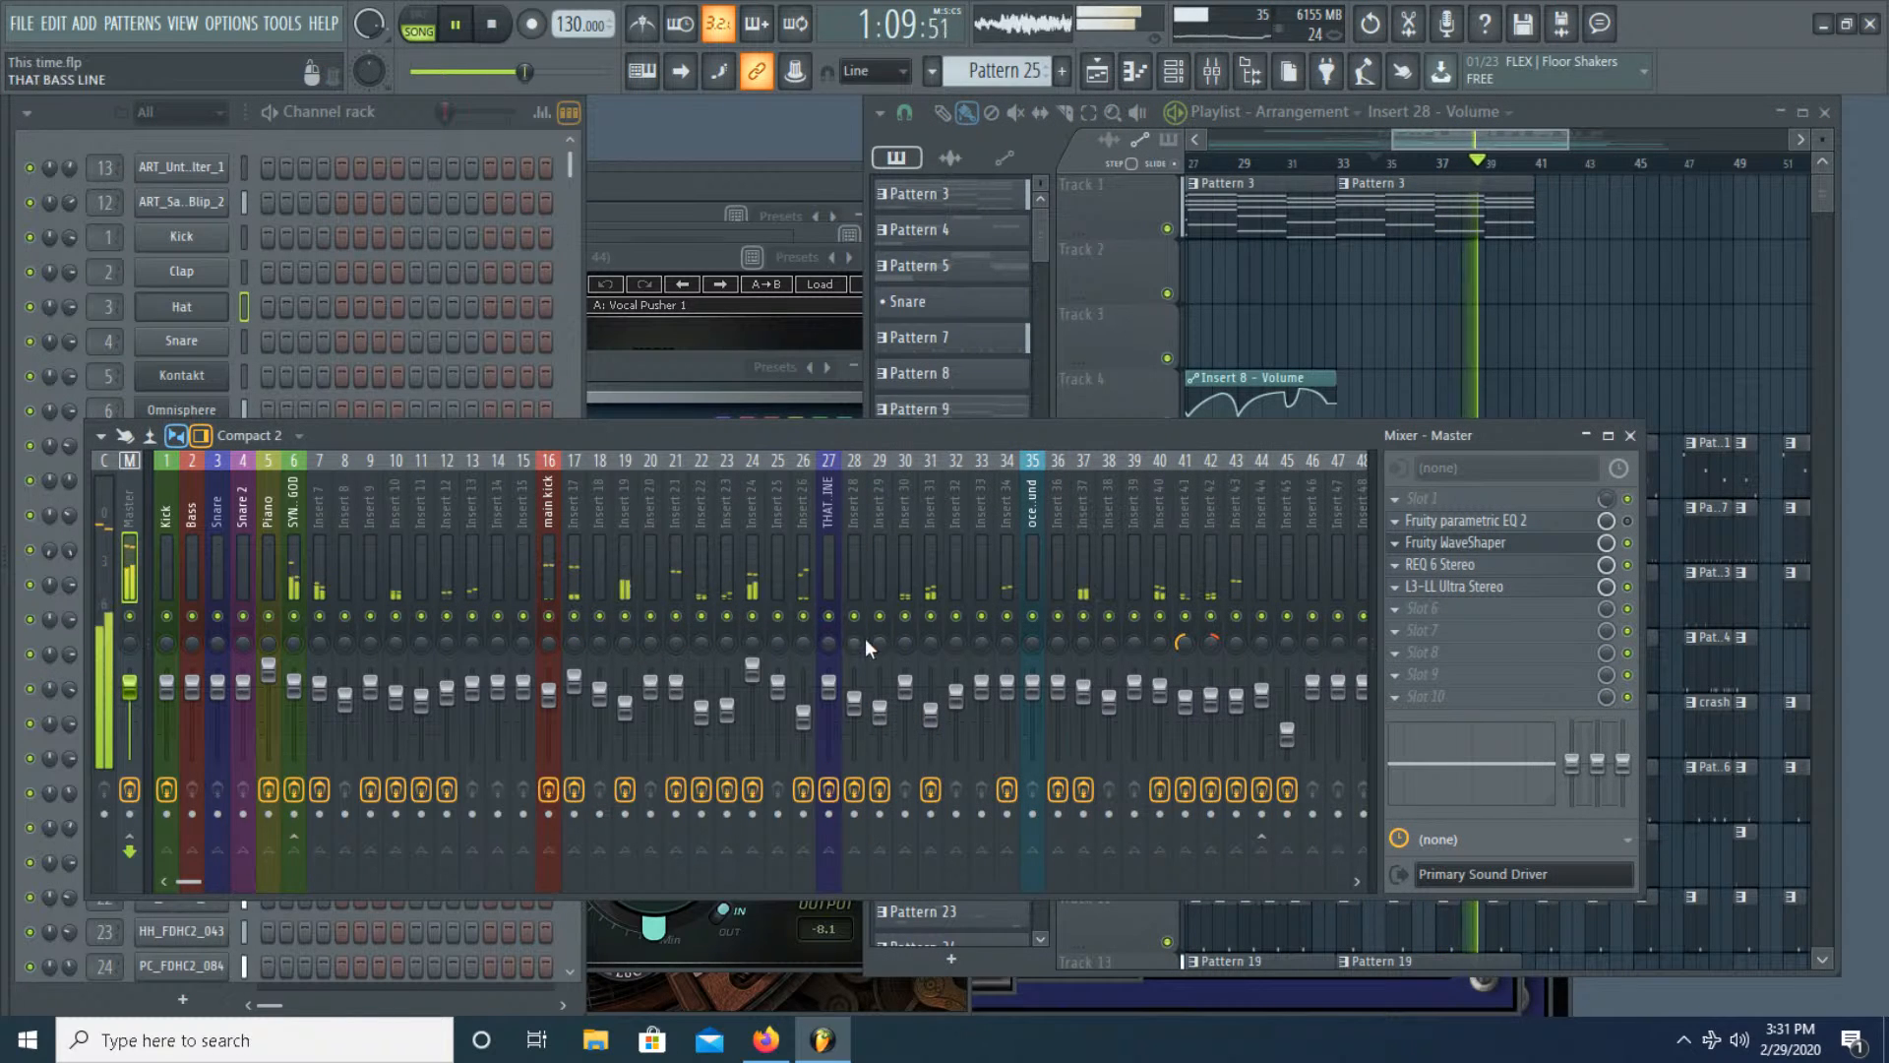
# Step: Solo mixer Insert 30 for comparison, switch the solo to Insert 26 and select that track
pyautogui.rightClick(905, 617)
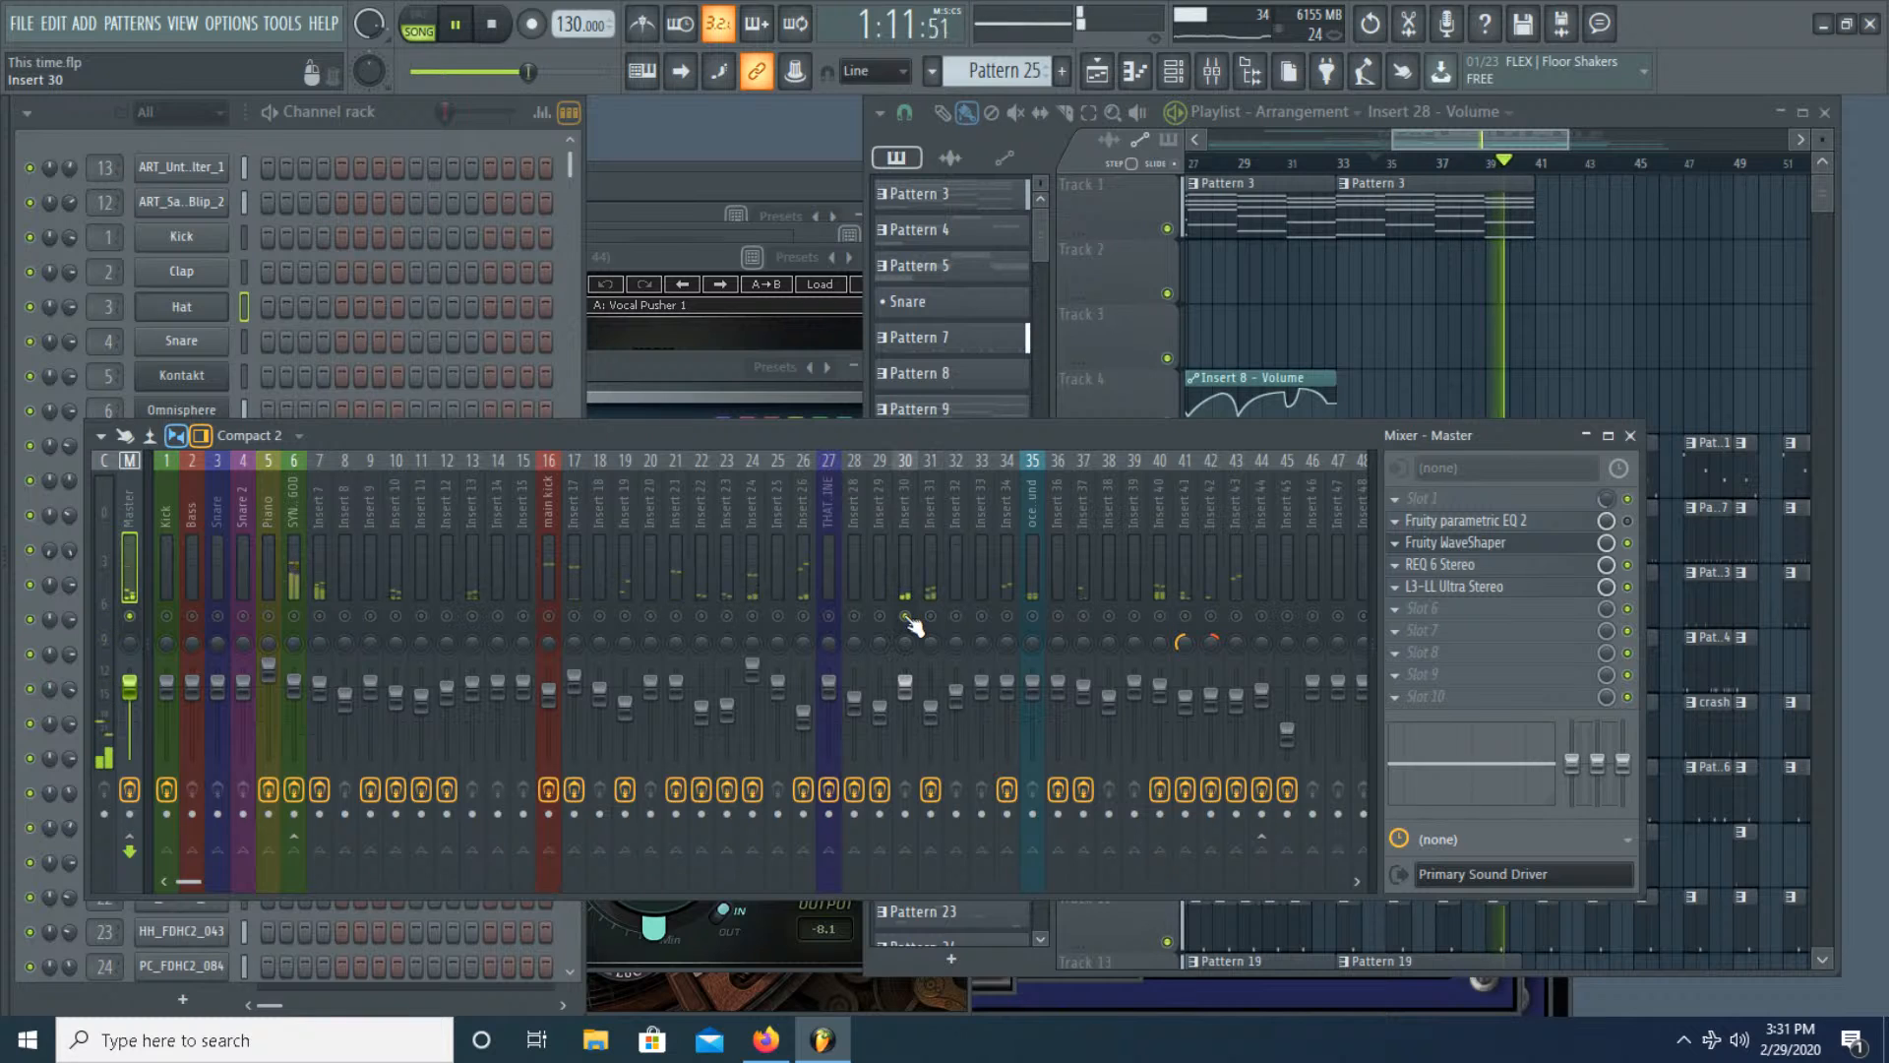
pyautogui.rightClick(804, 617)
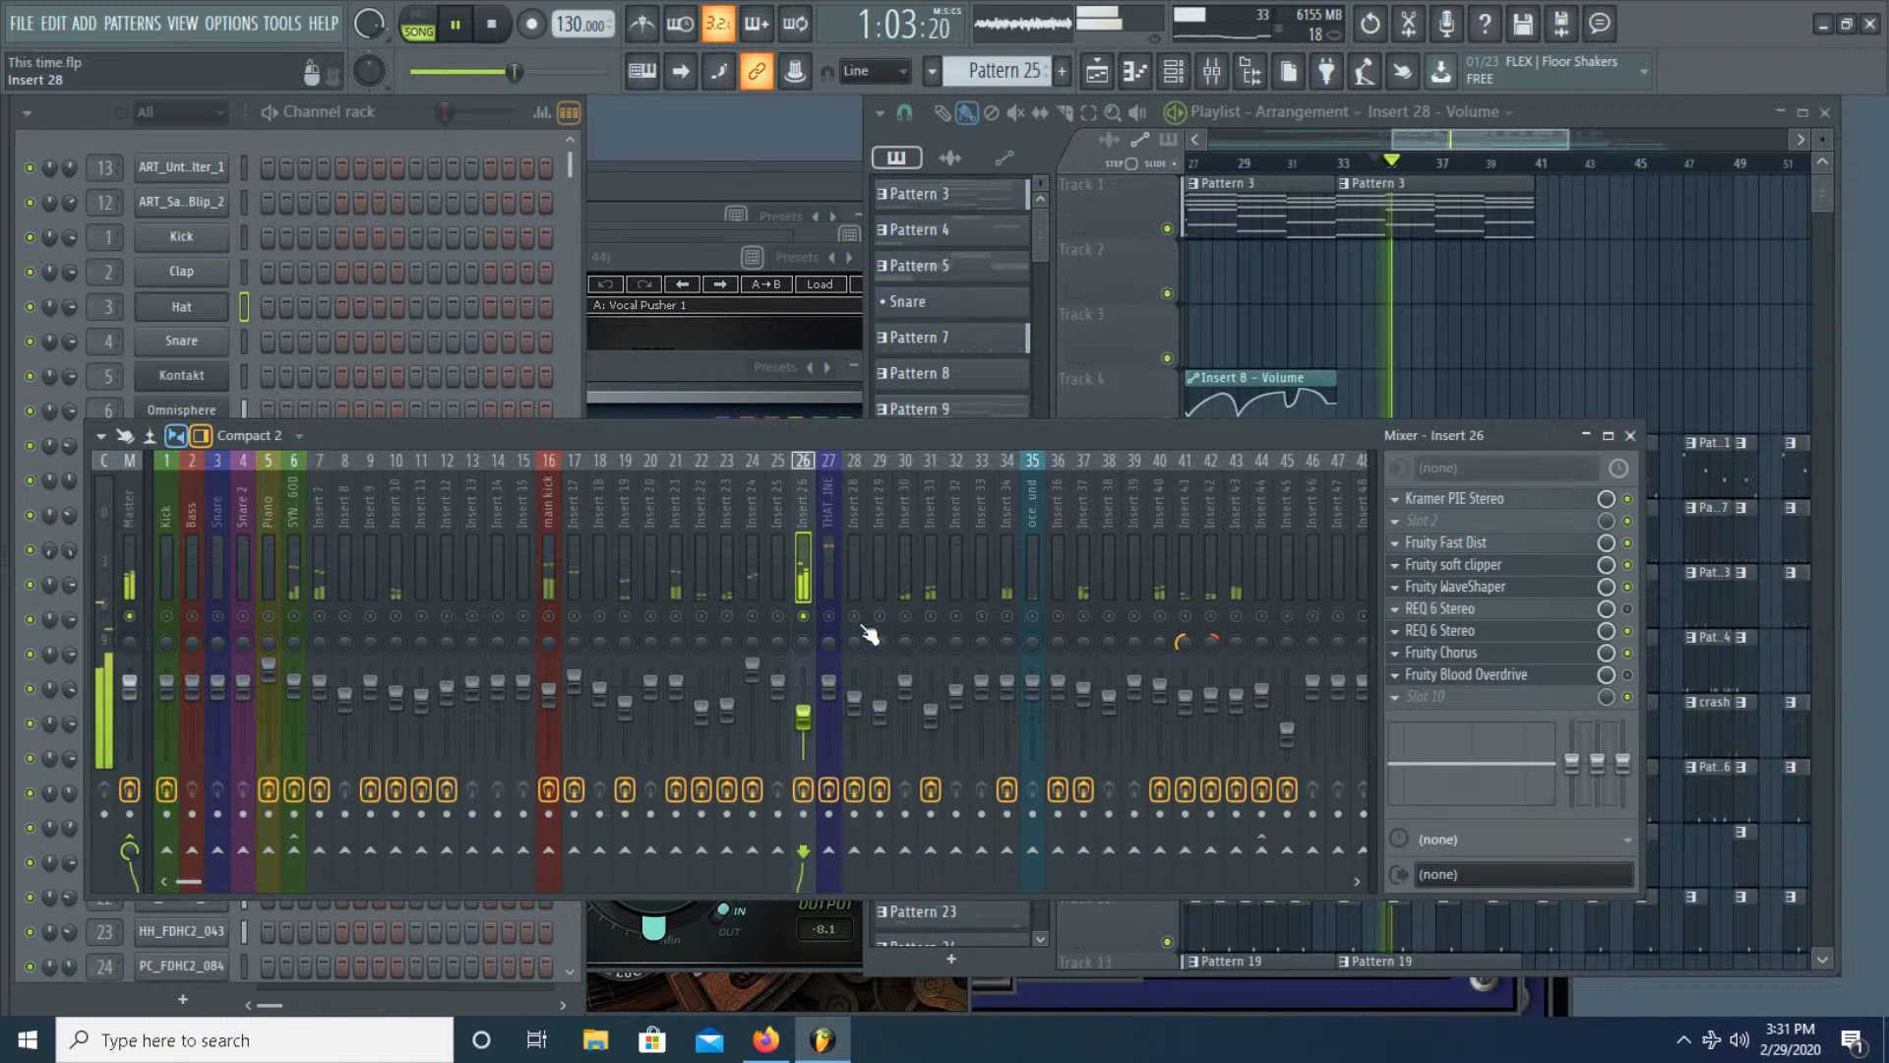
pyautogui.click(817, 595)
pyautogui.click(813, 590)
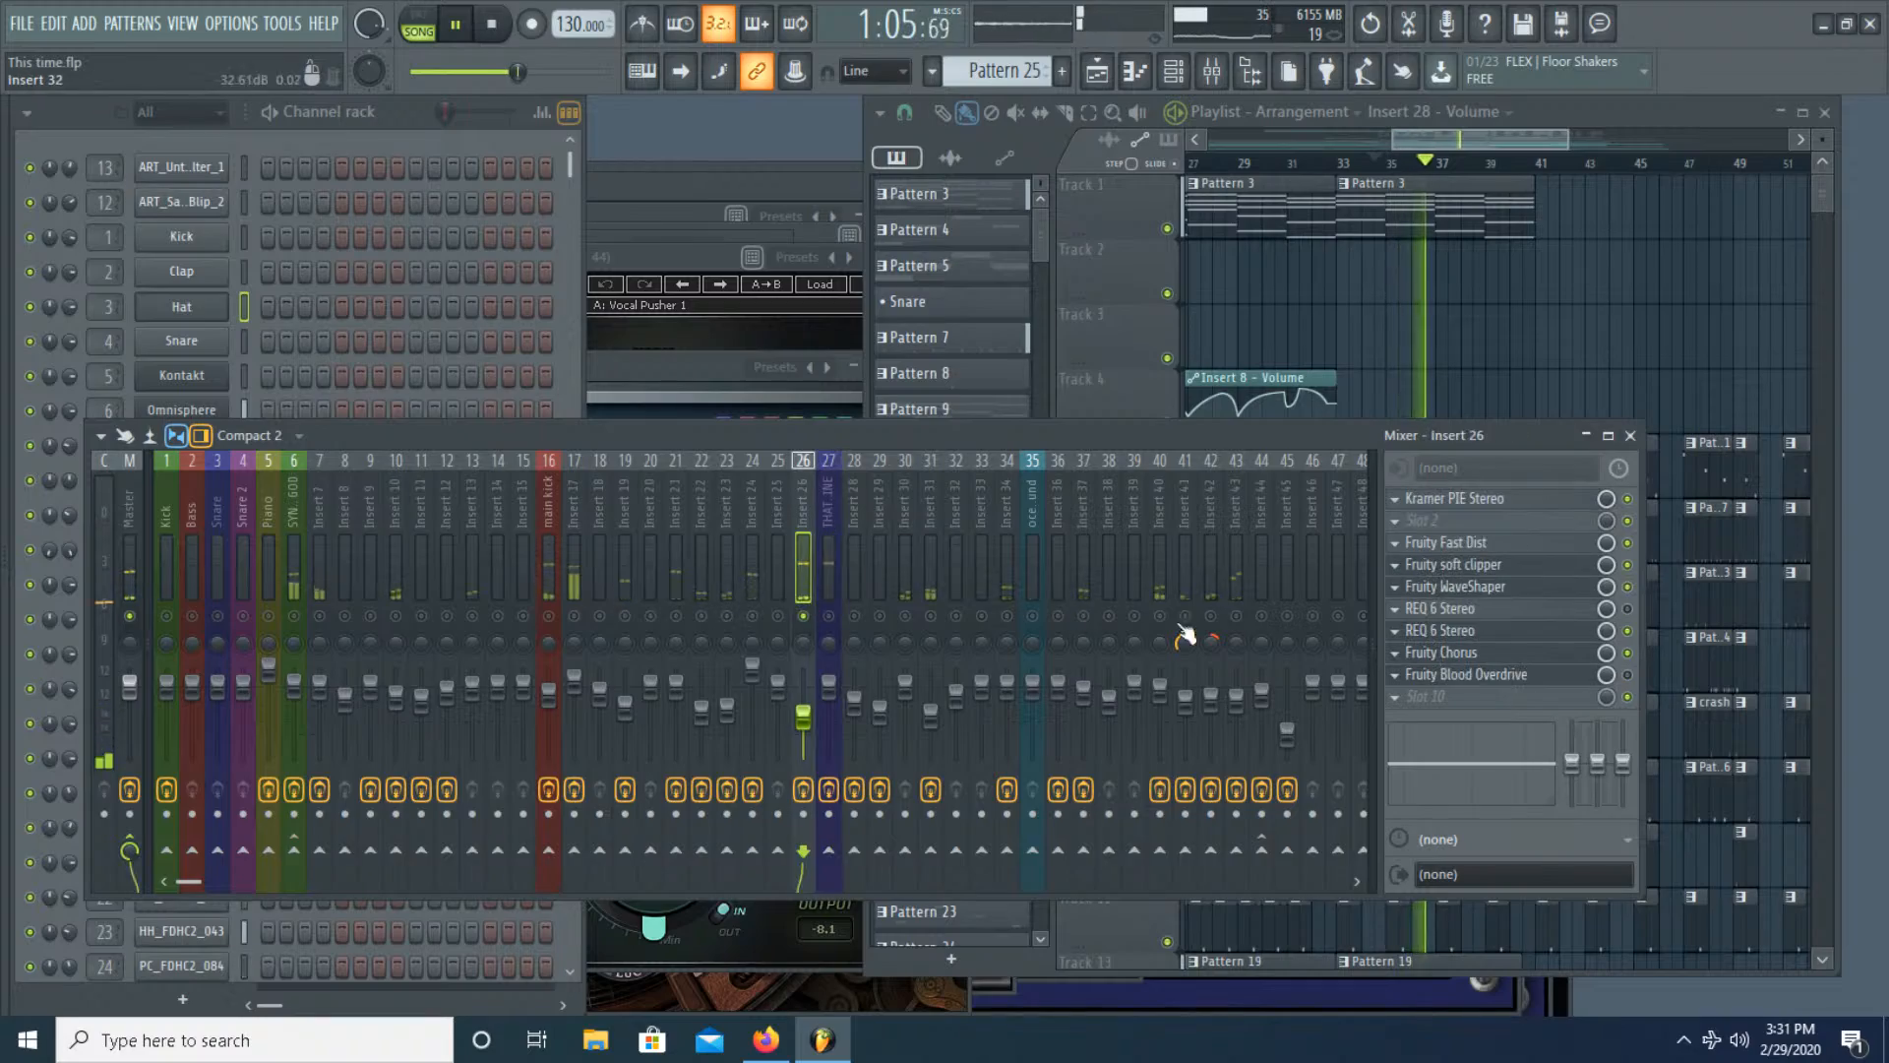
# Step: Load Fruity Parametric EQ 2 into effect slot 10 of mixer track Insert 26
pyautogui.click(1409, 695)
pyautogui.scroll(-10, 1555, 643)
pyautogui.scroll(-2, 1560, 624)
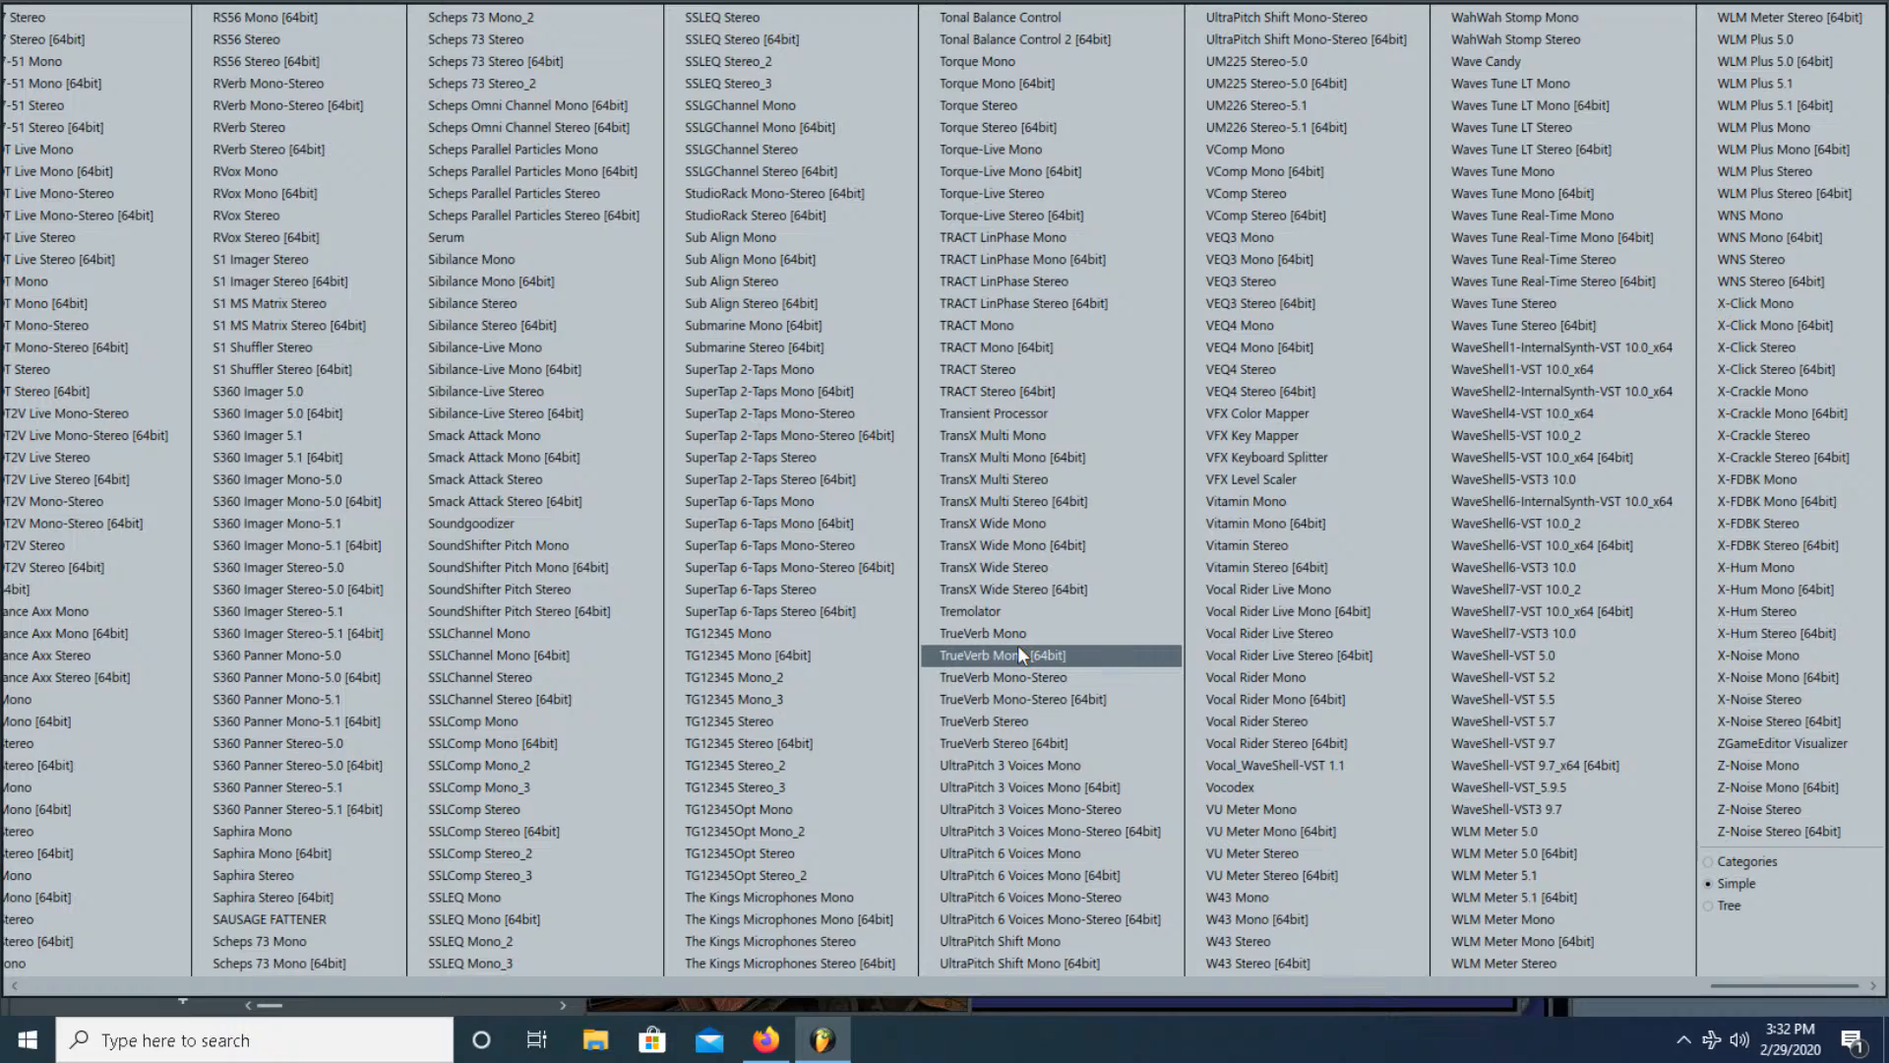
pyautogui.scroll(10, 1024, 649)
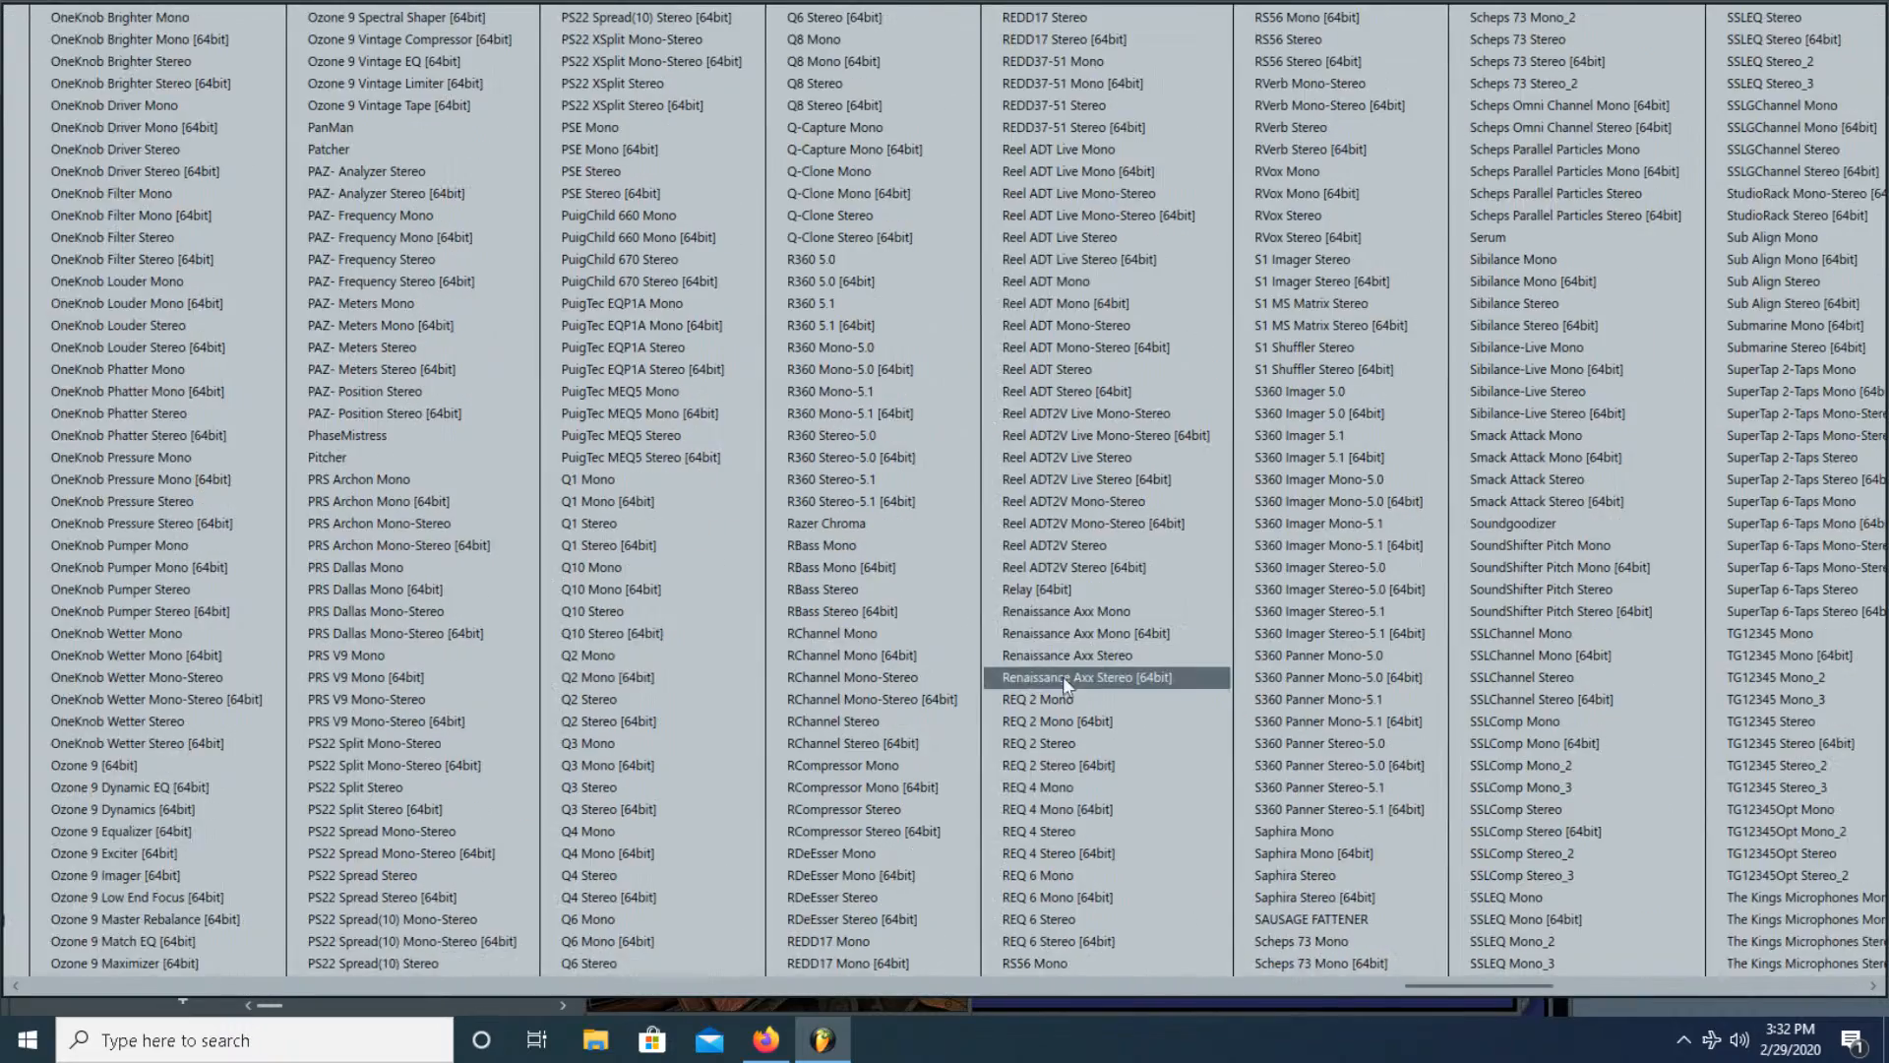
pyautogui.scroll(6, 1167, 681)
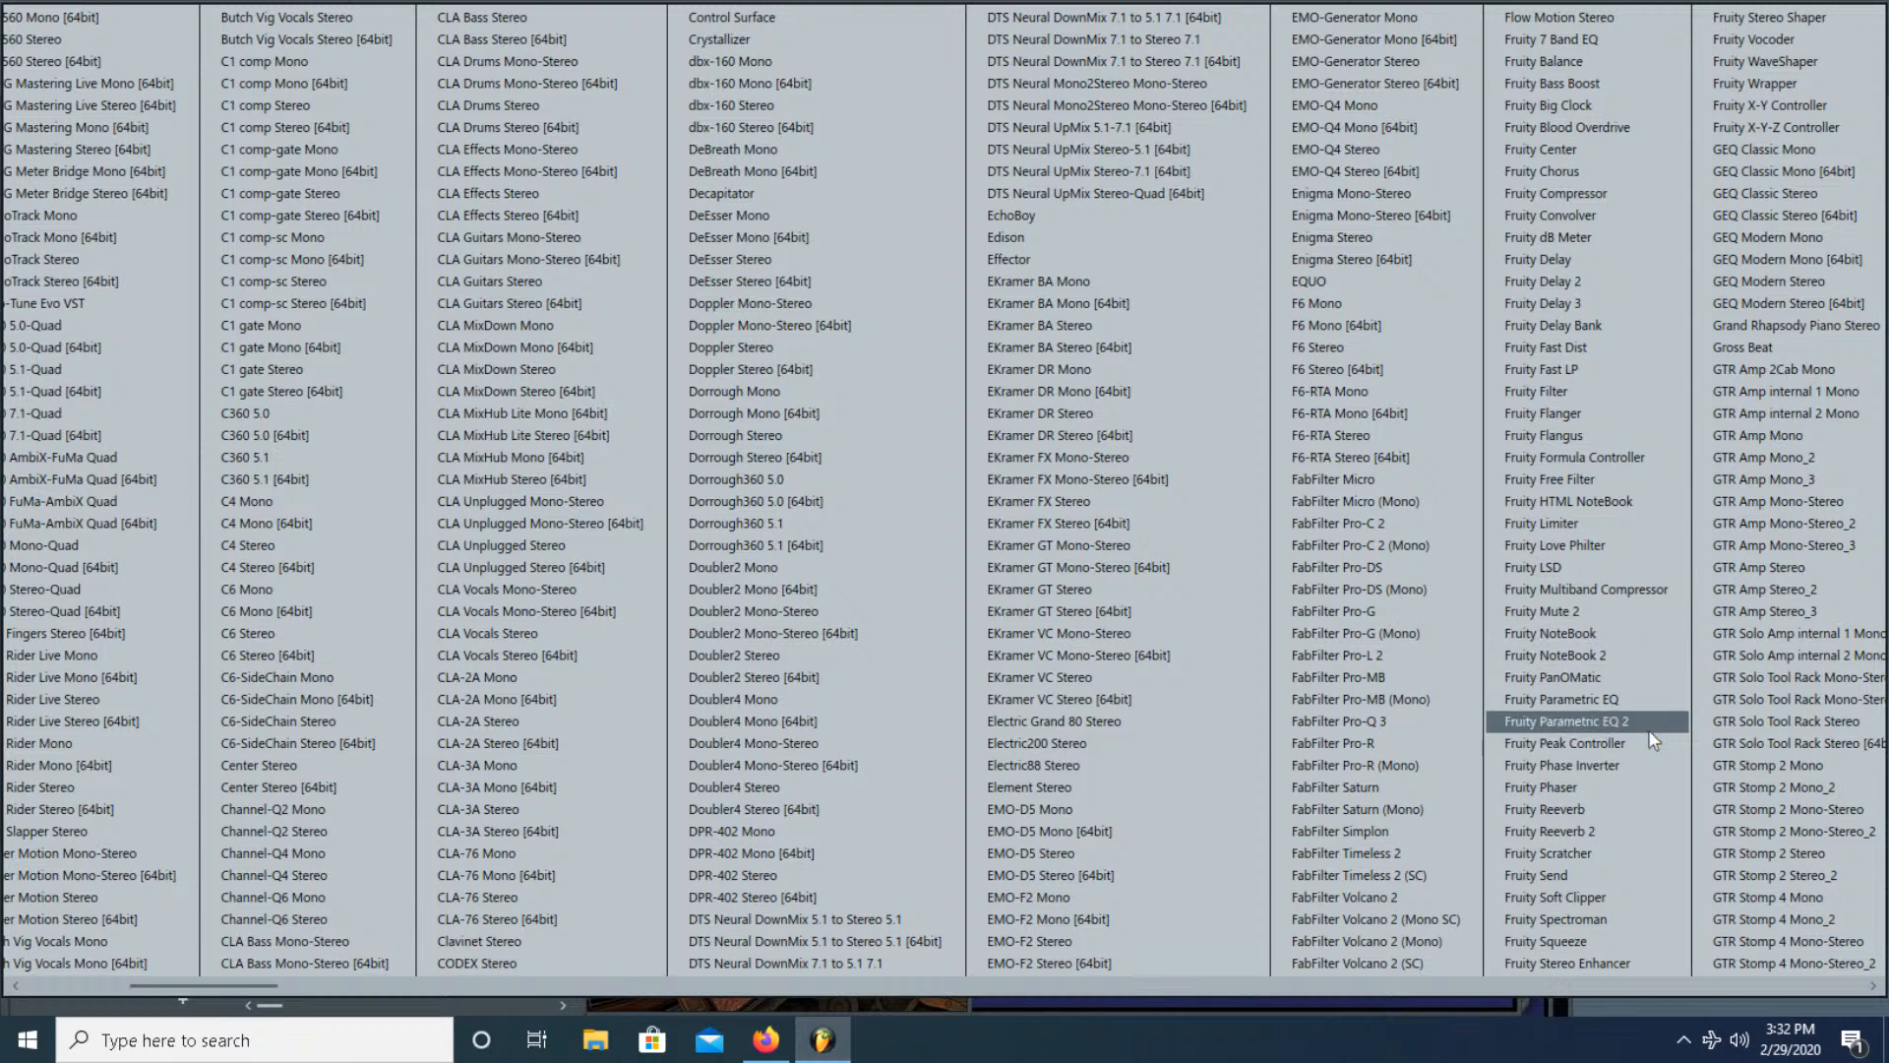
pyautogui.click(1566, 721)
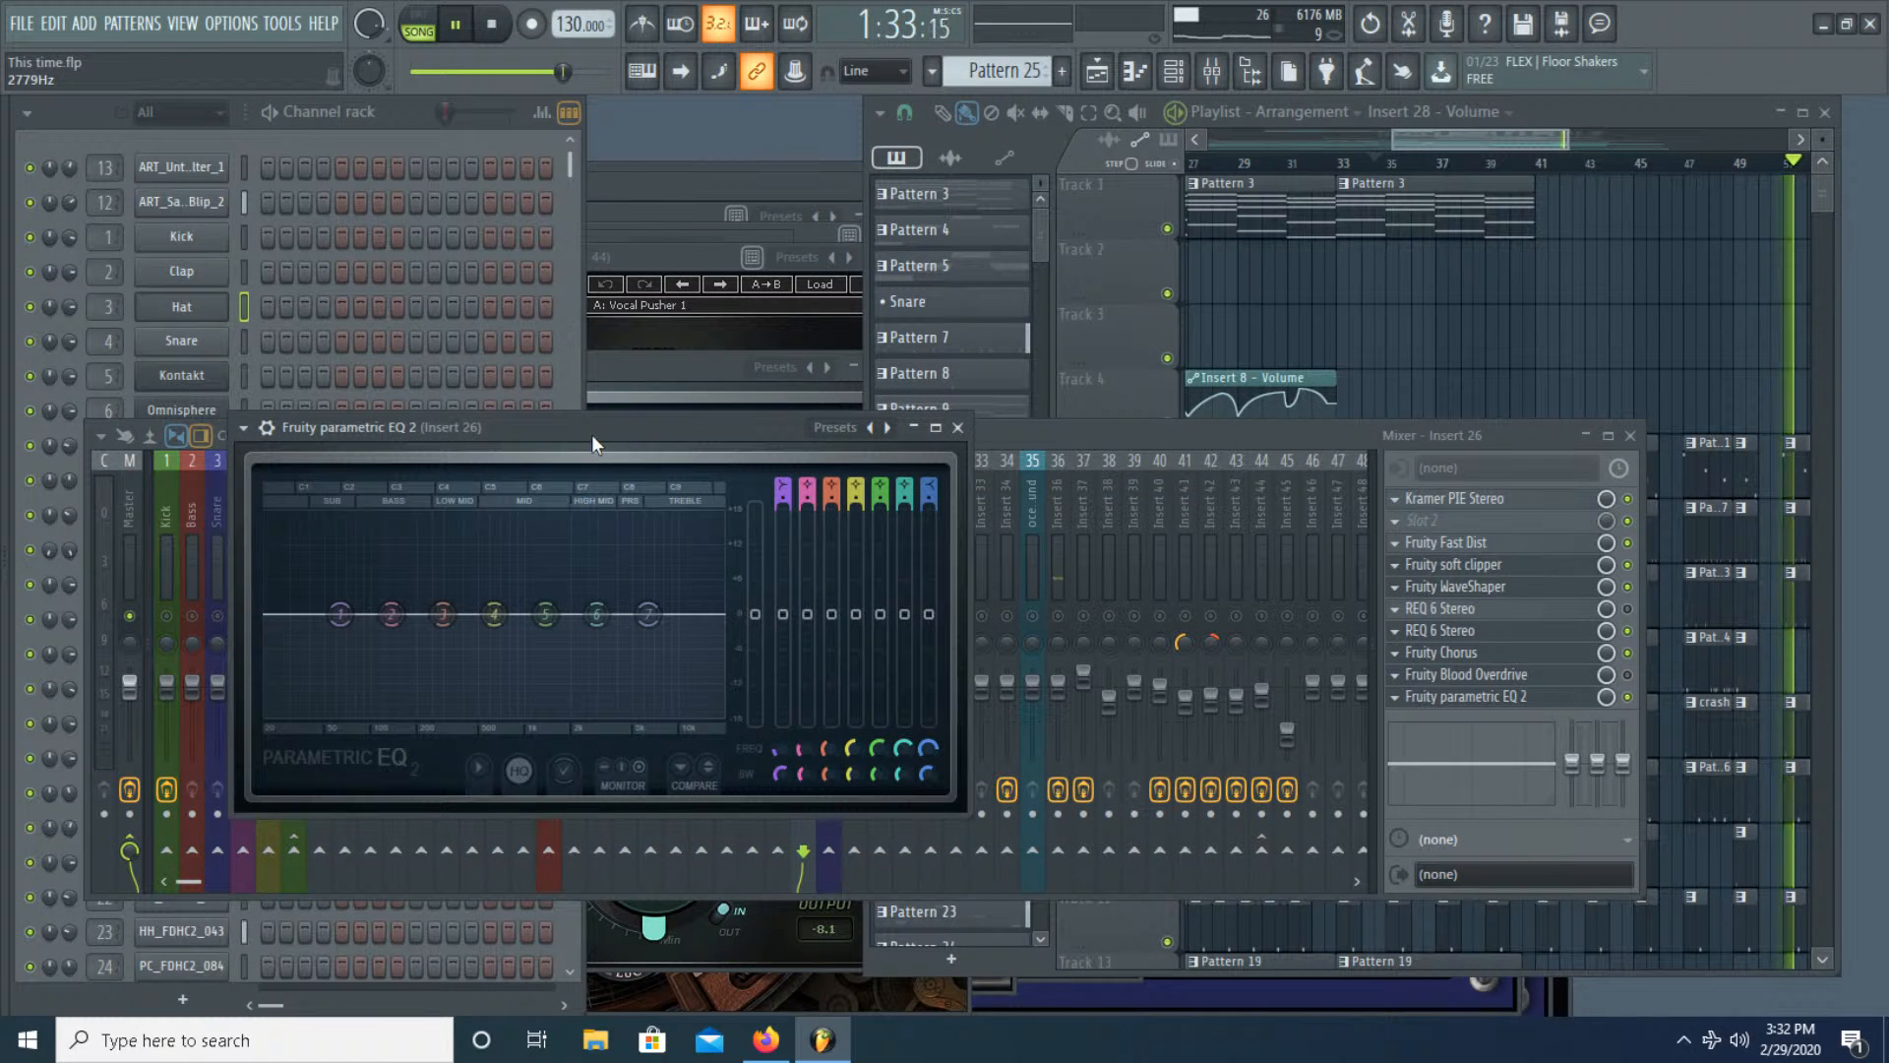
# Step: Move the equalizer window aside, loop-select the playlist from about bar 35 to bar 40, and play it with the mixer in front
pyautogui.moveTo(592, 434); pyautogui.dragTo(900, 353)
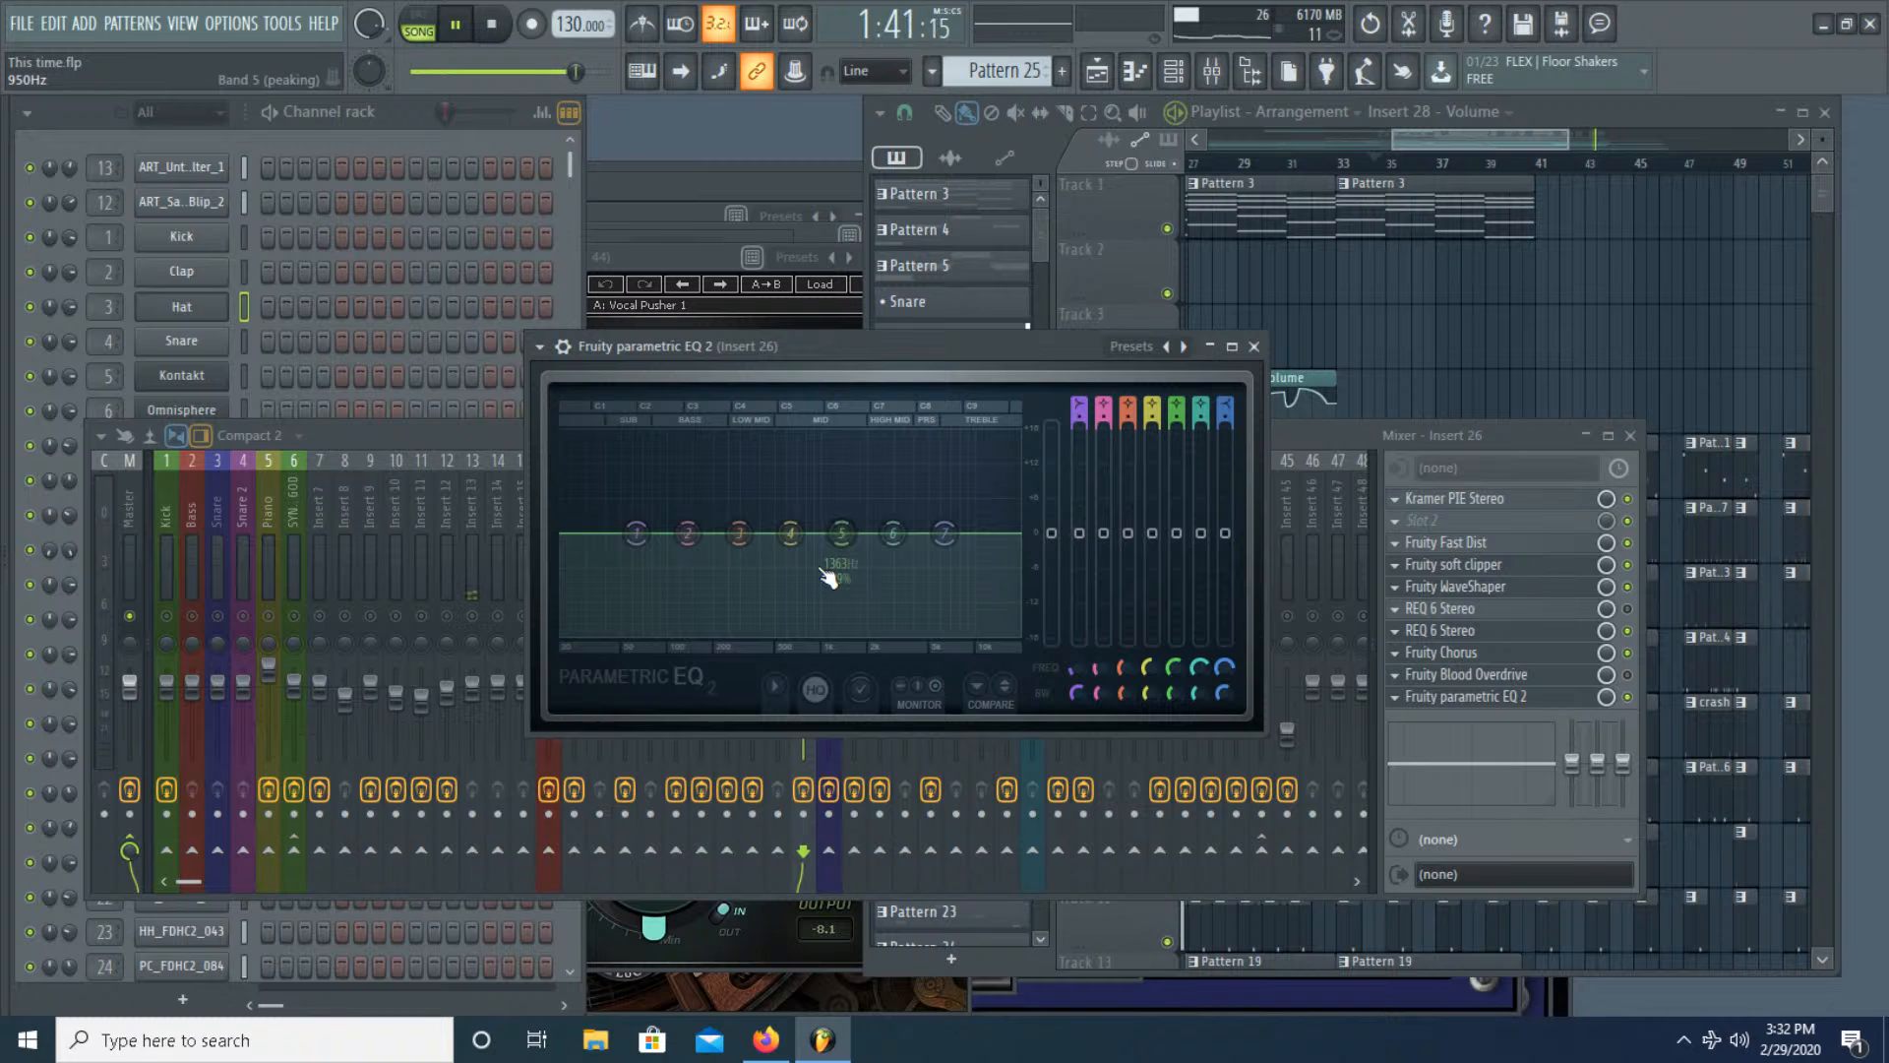
pyautogui.click(468, 28)
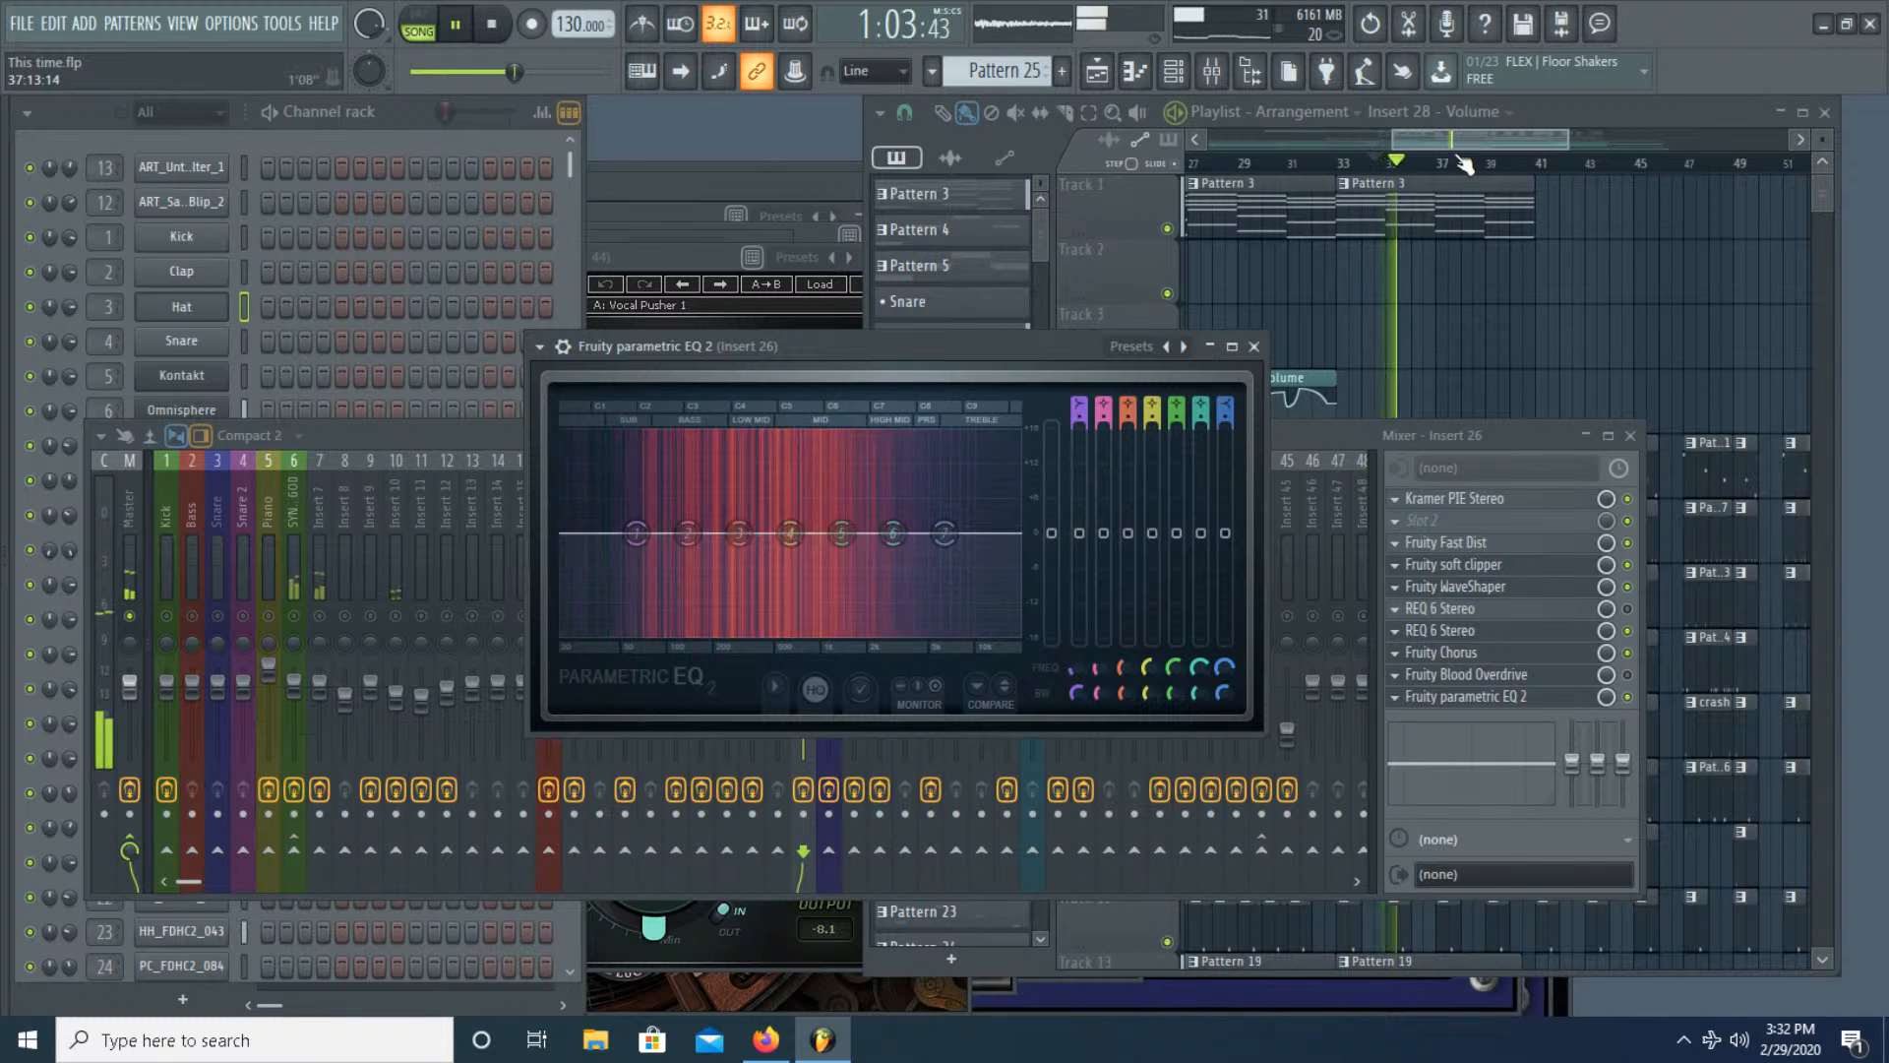
pyautogui.click(1518, 146)
pyautogui.press('space')
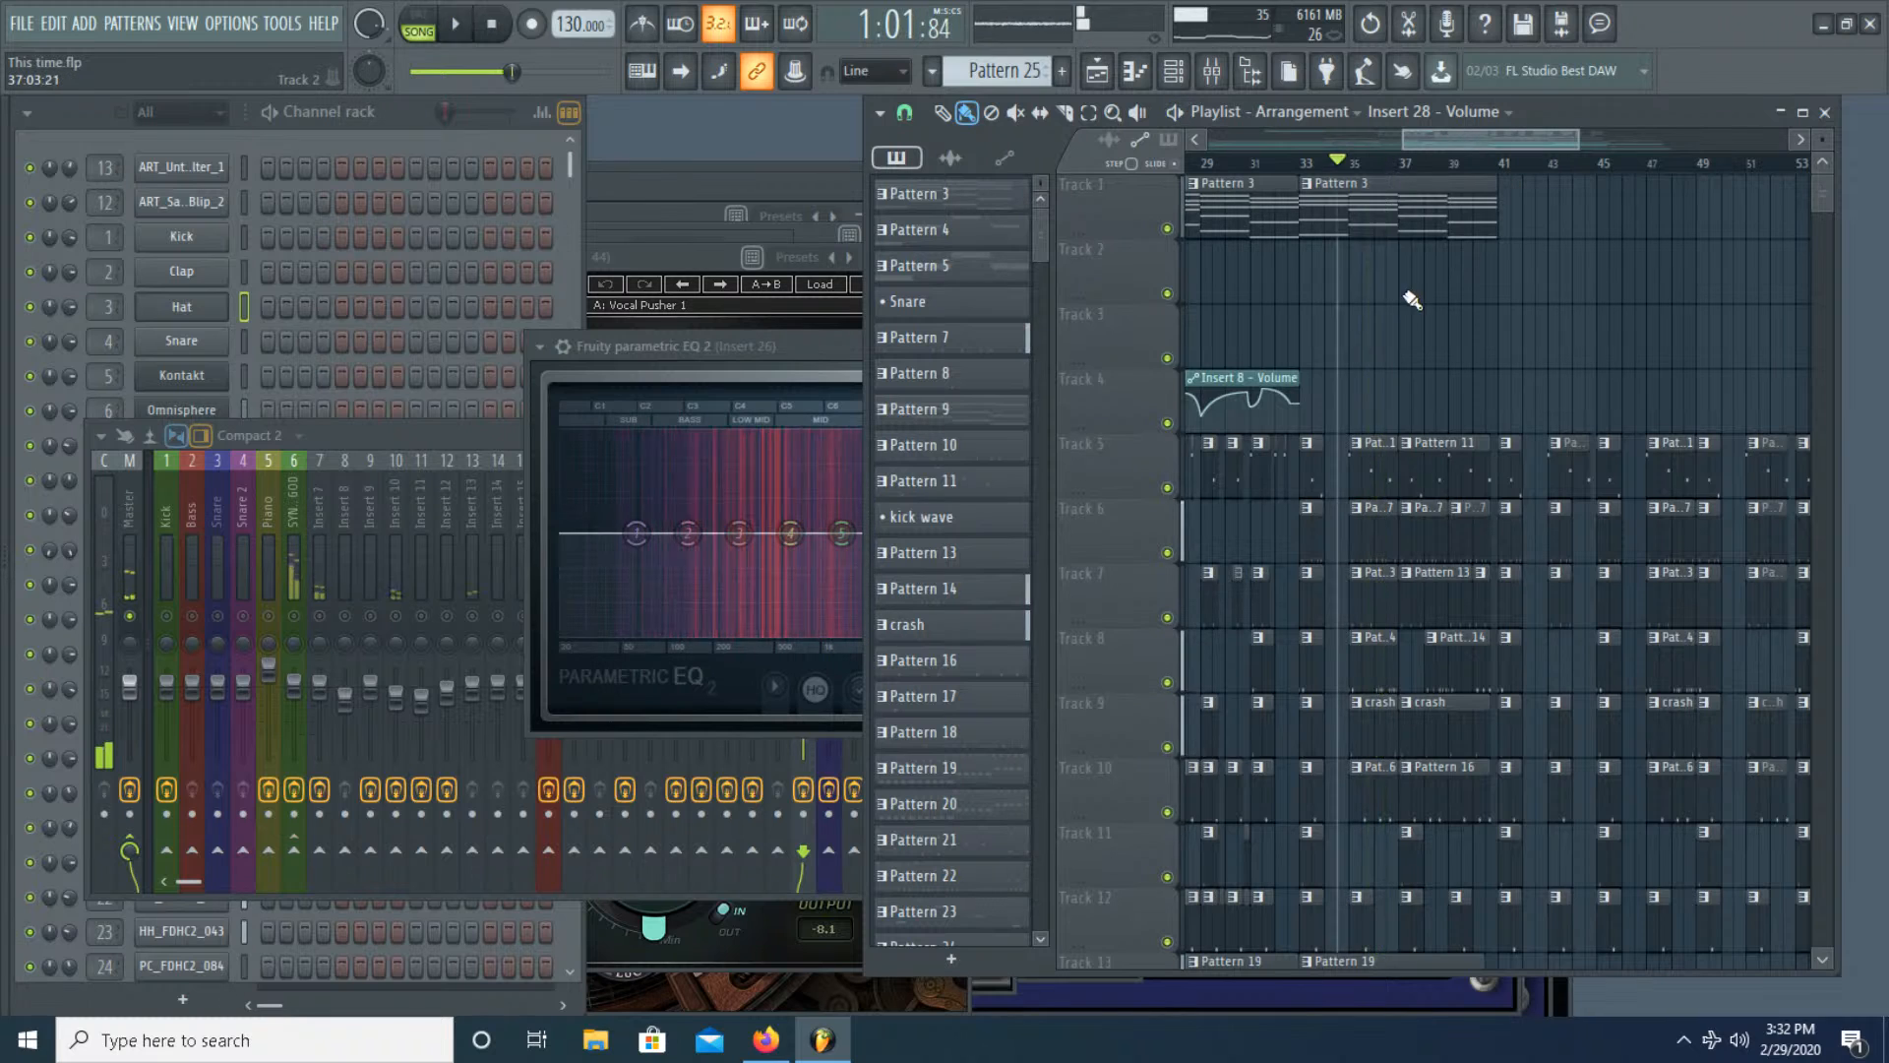
pyautogui.moveTo(1346, 176); pyautogui.dragTo(1496, 203)
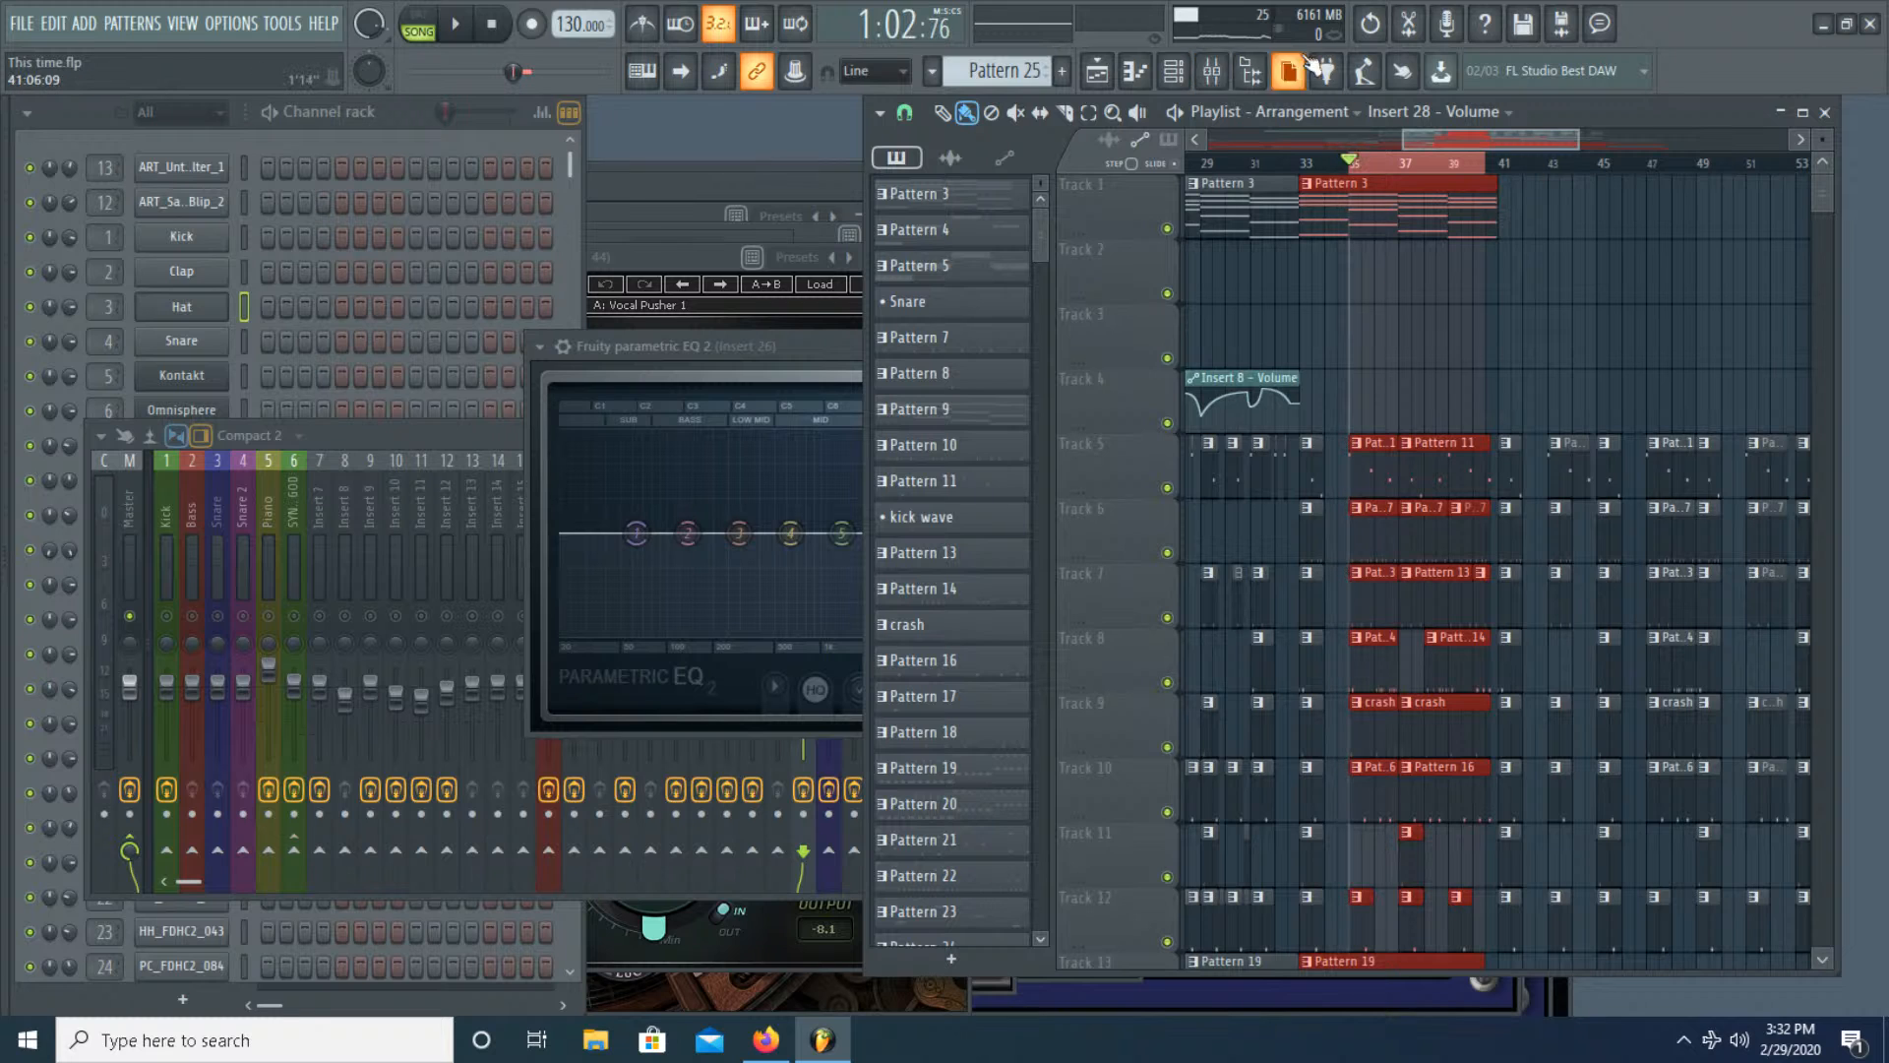
pyautogui.click(1213, 73)
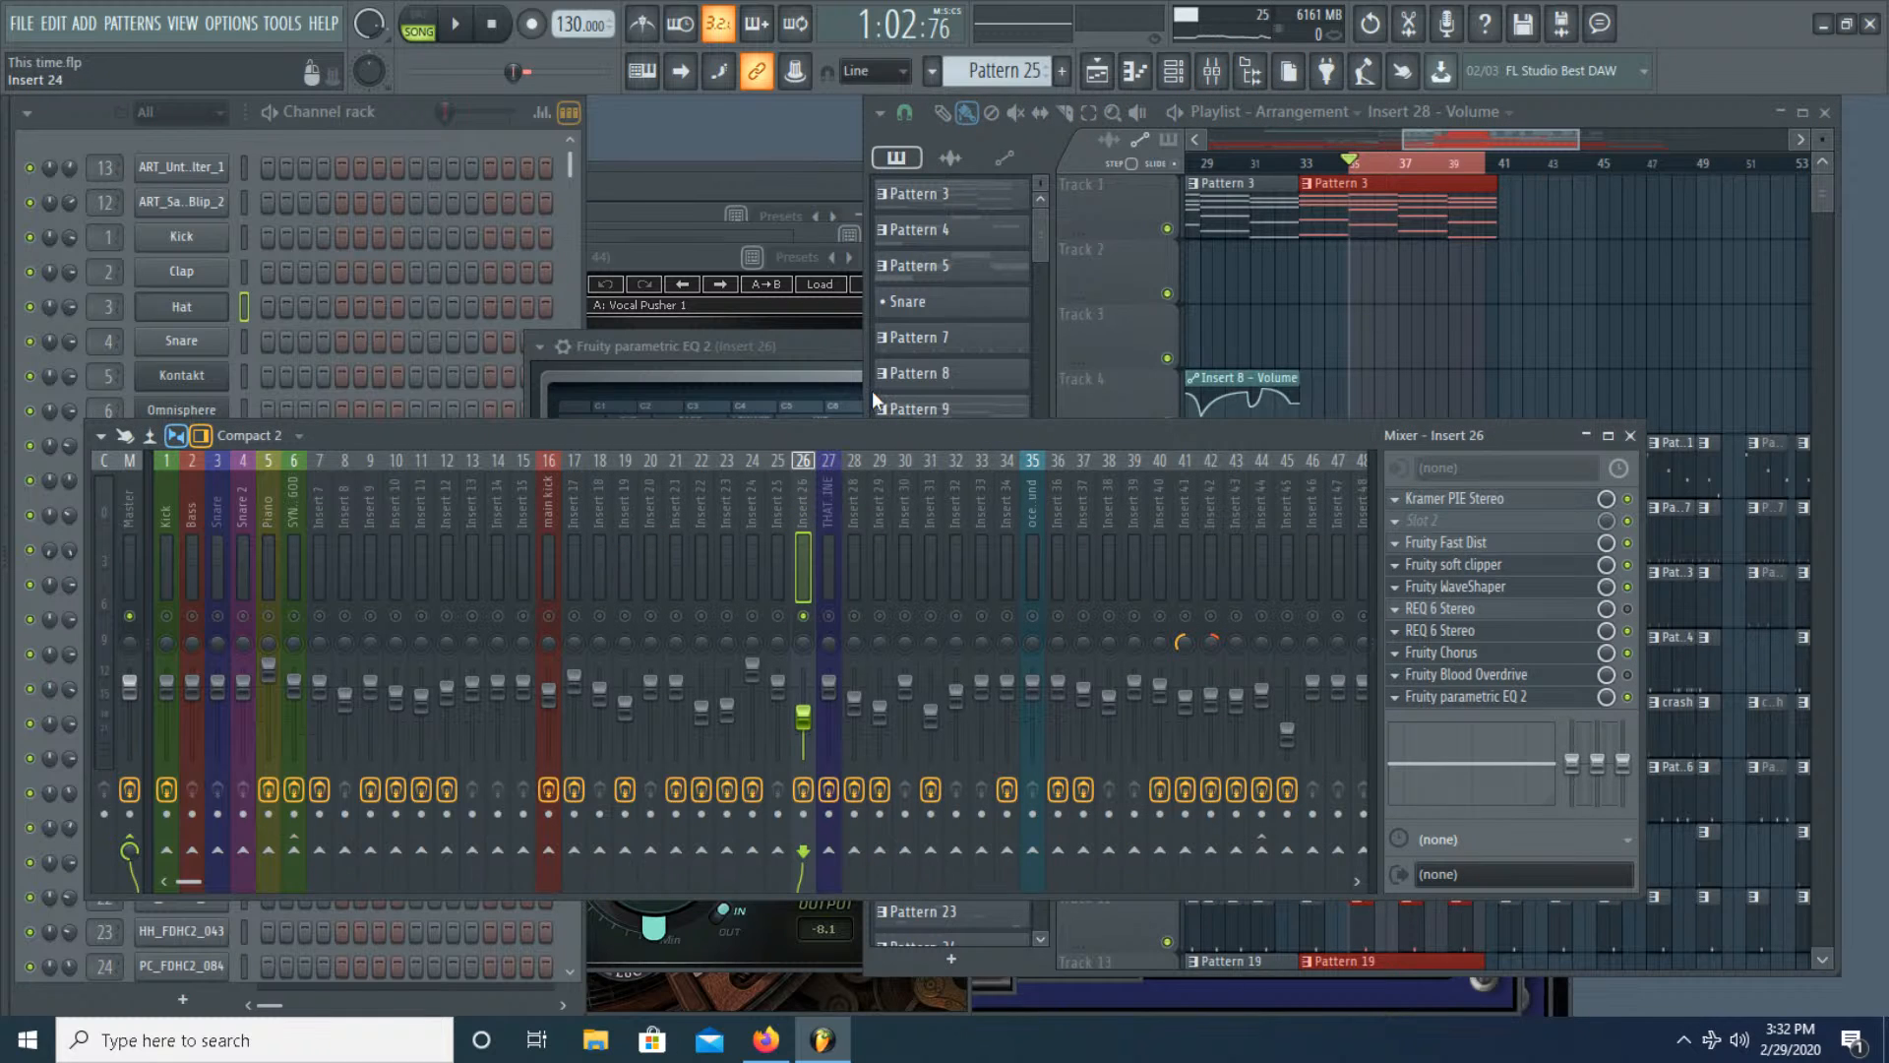
pyautogui.press('space')
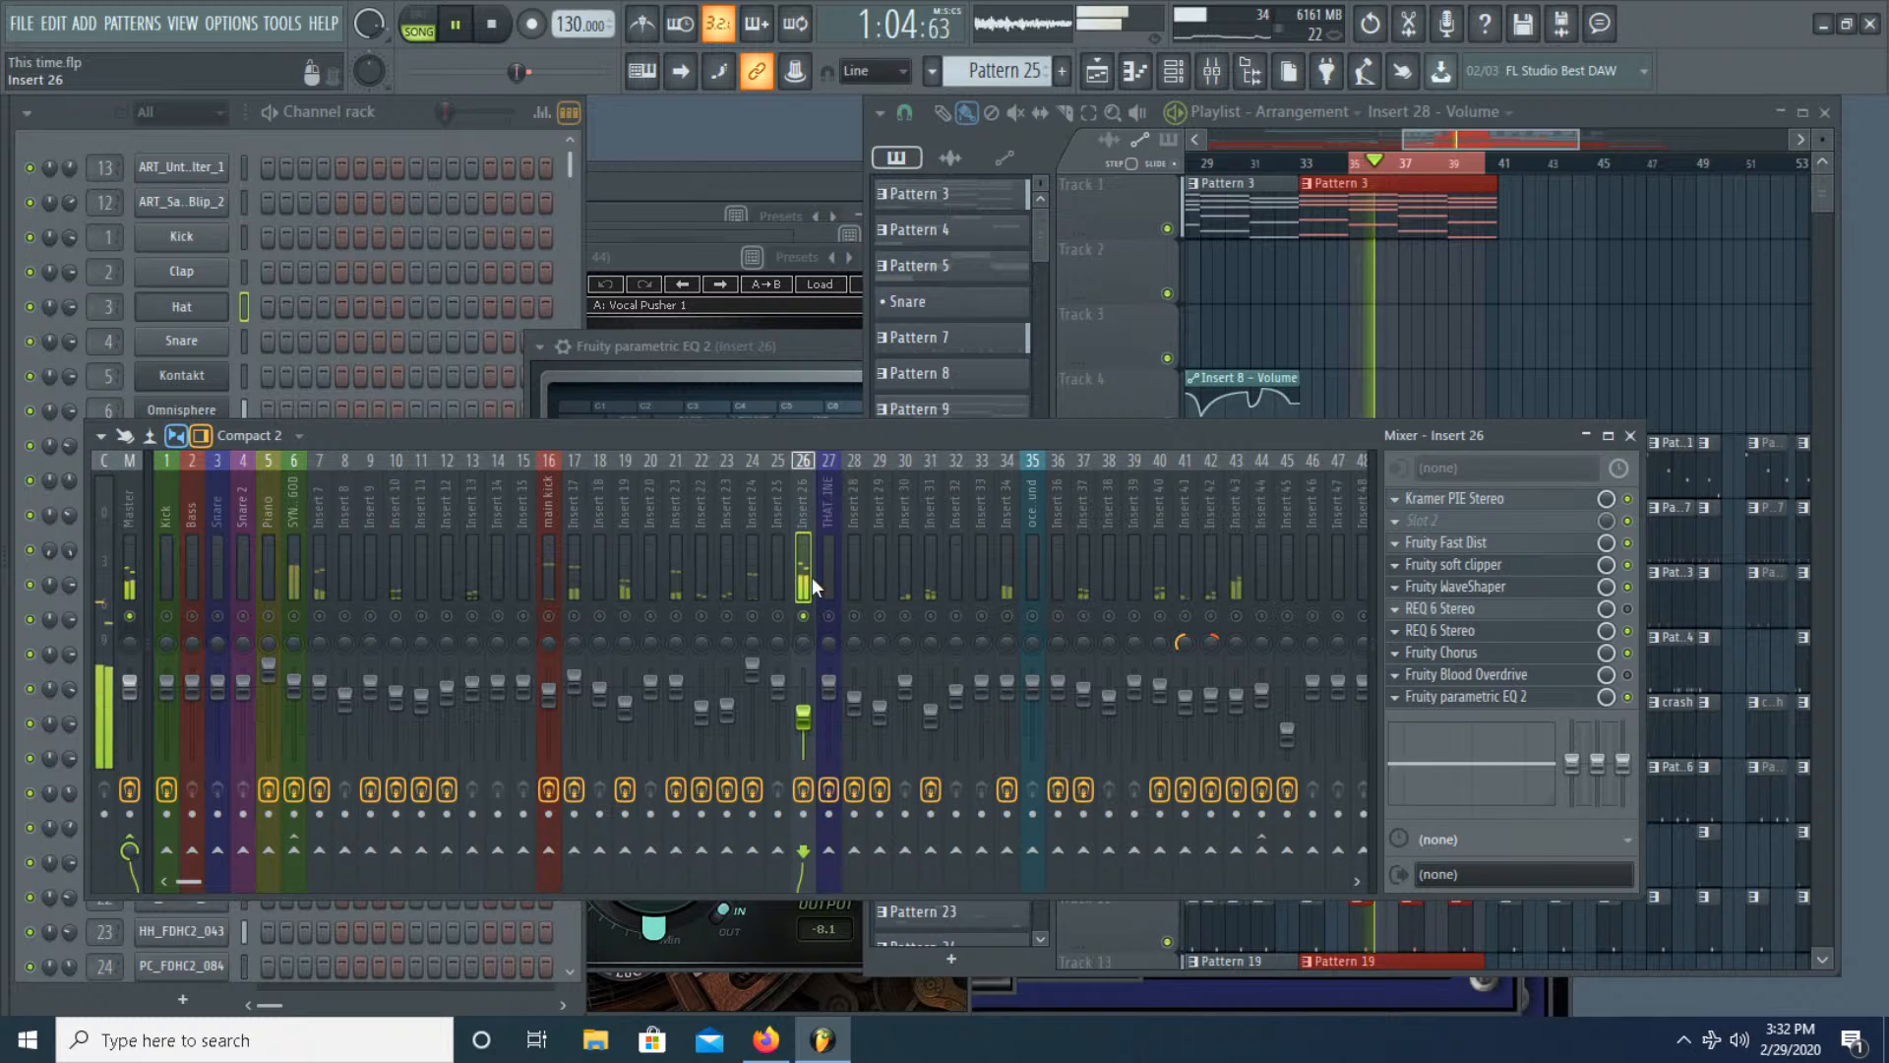
# Step: Shape Insert 26's Fruity Parametric EQ 2 with a high cut on band 7 and a low cut on band 1
pyautogui.click(1466, 697)
pyautogui.moveTo(945, 539); pyautogui.dragTo(850, 635)
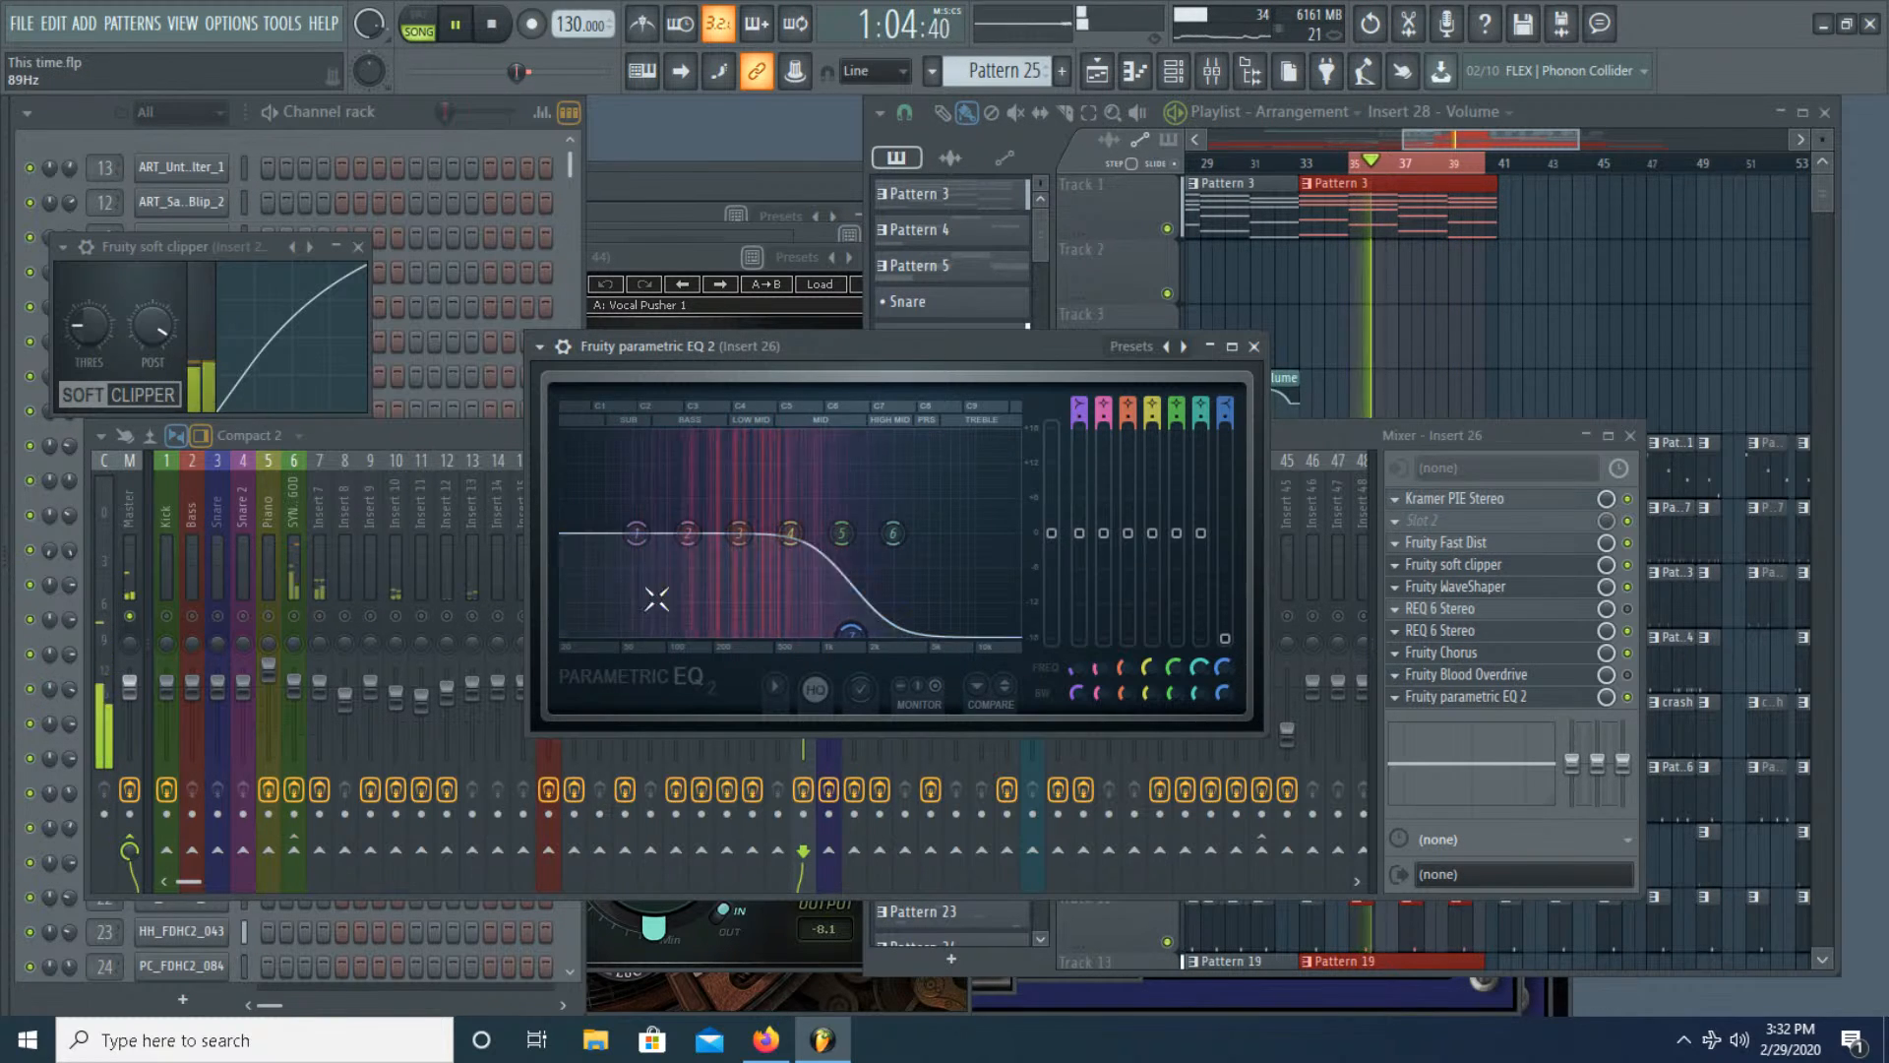
pyautogui.moveTo(636, 533); pyautogui.dragTo(643, 633)
pyautogui.moveTo(852, 633); pyautogui.dragTo(869, 633)
pyautogui.moveTo(642, 632); pyautogui.dragTo(661, 633)
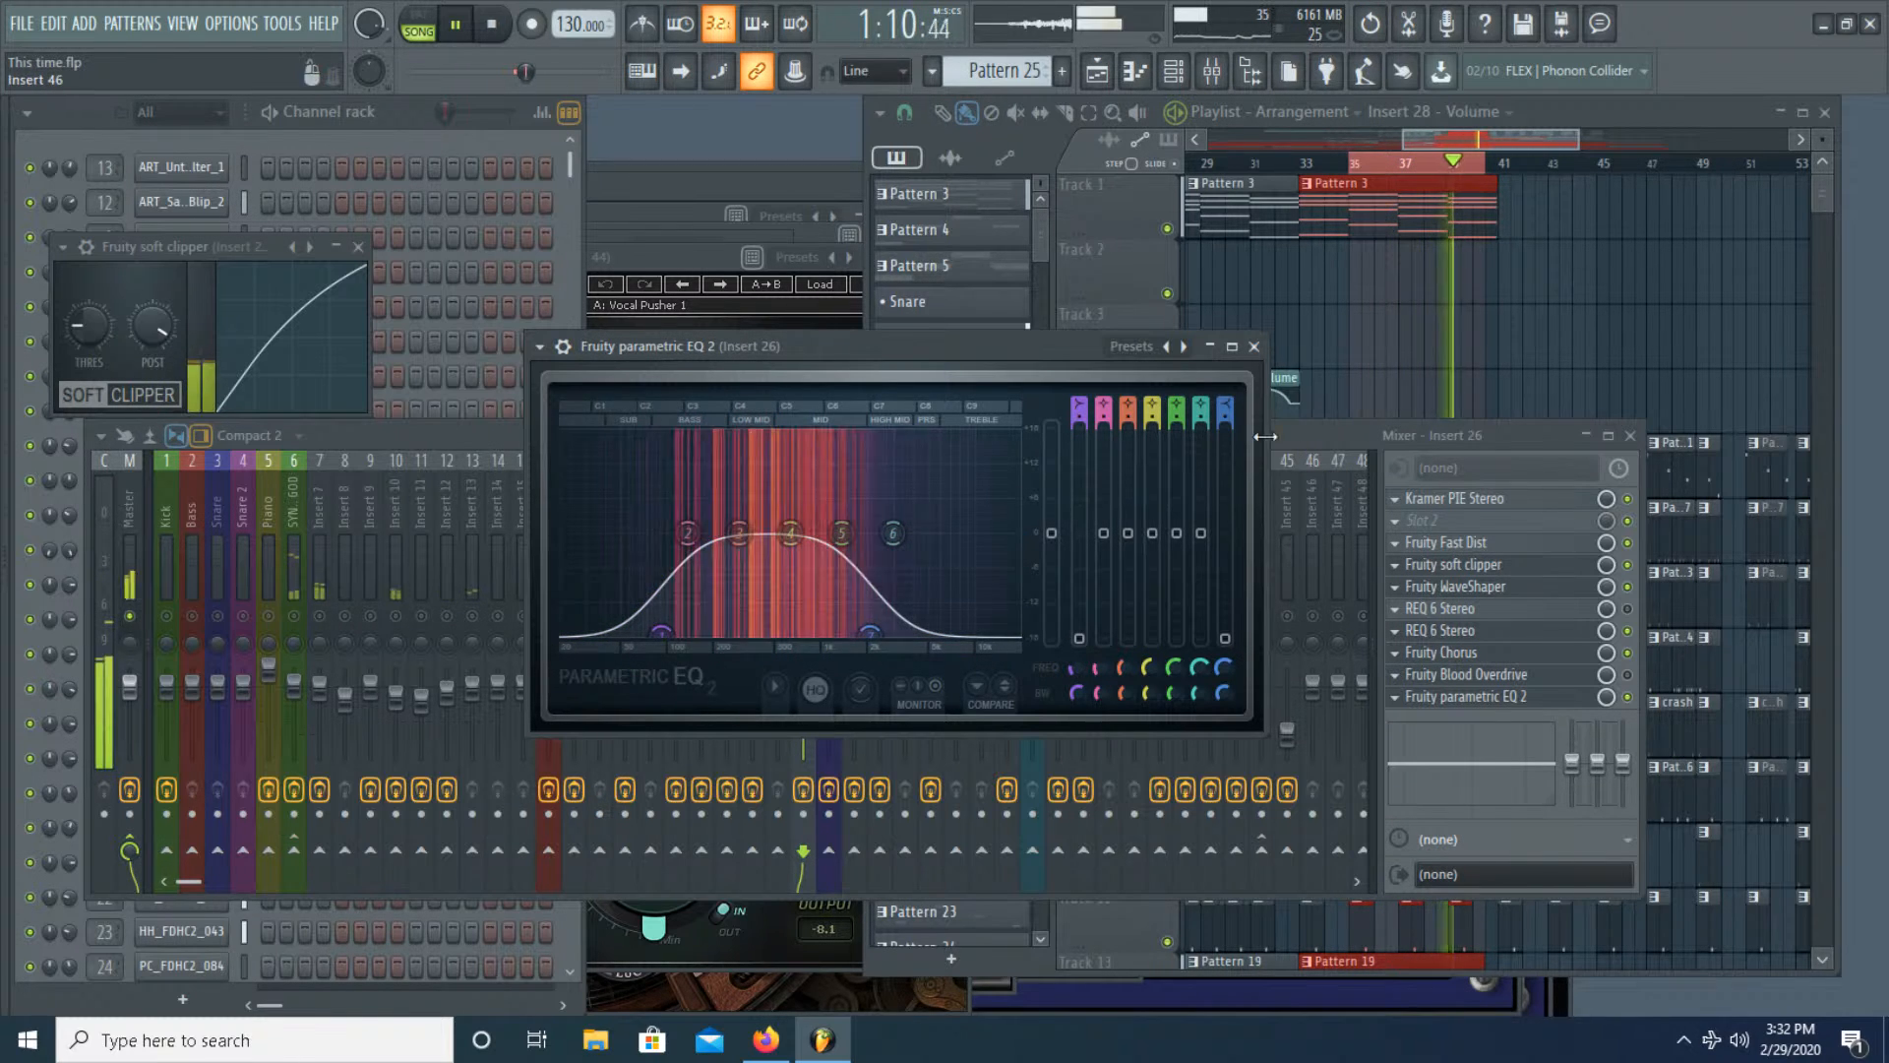
# Step: Shift Insert 26's effects up over the empty slot 2 and duplicate the shaped Parametric EQ 2 into slot 10
pyautogui.moveTo(1454, 543); pyautogui.dragTo(1488, 709)
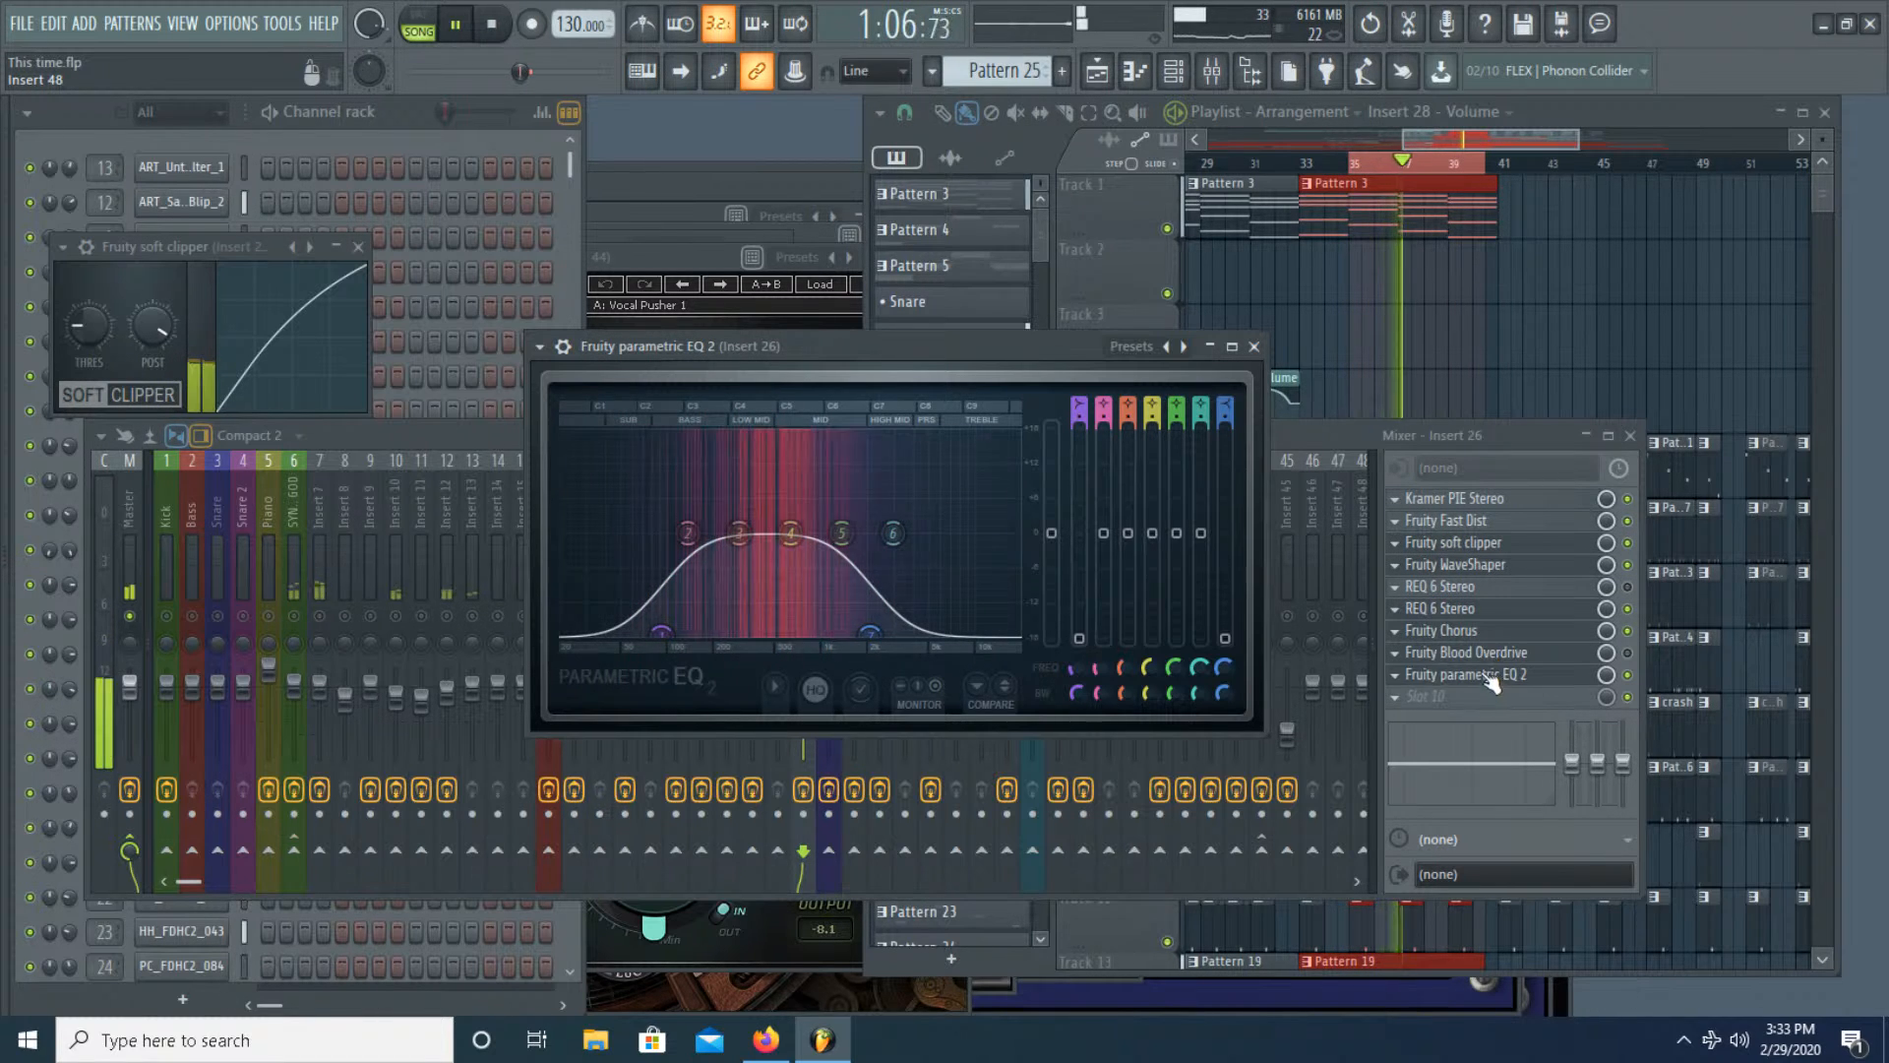
pyautogui.click(1397, 677)
pyautogui.moveTo(1540, 574); pyautogui.dragTo(1458, 696)
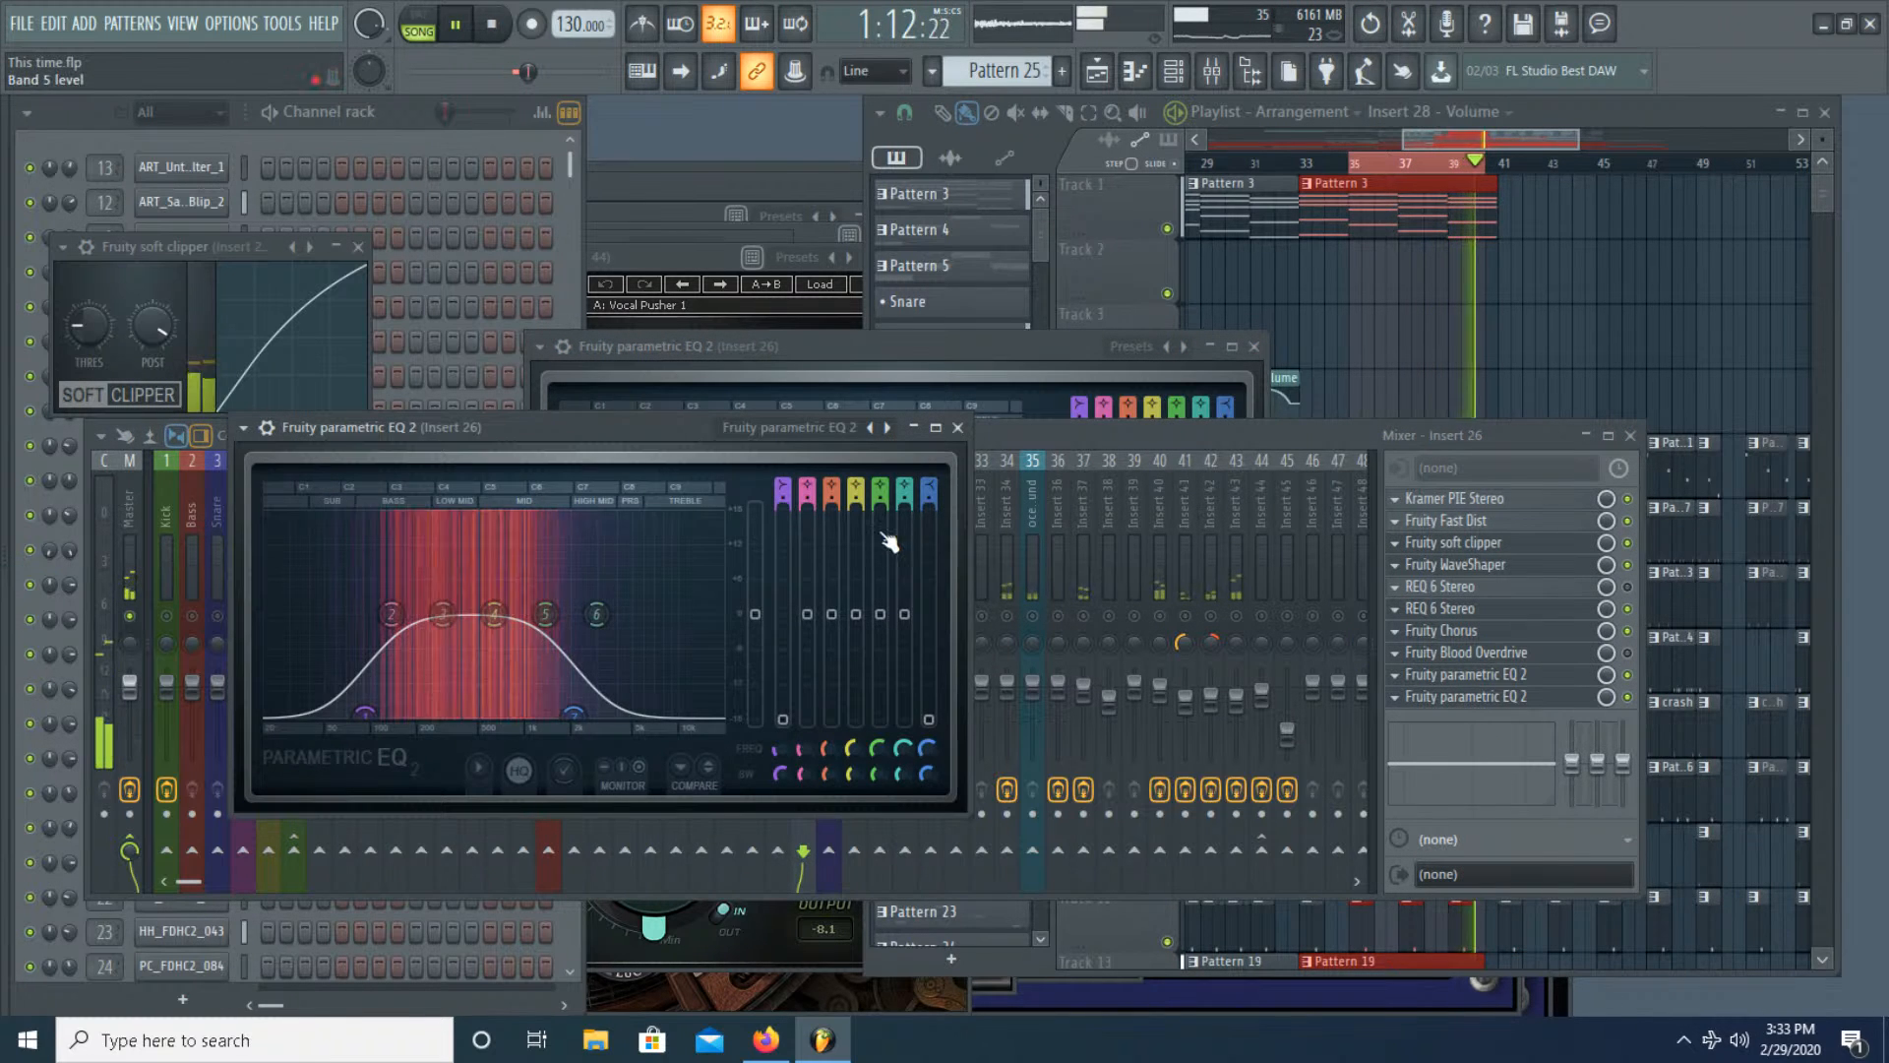
# Step: Move the band 7 high cut of the slot 10 equalizer to a higher frequency, close it and unsolo Insert 26
pyautogui.moveTo(583, 713); pyautogui.dragTo(655, 710)
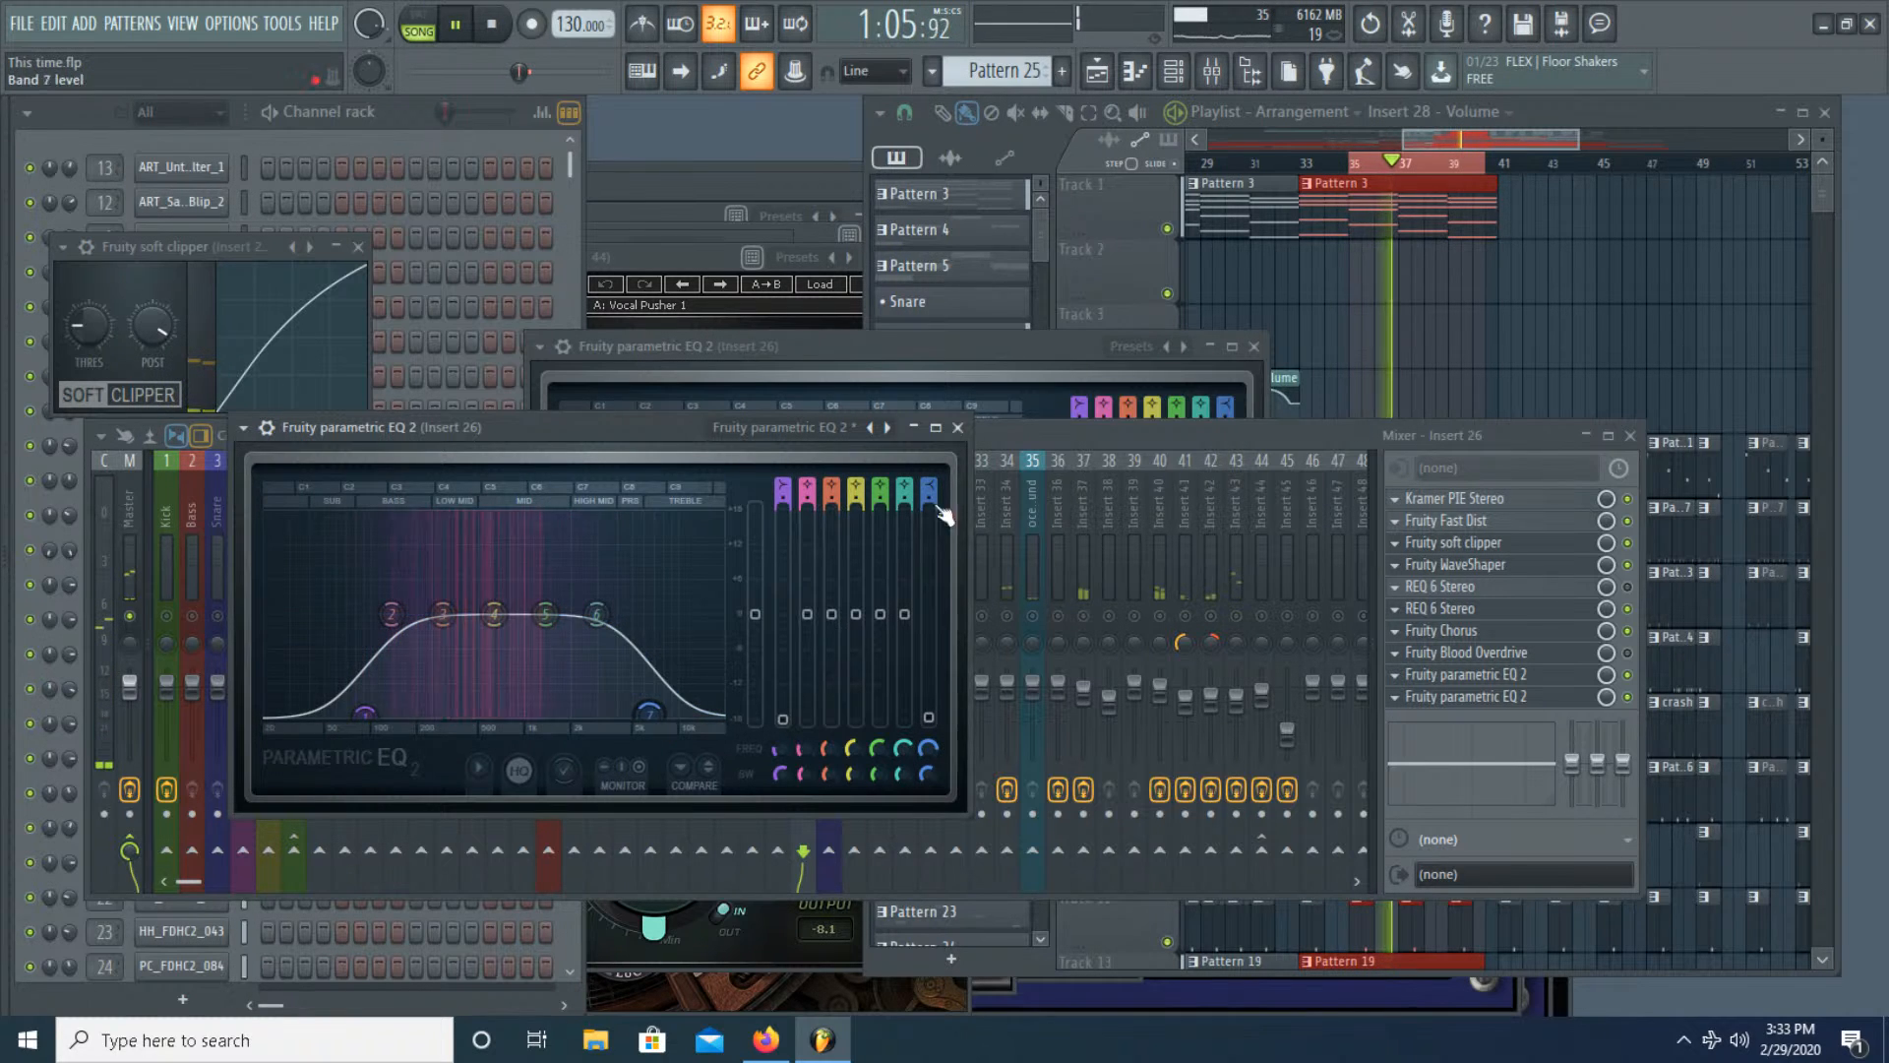
pyautogui.click(957, 427)
pyautogui.rightClick(805, 617)
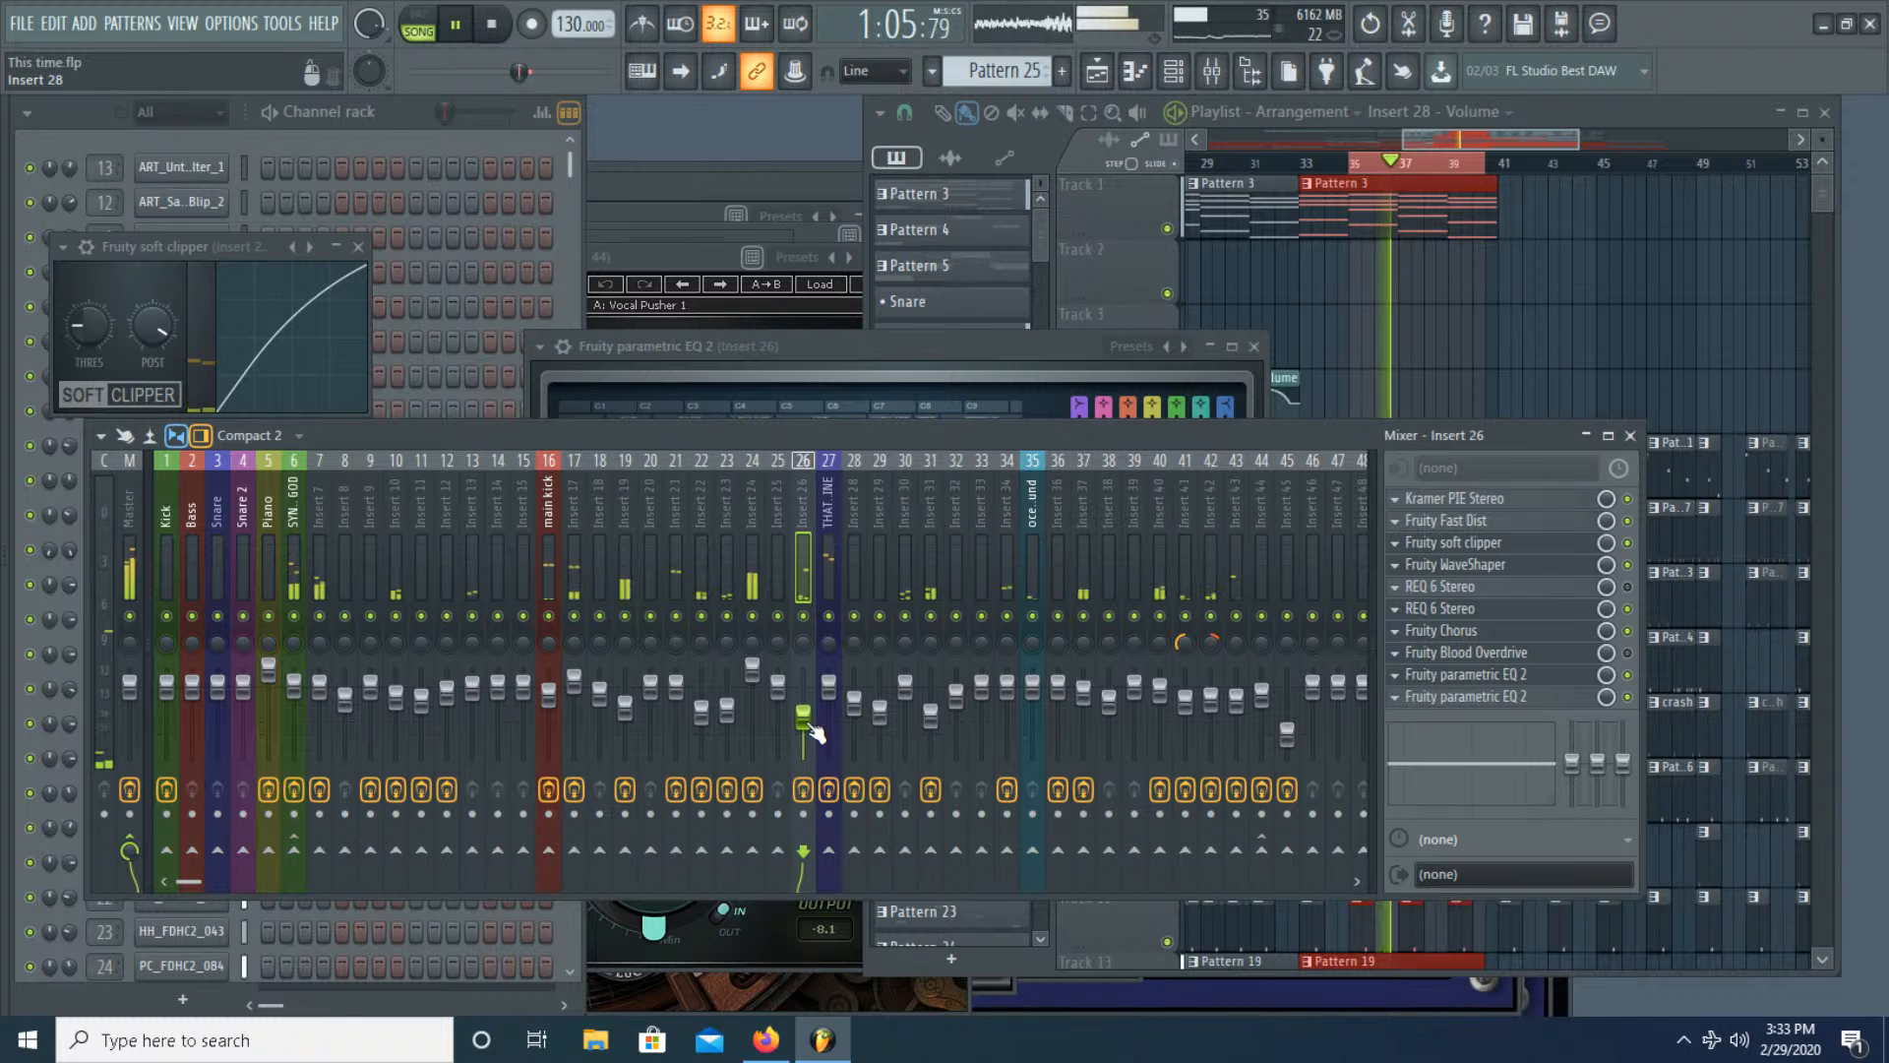
# Step: Balance Insert 26's volume by ear at about 68% (-7.6 dB) and initialize the song with this position
pyautogui.moveTo(809, 725); pyautogui.dragTo(803, 703)
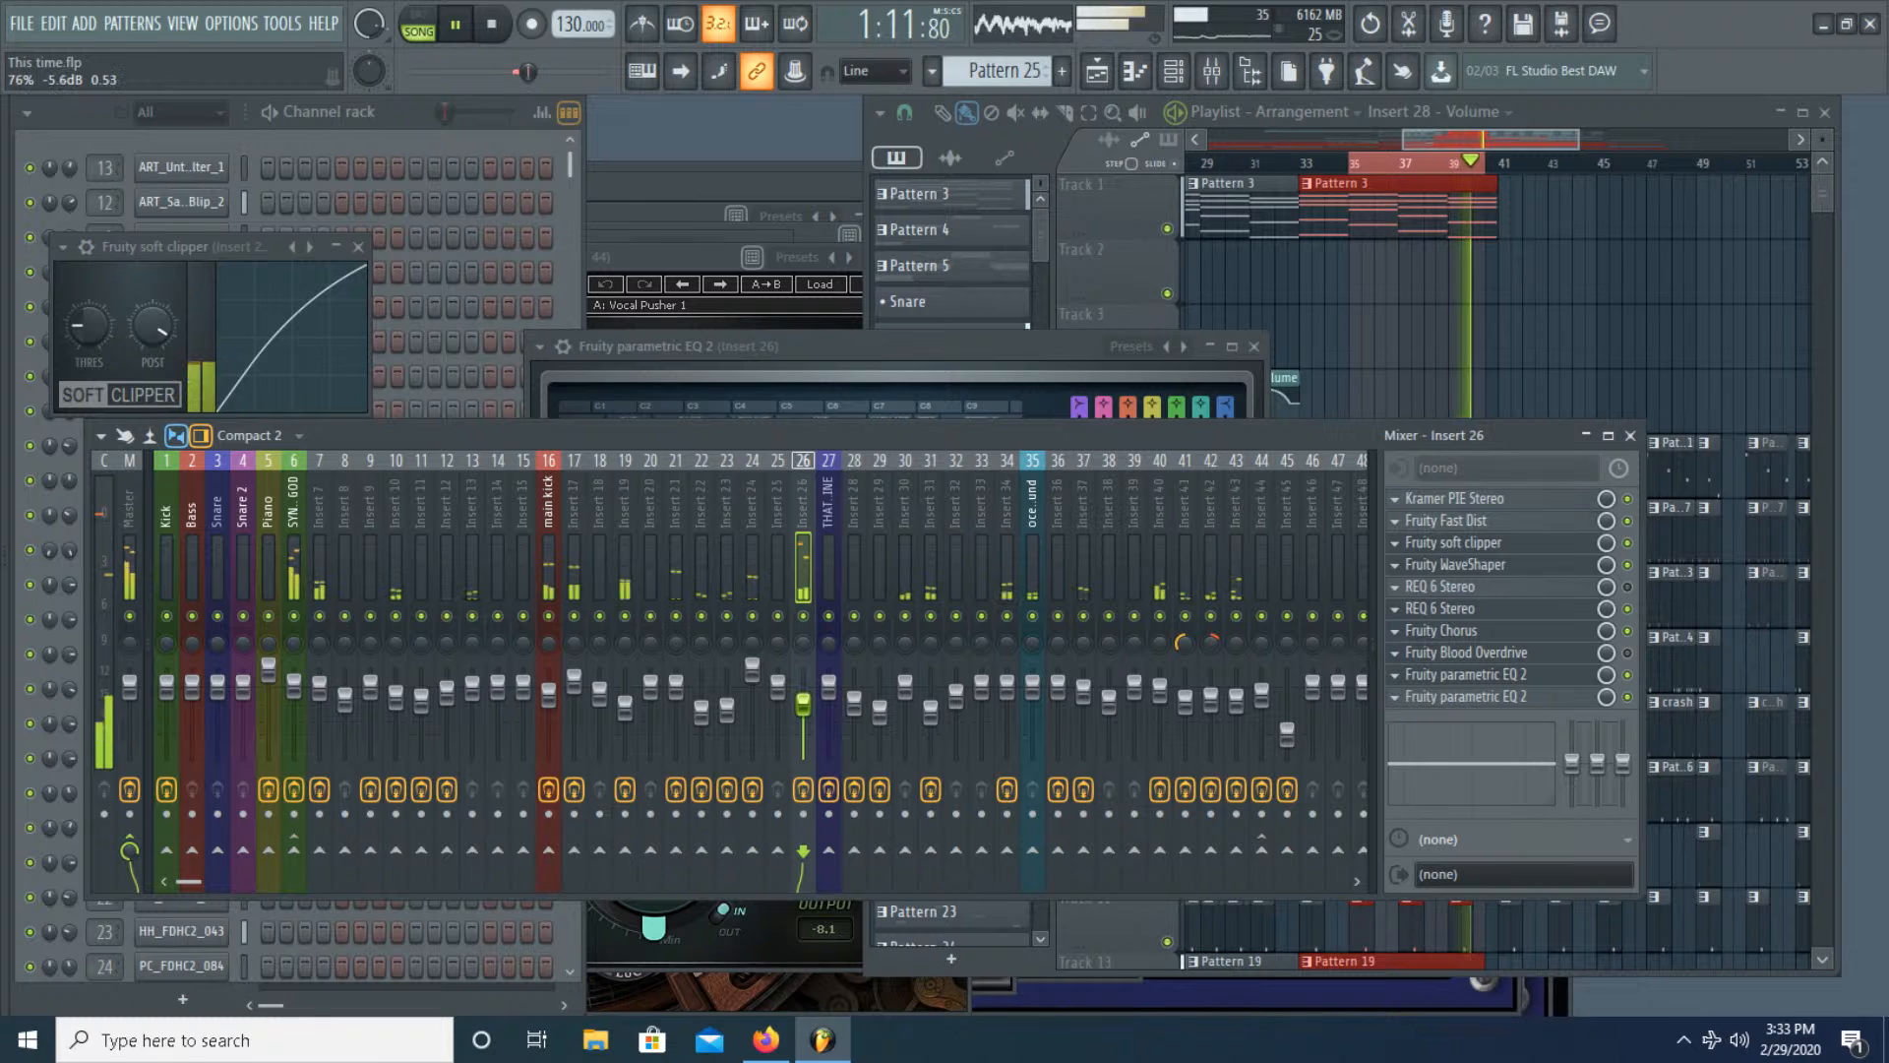
pyautogui.rightClick(803, 702)
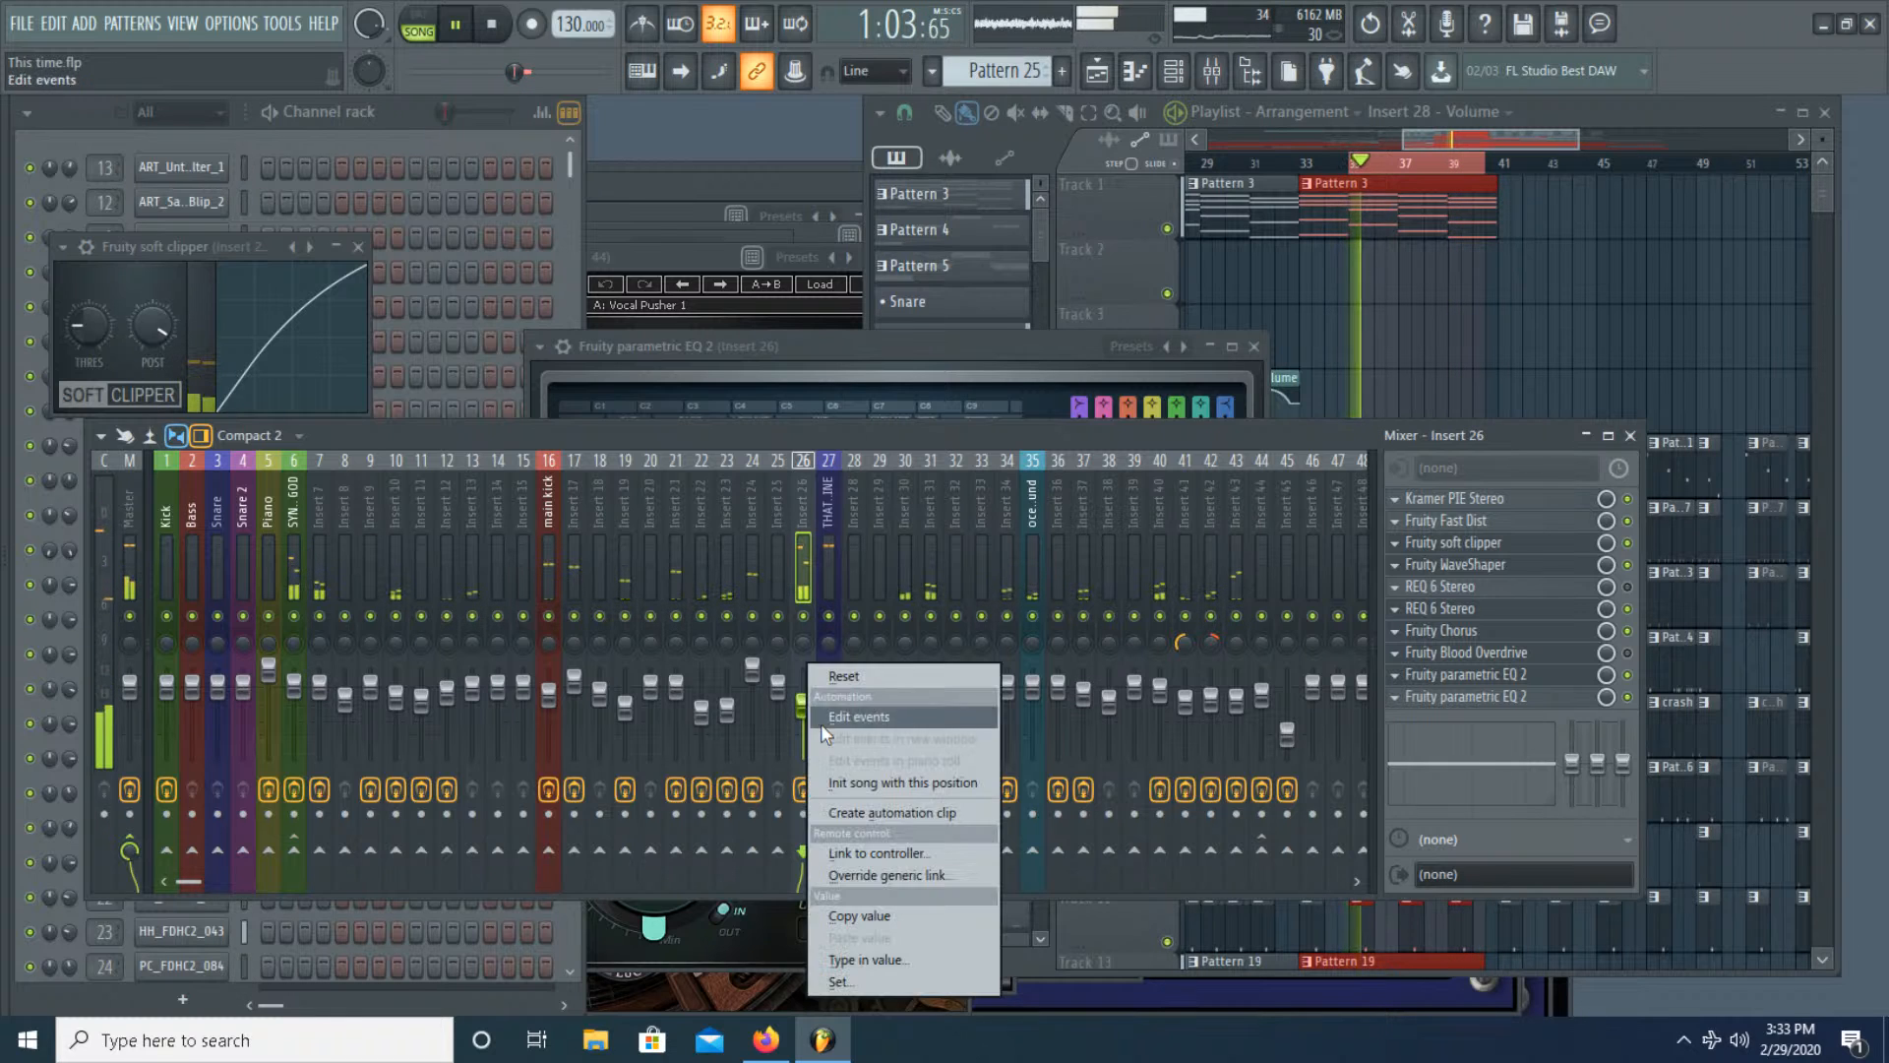
pyautogui.click(846, 782)
pyautogui.moveTo(815, 711); pyautogui.dragTo(803, 743)
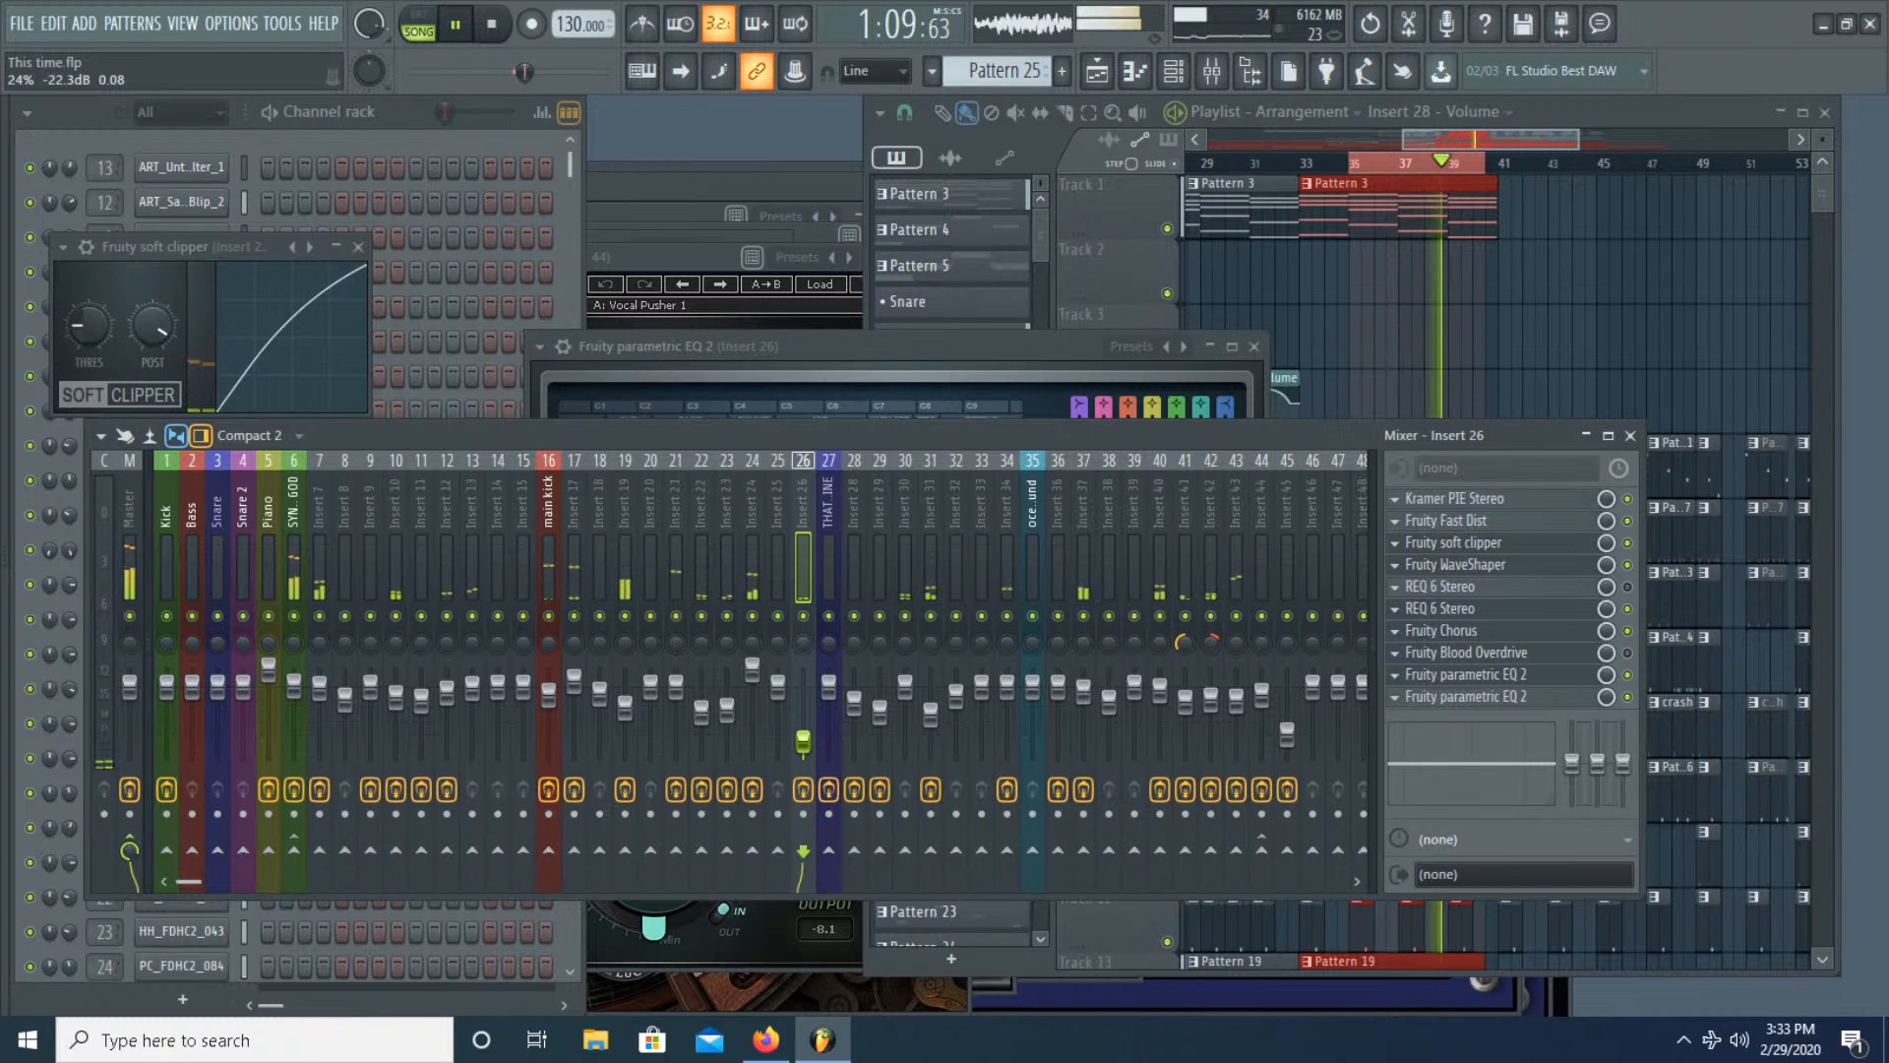
pyautogui.moveTo(803, 743); pyautogui.dragTo(803, 718)
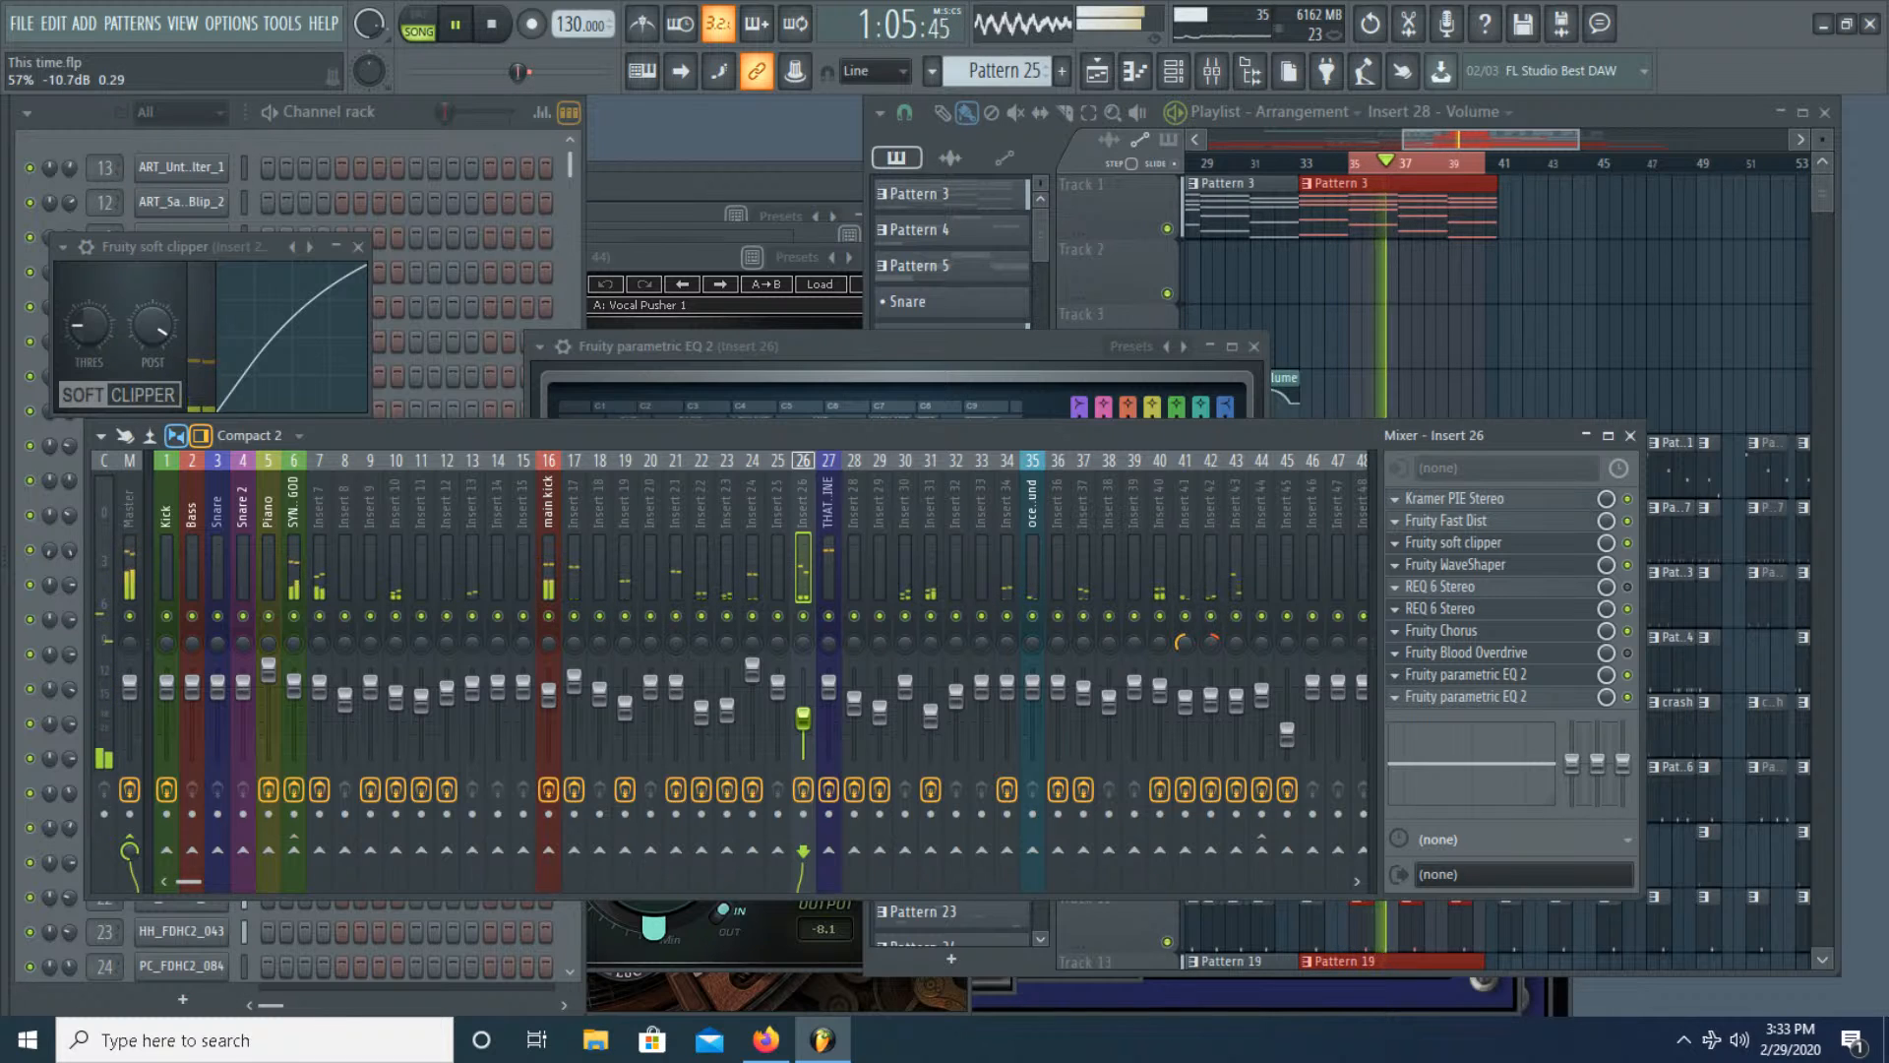
pyautogui.moveTo(803, 718); pyautogui.dragTo(803, 710)
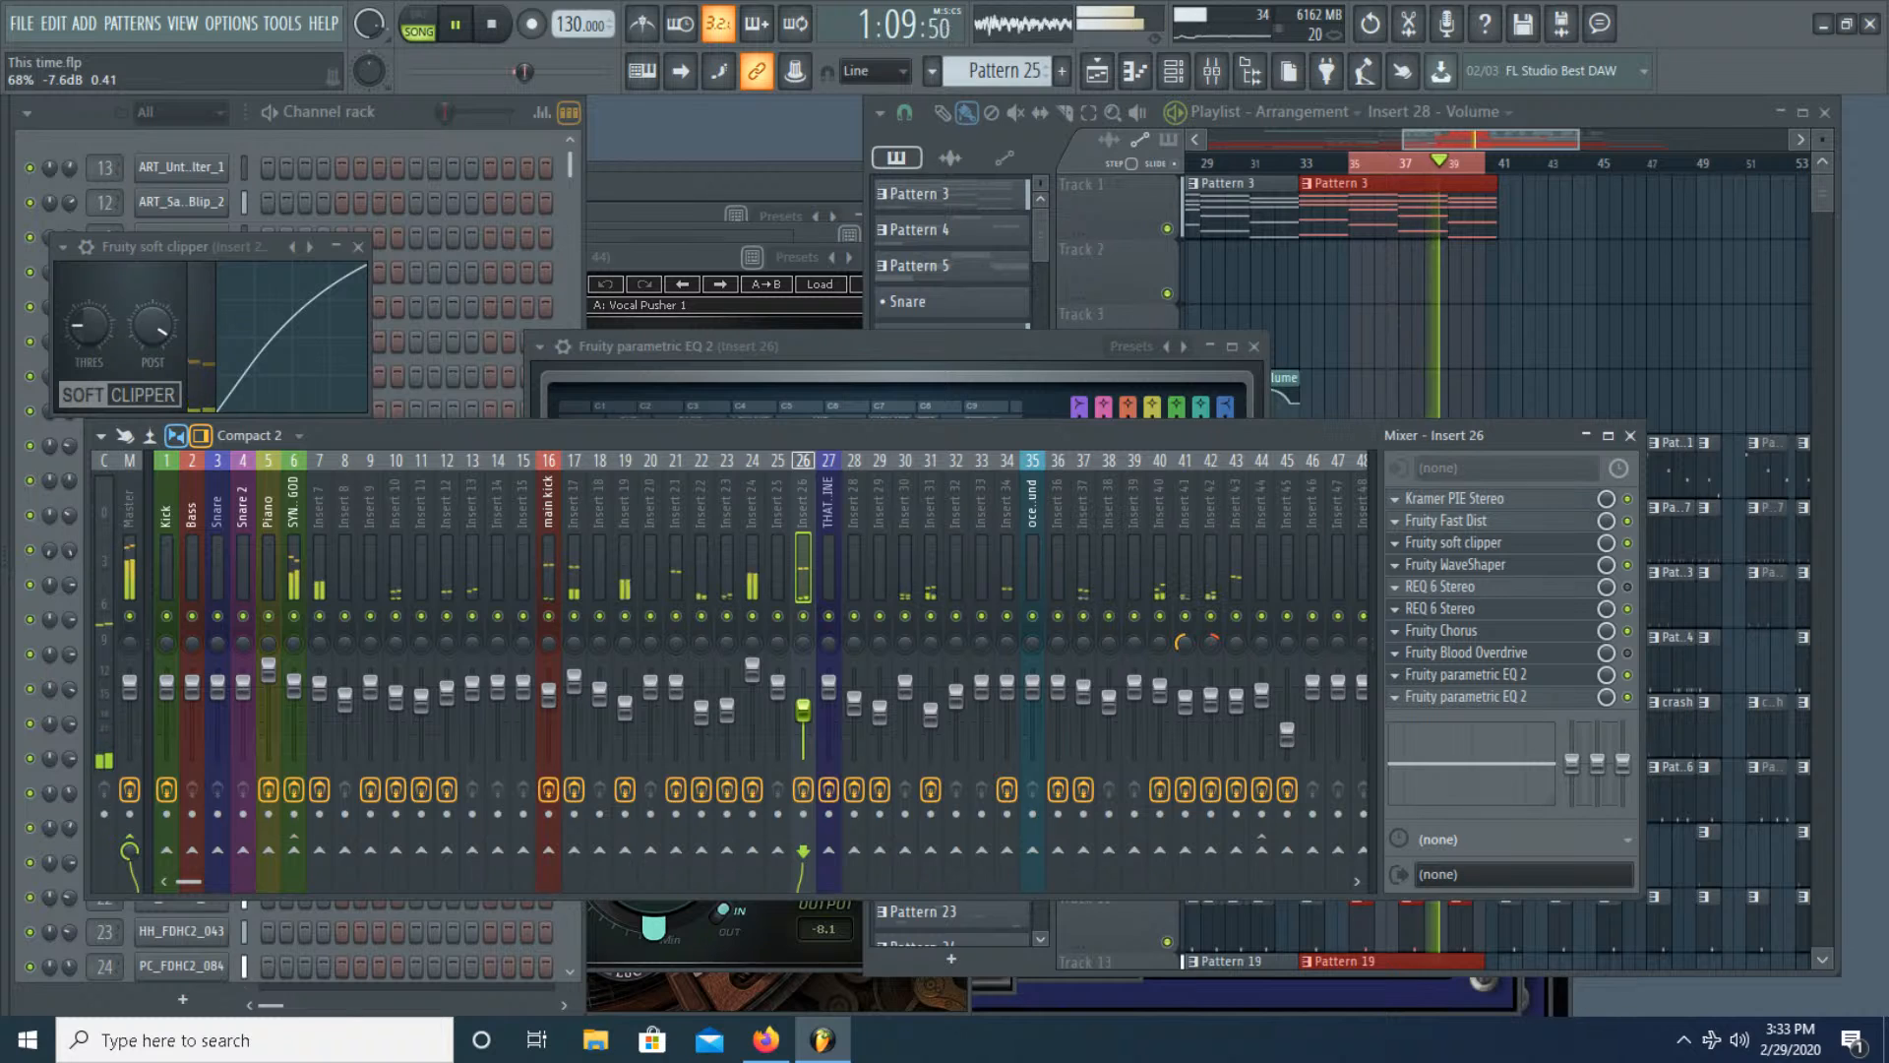
pyautogui.rightClick(803, 708)
pyautogui.click(874, 783)
pyautogui.rightClick(809, 713)
pyautogui.click(854, 783)
pyautogui.rightClick(817, 725)
pyautogui.click(853, 783)
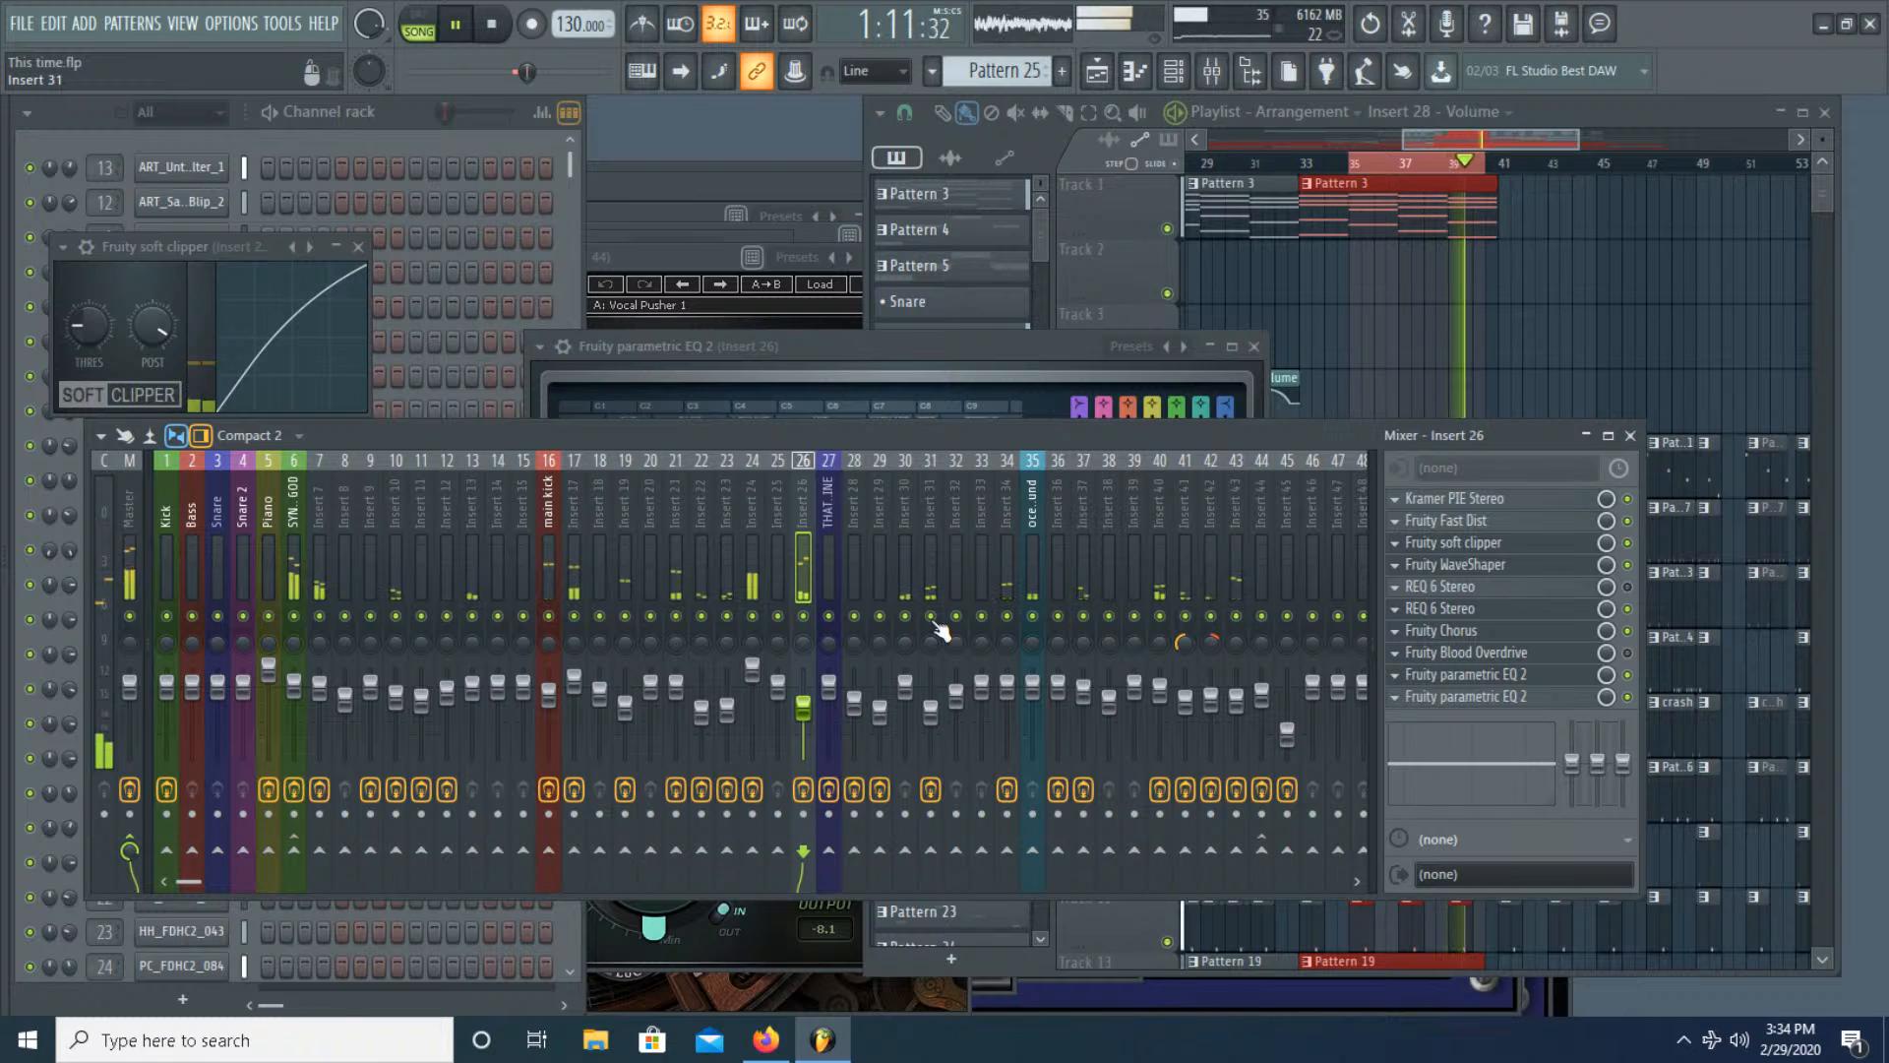
# Step: Select mixer track Insert 31 and open its Kramer Tape Stereo and REQ 6 Stereo effects
pyautogui.click(937, 587)
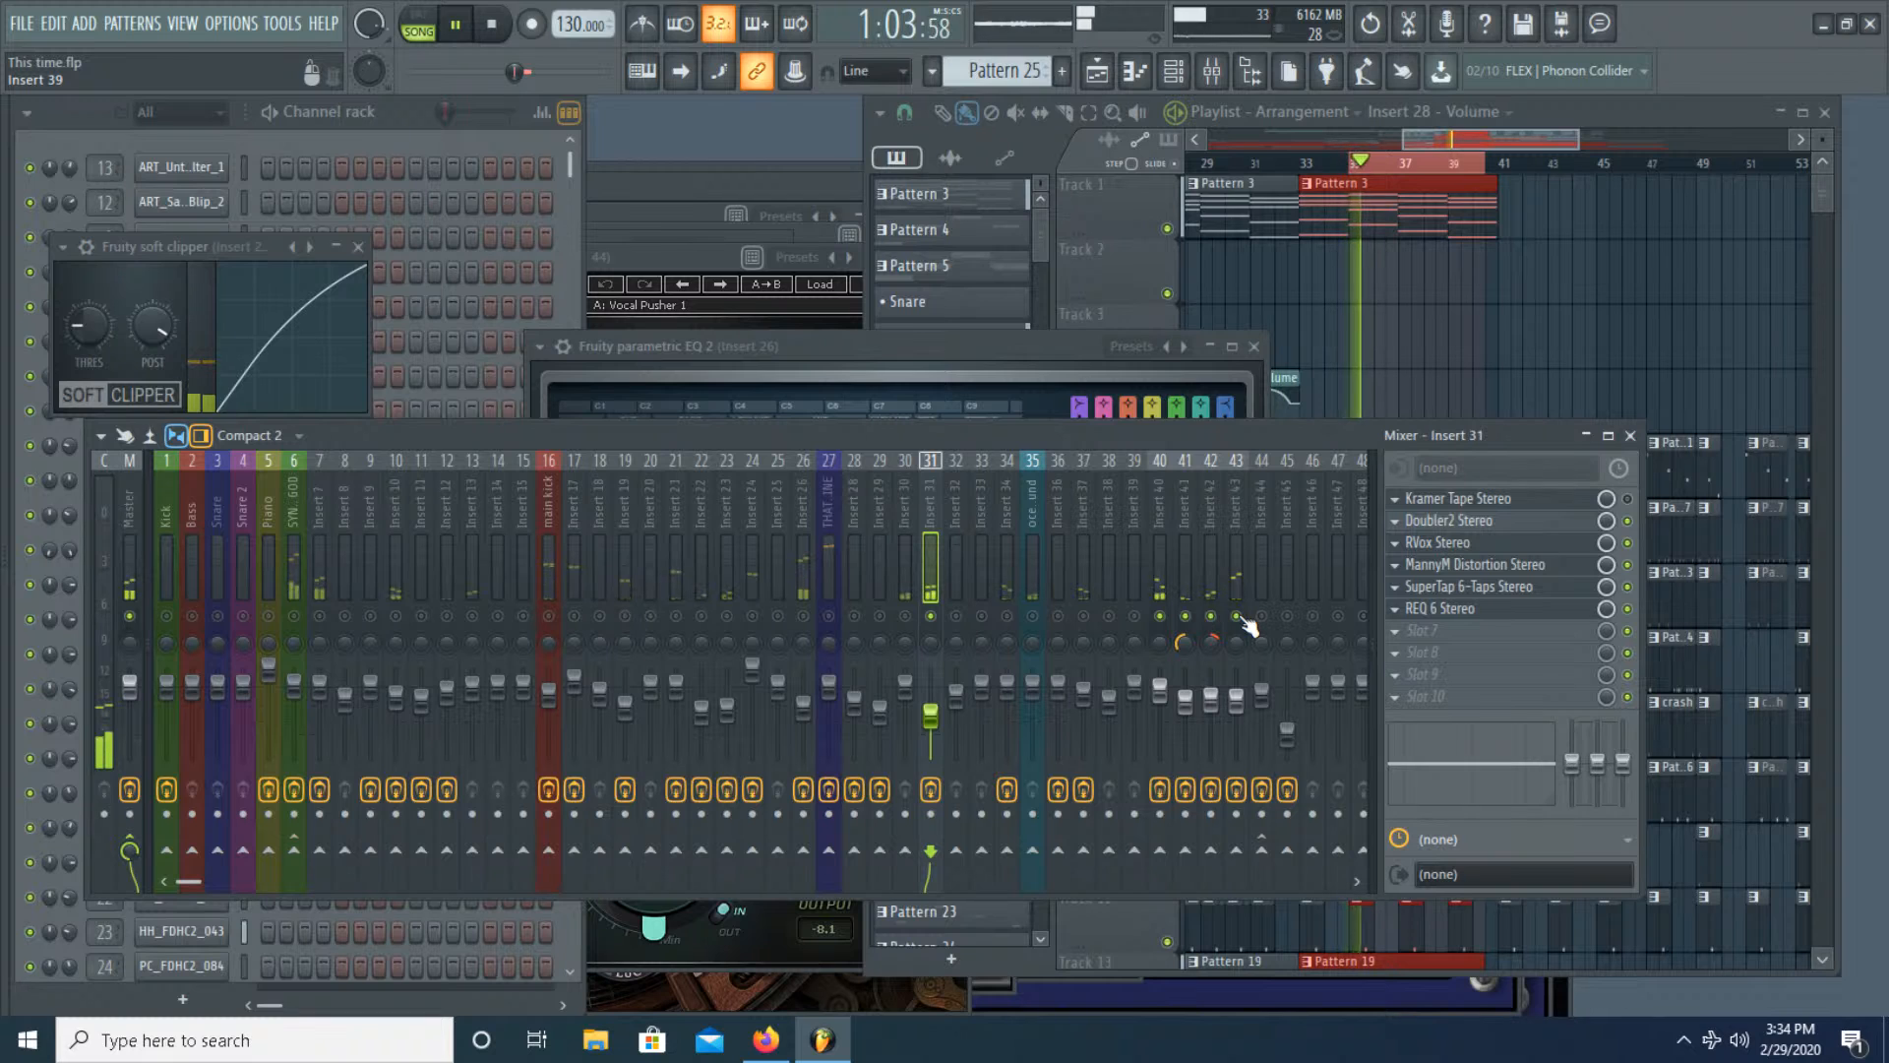
pyautogui.click(959, 592)
pyautogui.click(932, 594)
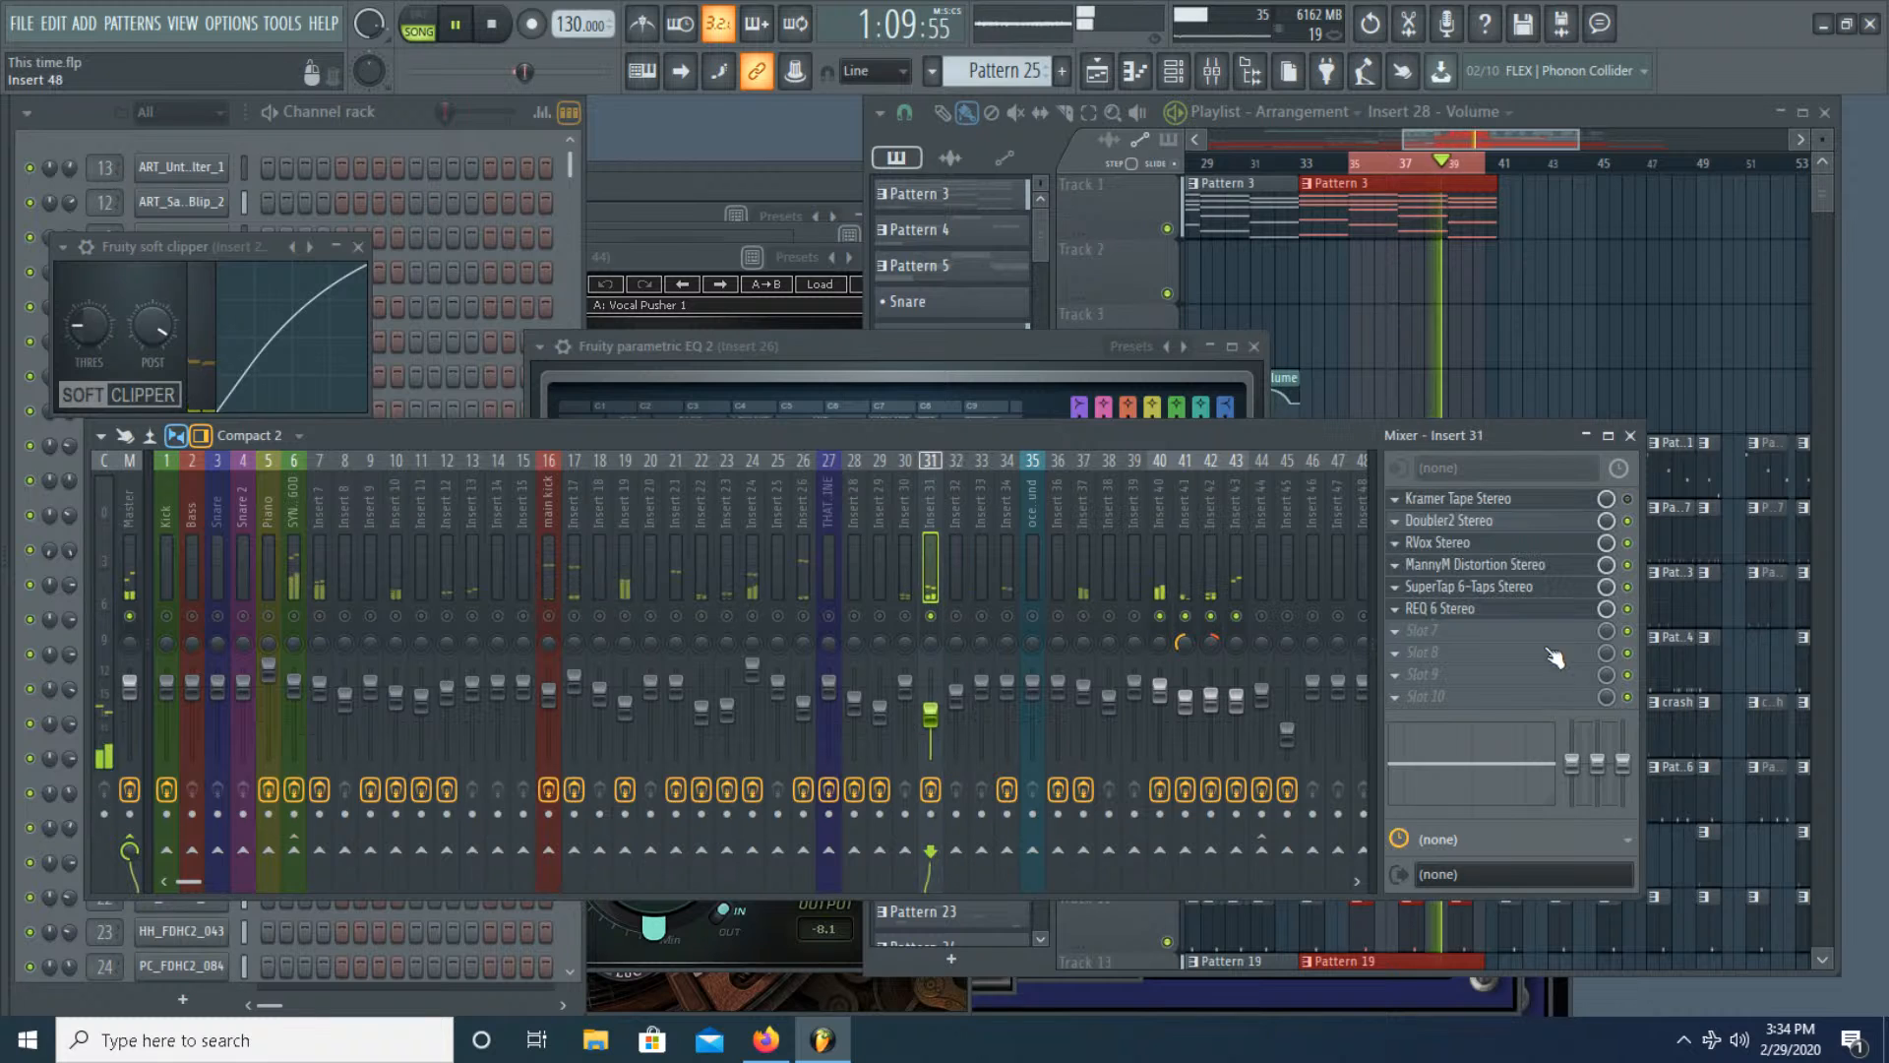
pyautogui.click(1485, 500)
pyautogui.click(1492, 616)
# Step: In REQ 6 Stereo, set the band 1 low cut to 364 Hz, a band 6 high cut to 6489 Hz and the output gain to 1.1 dB
pyautogui.moveTo(363, 502); pyautogui.dragTo(391, 503)
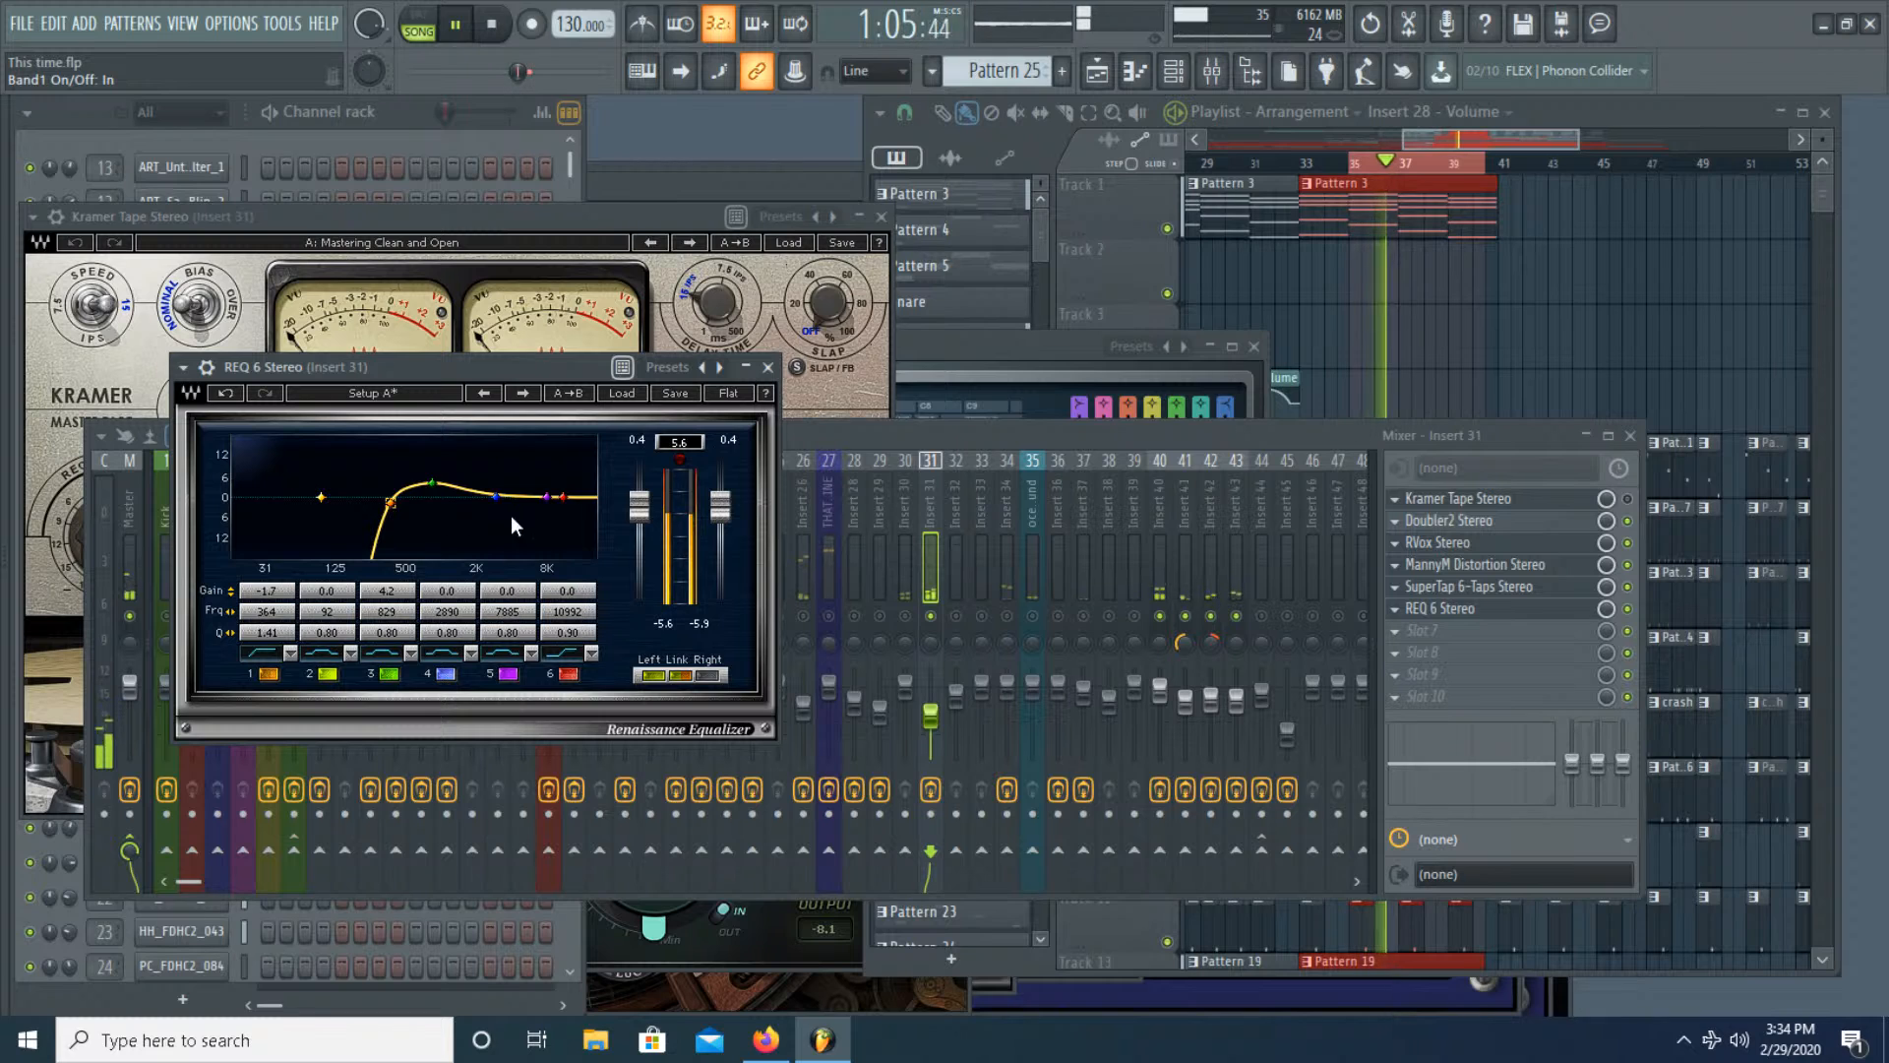
pyautogui.click(564, 654)
pyautogui.moveTo(563, 498); pyautogui.dragTo(536, 504)
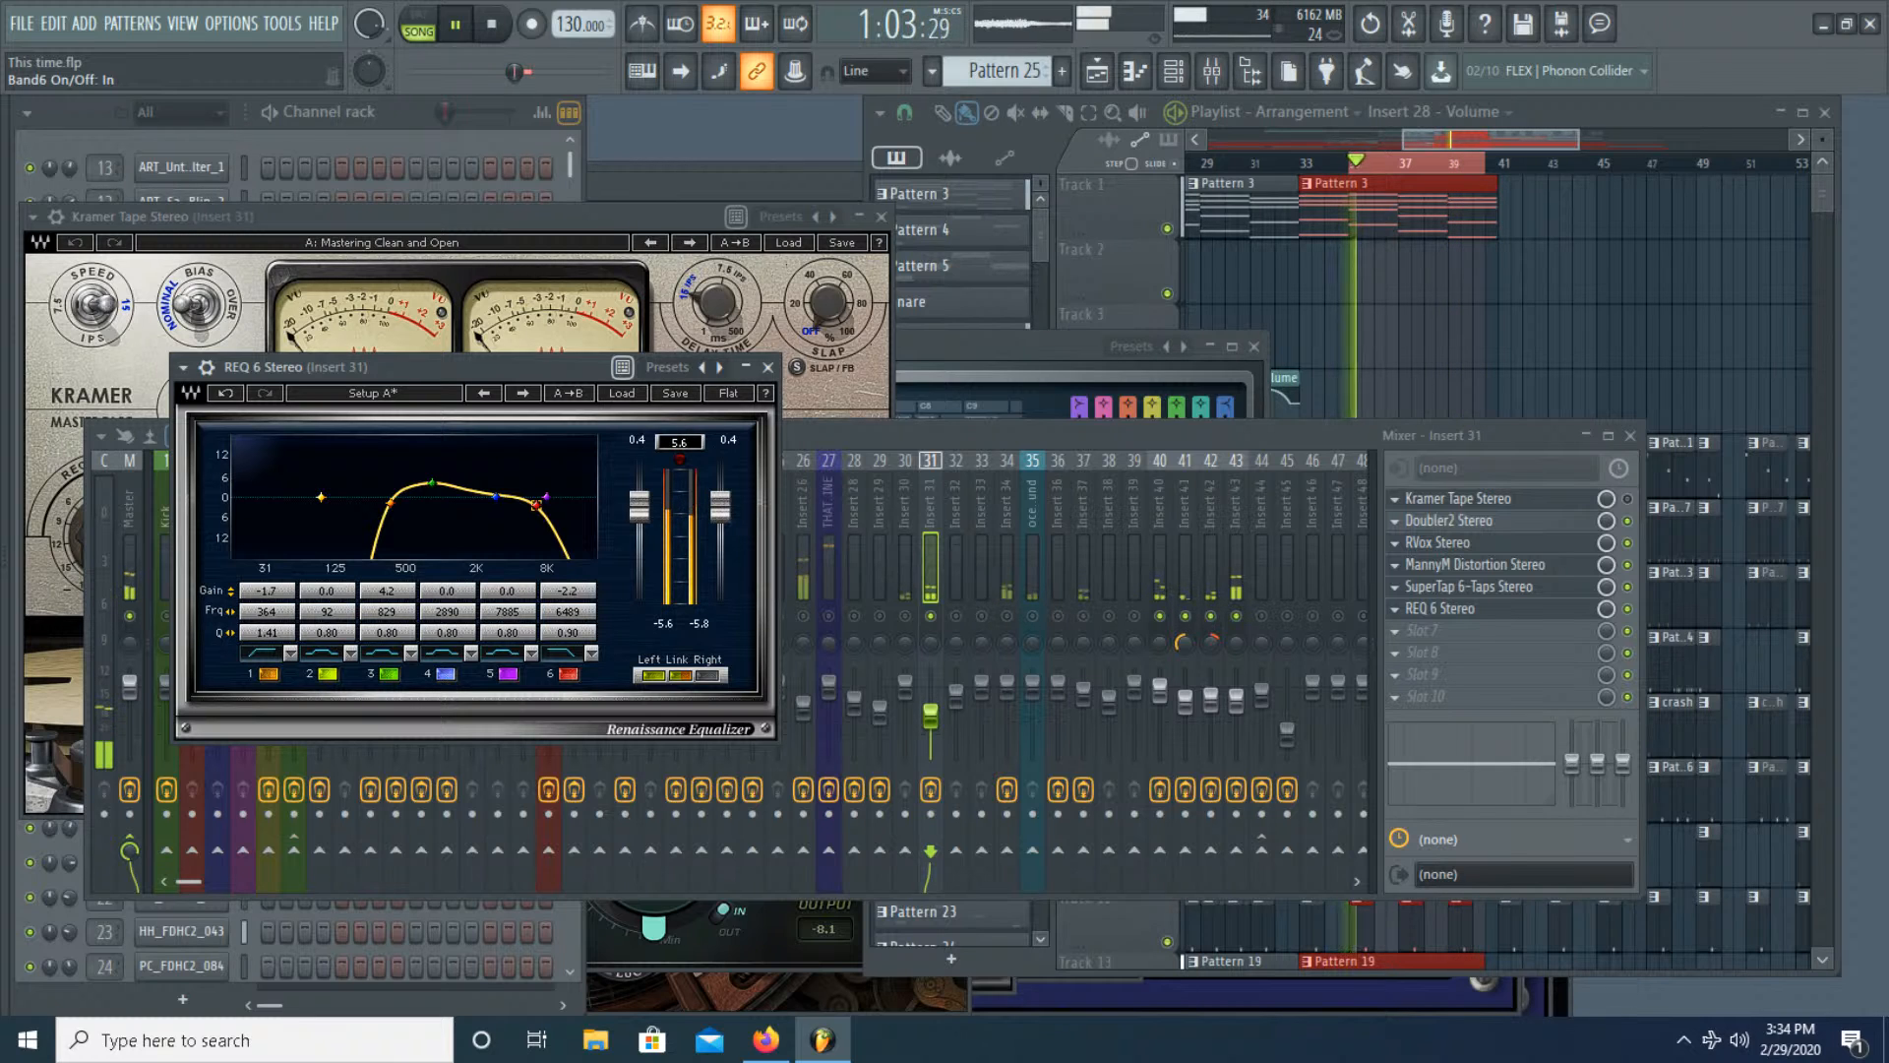
pyautogui.moveTo(633, 513); pyautogui.dragTo(640, 509)
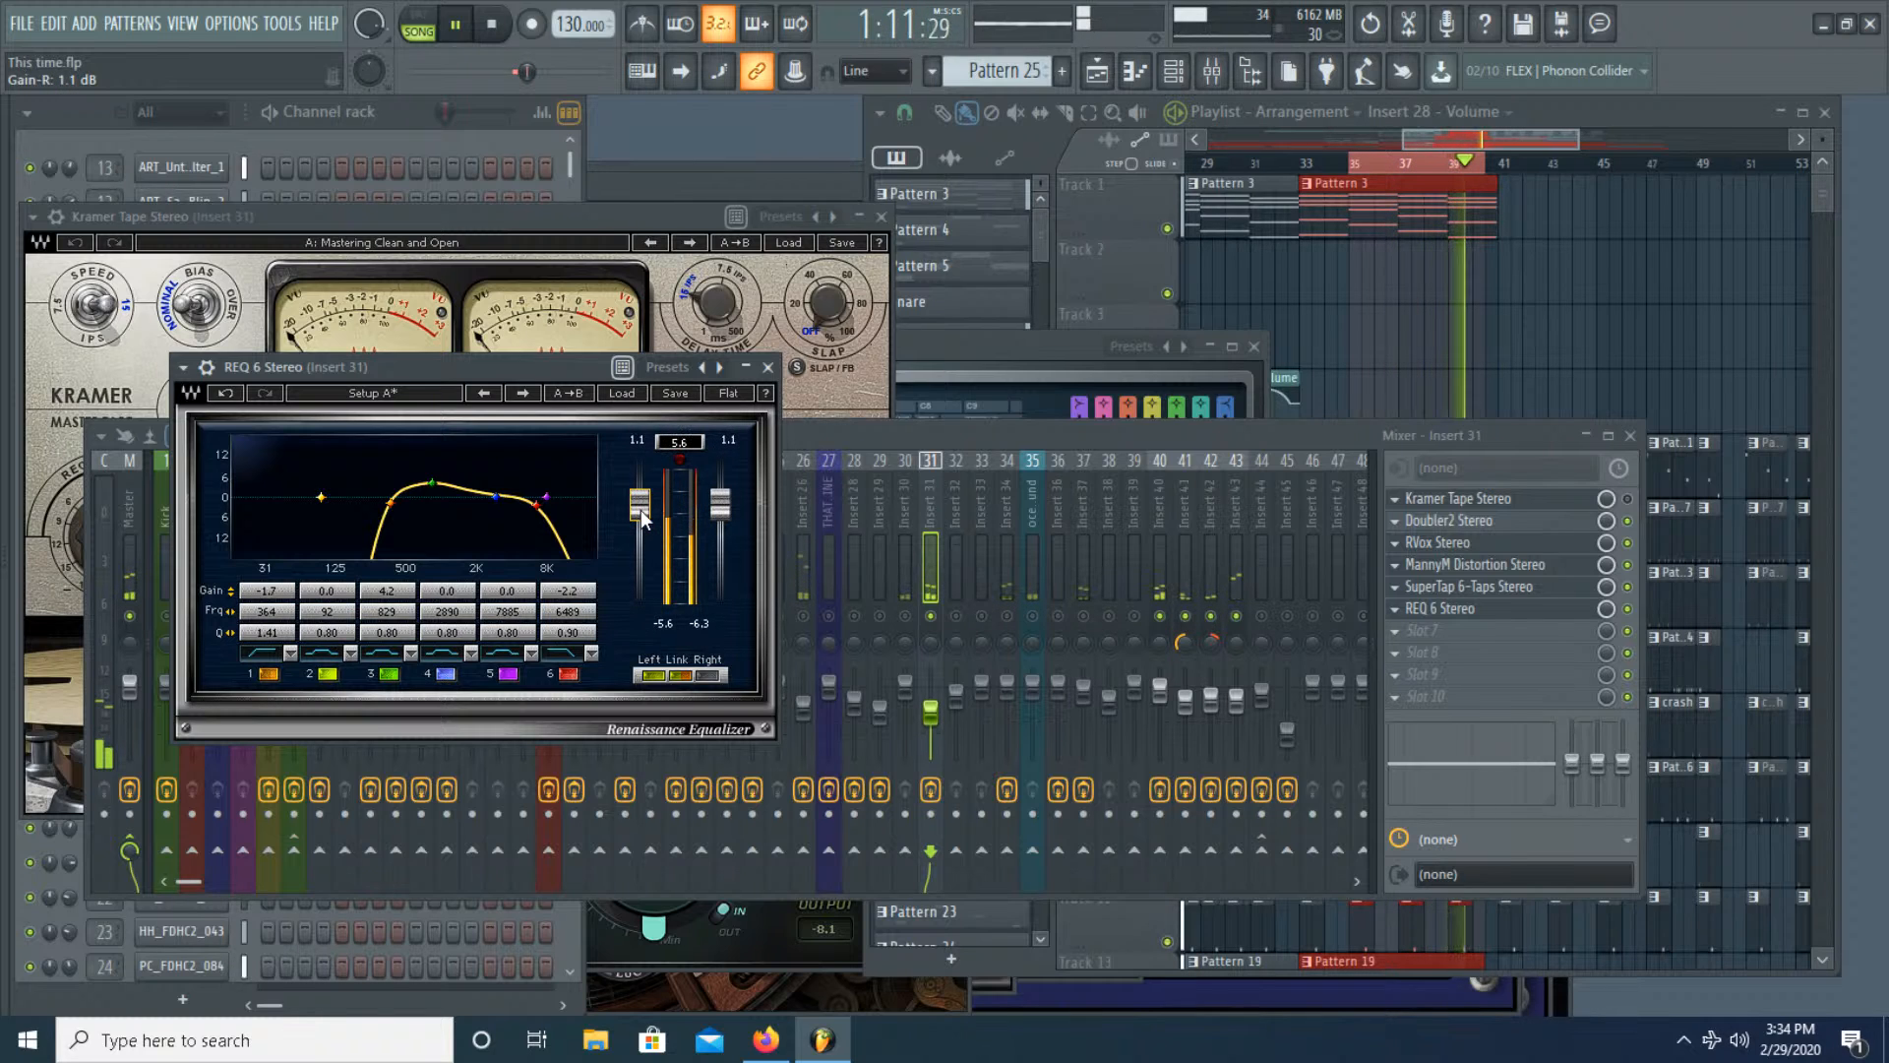
pyautogui.click(767, 367)
pyautogui.press('space')
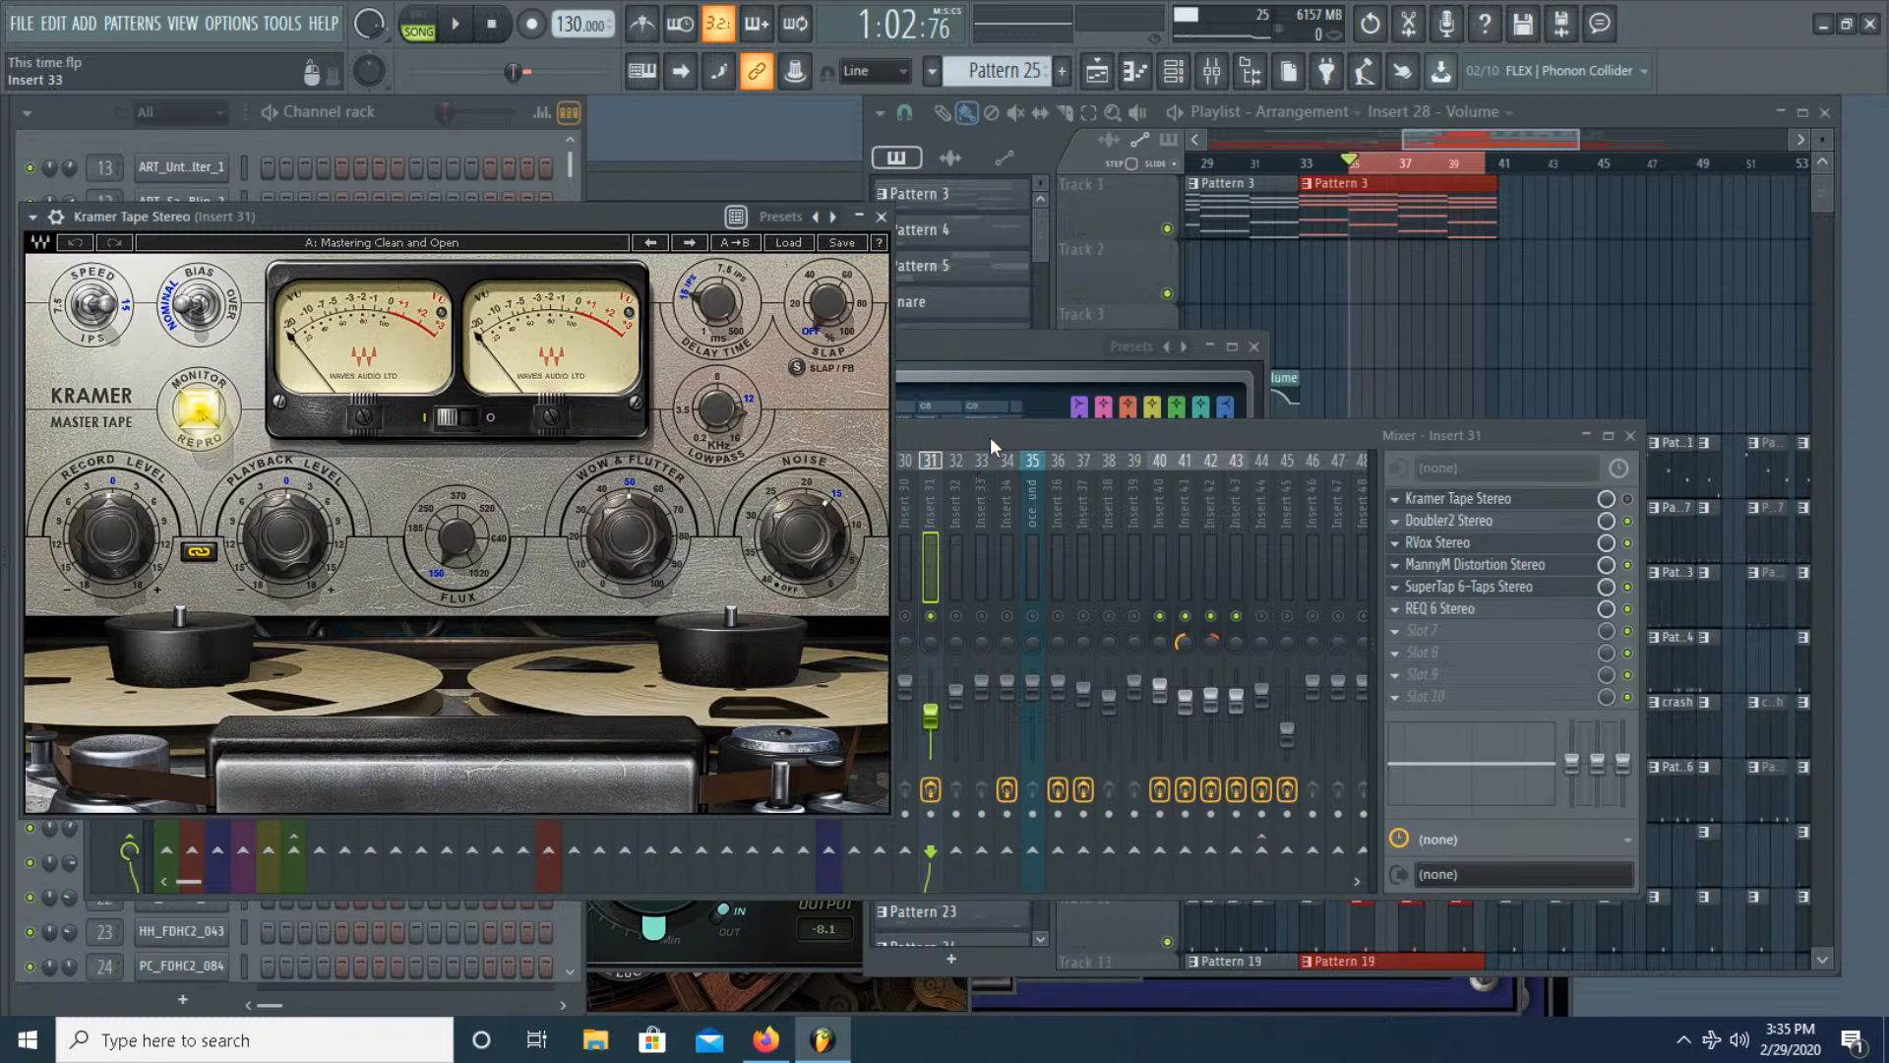
# Step: Replay the looped section with the mixer in front and unsolo Insert 31 to hear all tracks together
pyautogui.click(1029, 432)
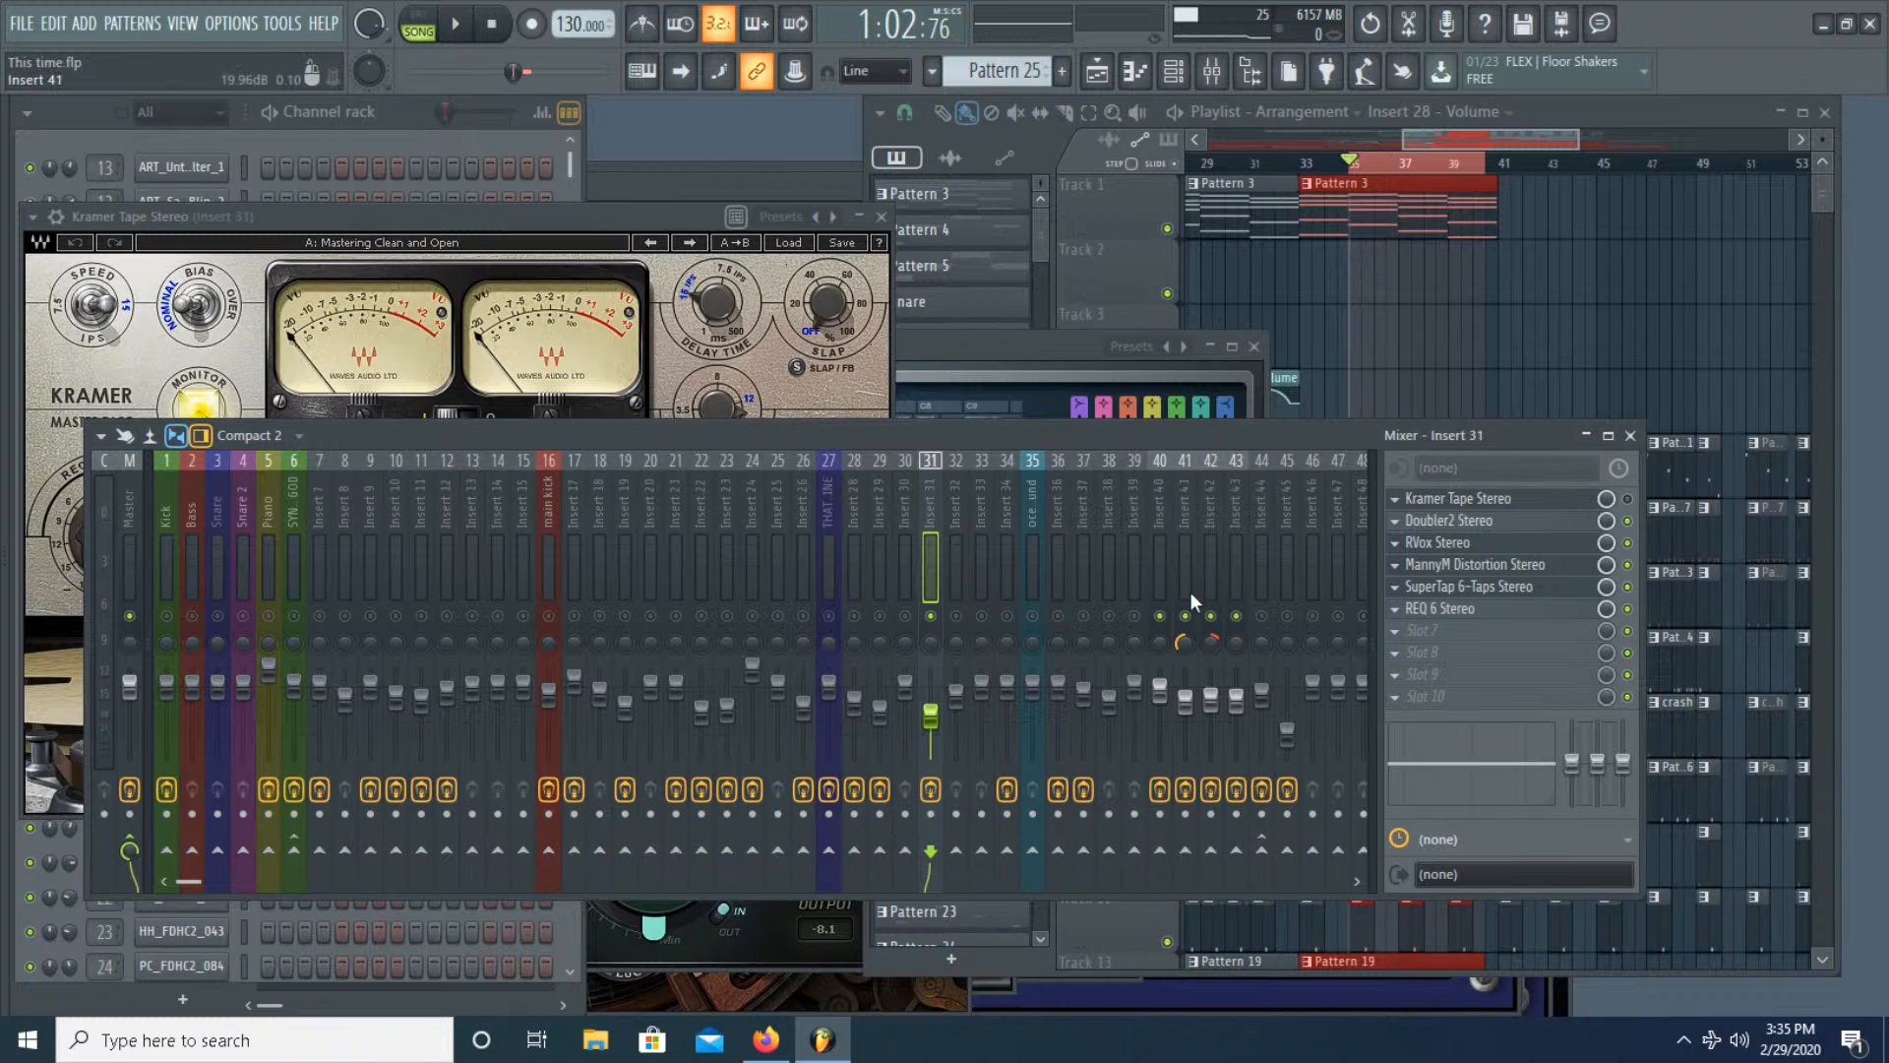
pyautogui.press('space')
pyautogui.press('space')
pyautogui.press('space')
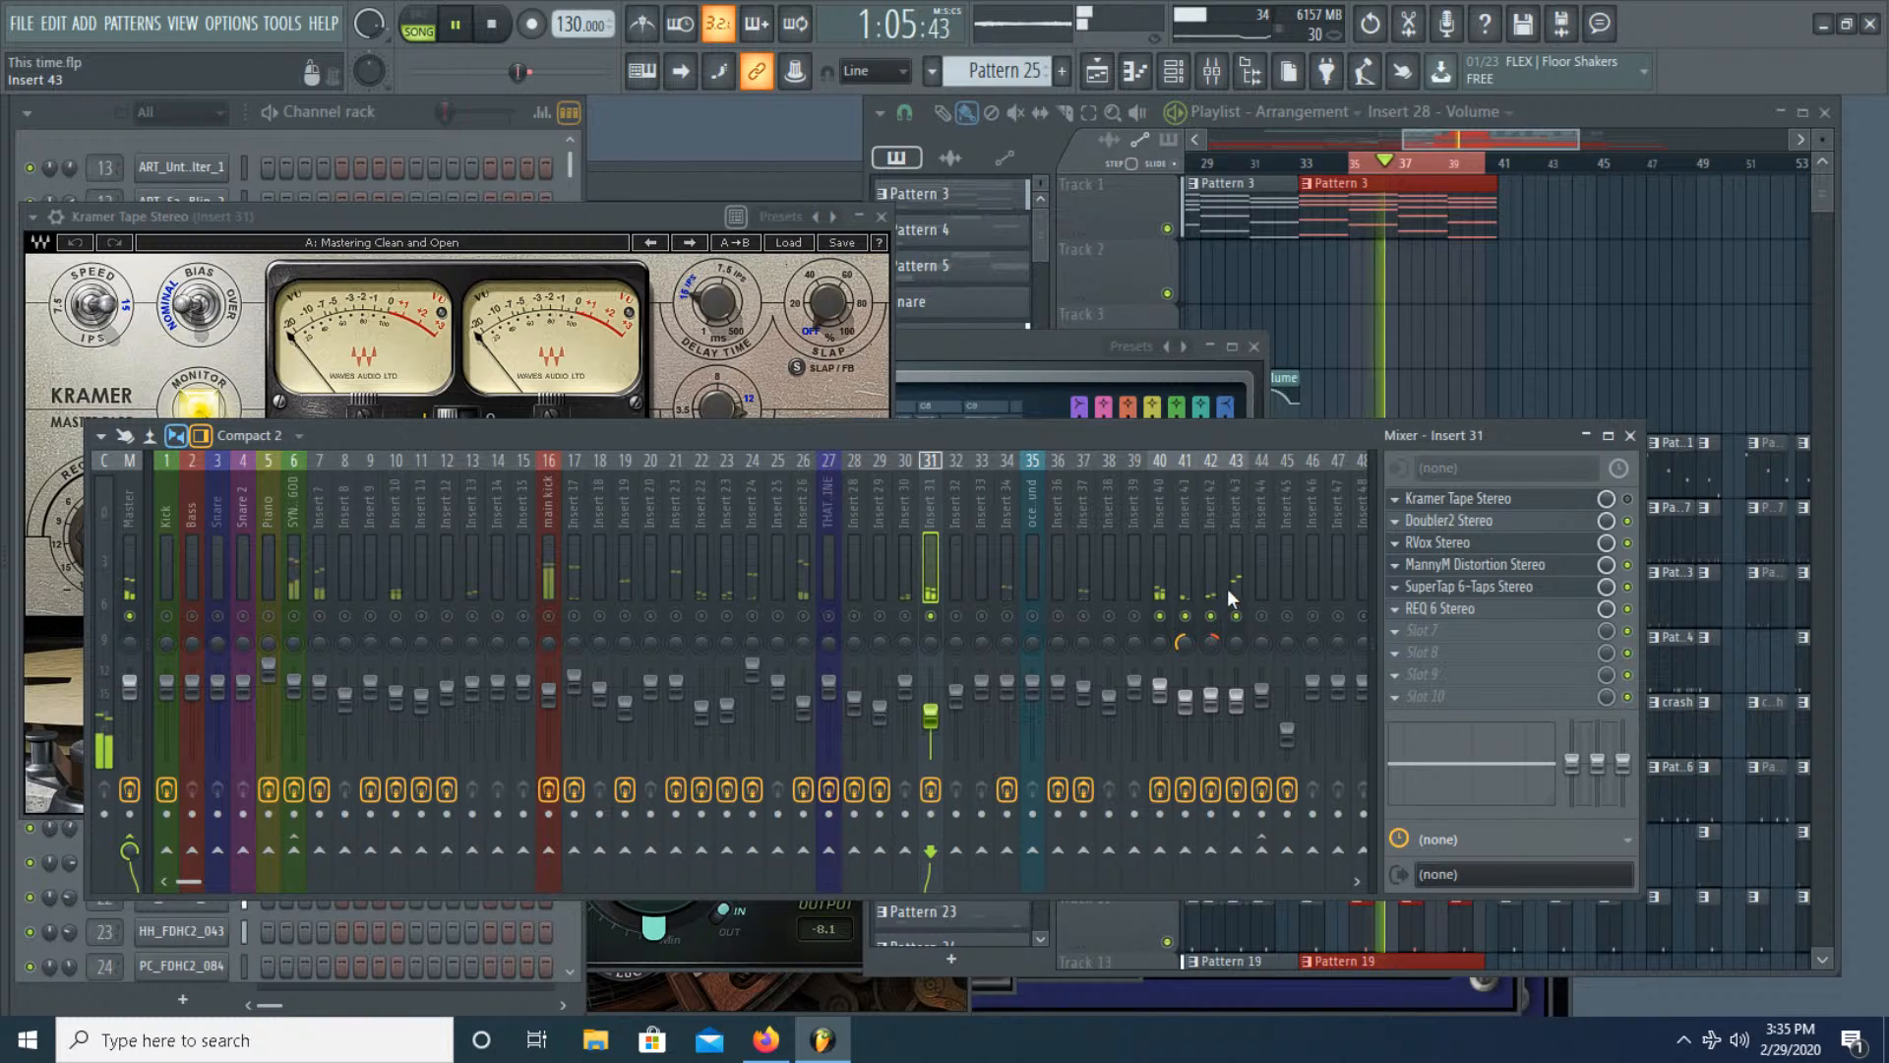
pyautogui.rightClick(907, 617)
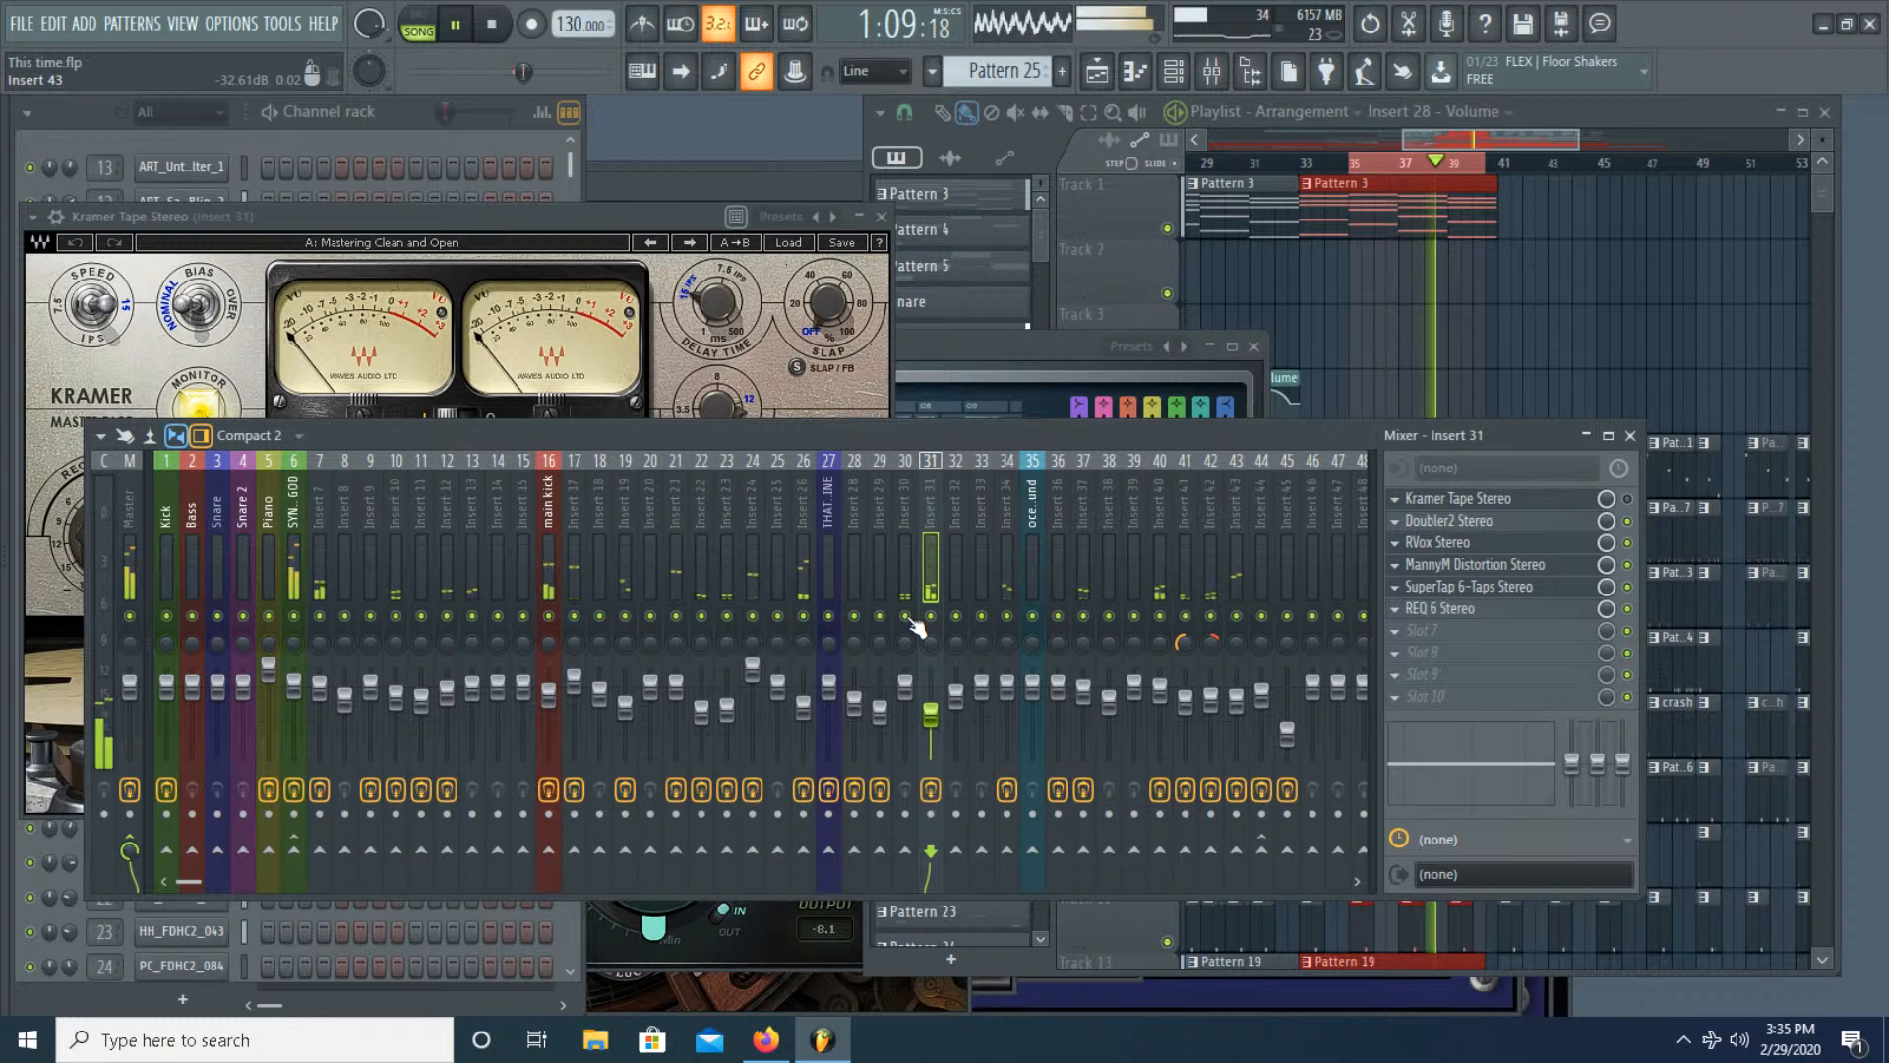
# Step: Examine the higher-numbered mixer tracks and playlist tracks 10 to 41 around the looped section while the song plays
pyautogui.click(1120, 572)
pyautogui.scroll(-4, 1122, 575)
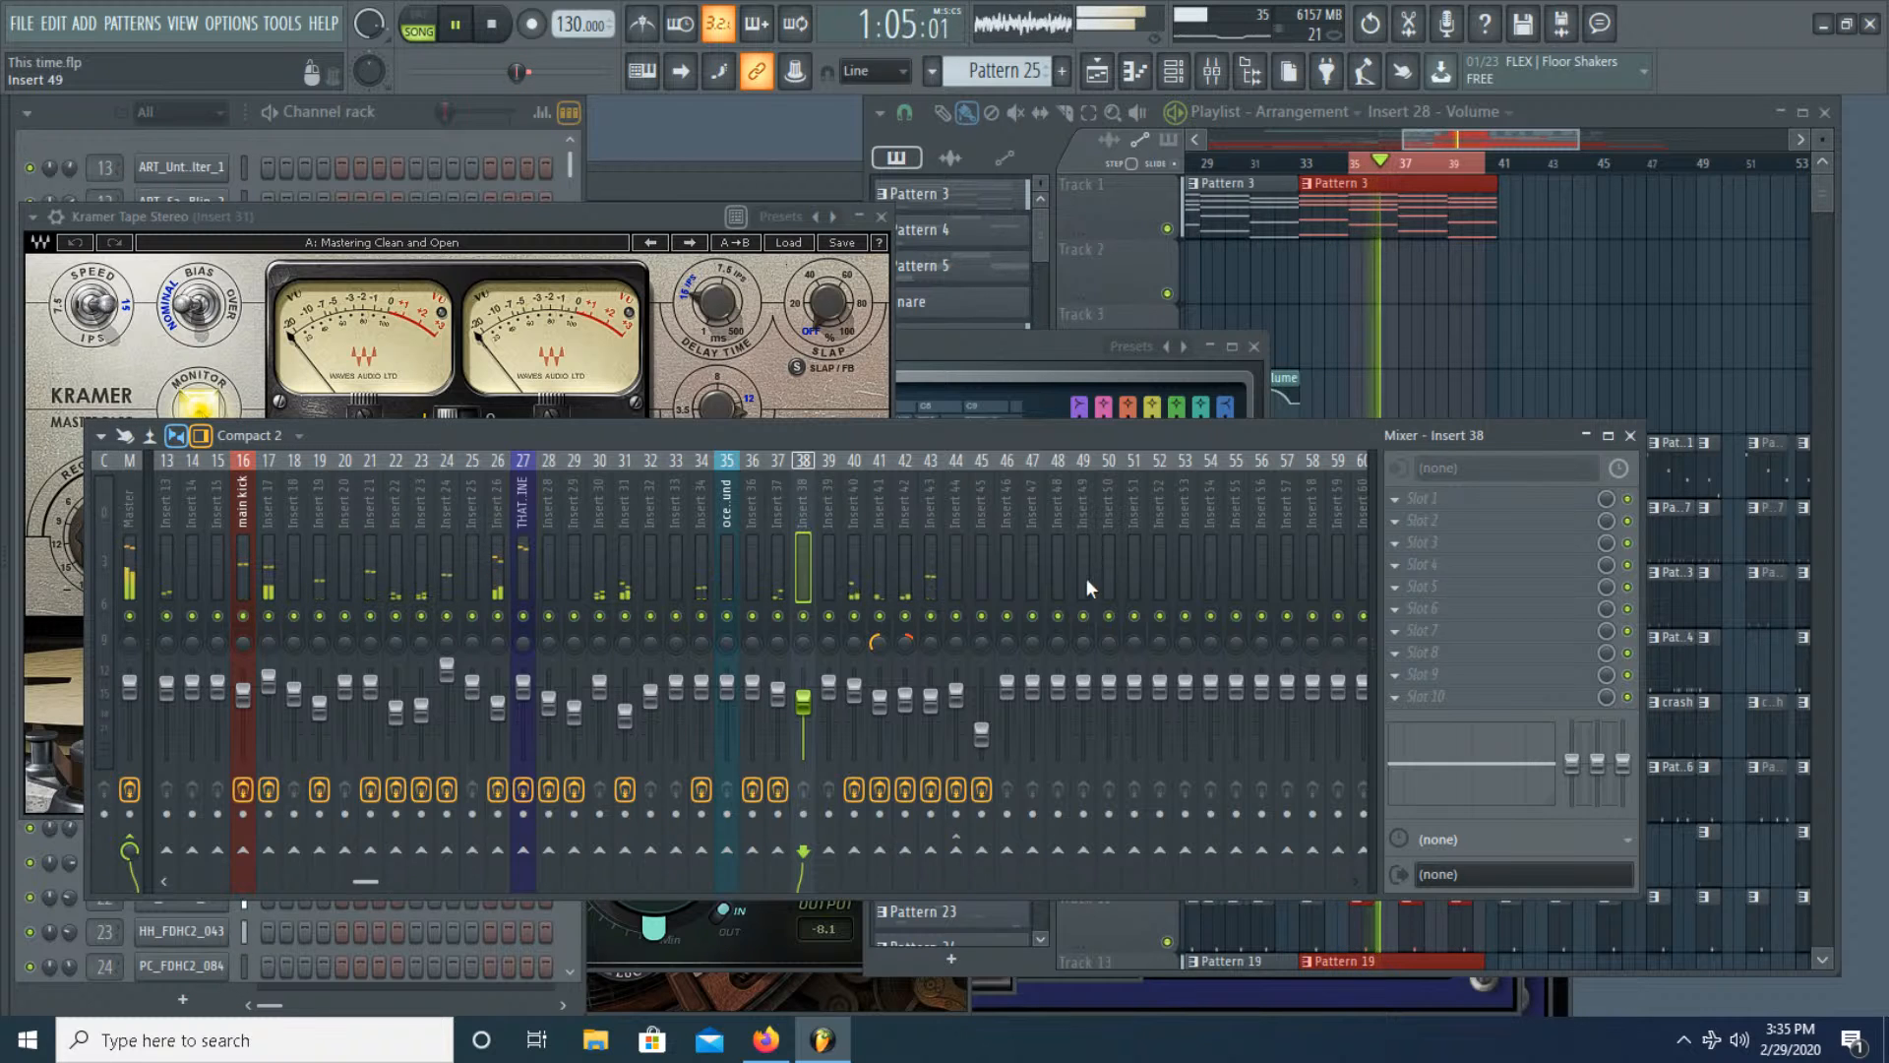
pyautogui.rightClick(1510, 270)
pyautogui.scroll(-12, 1469, 622)
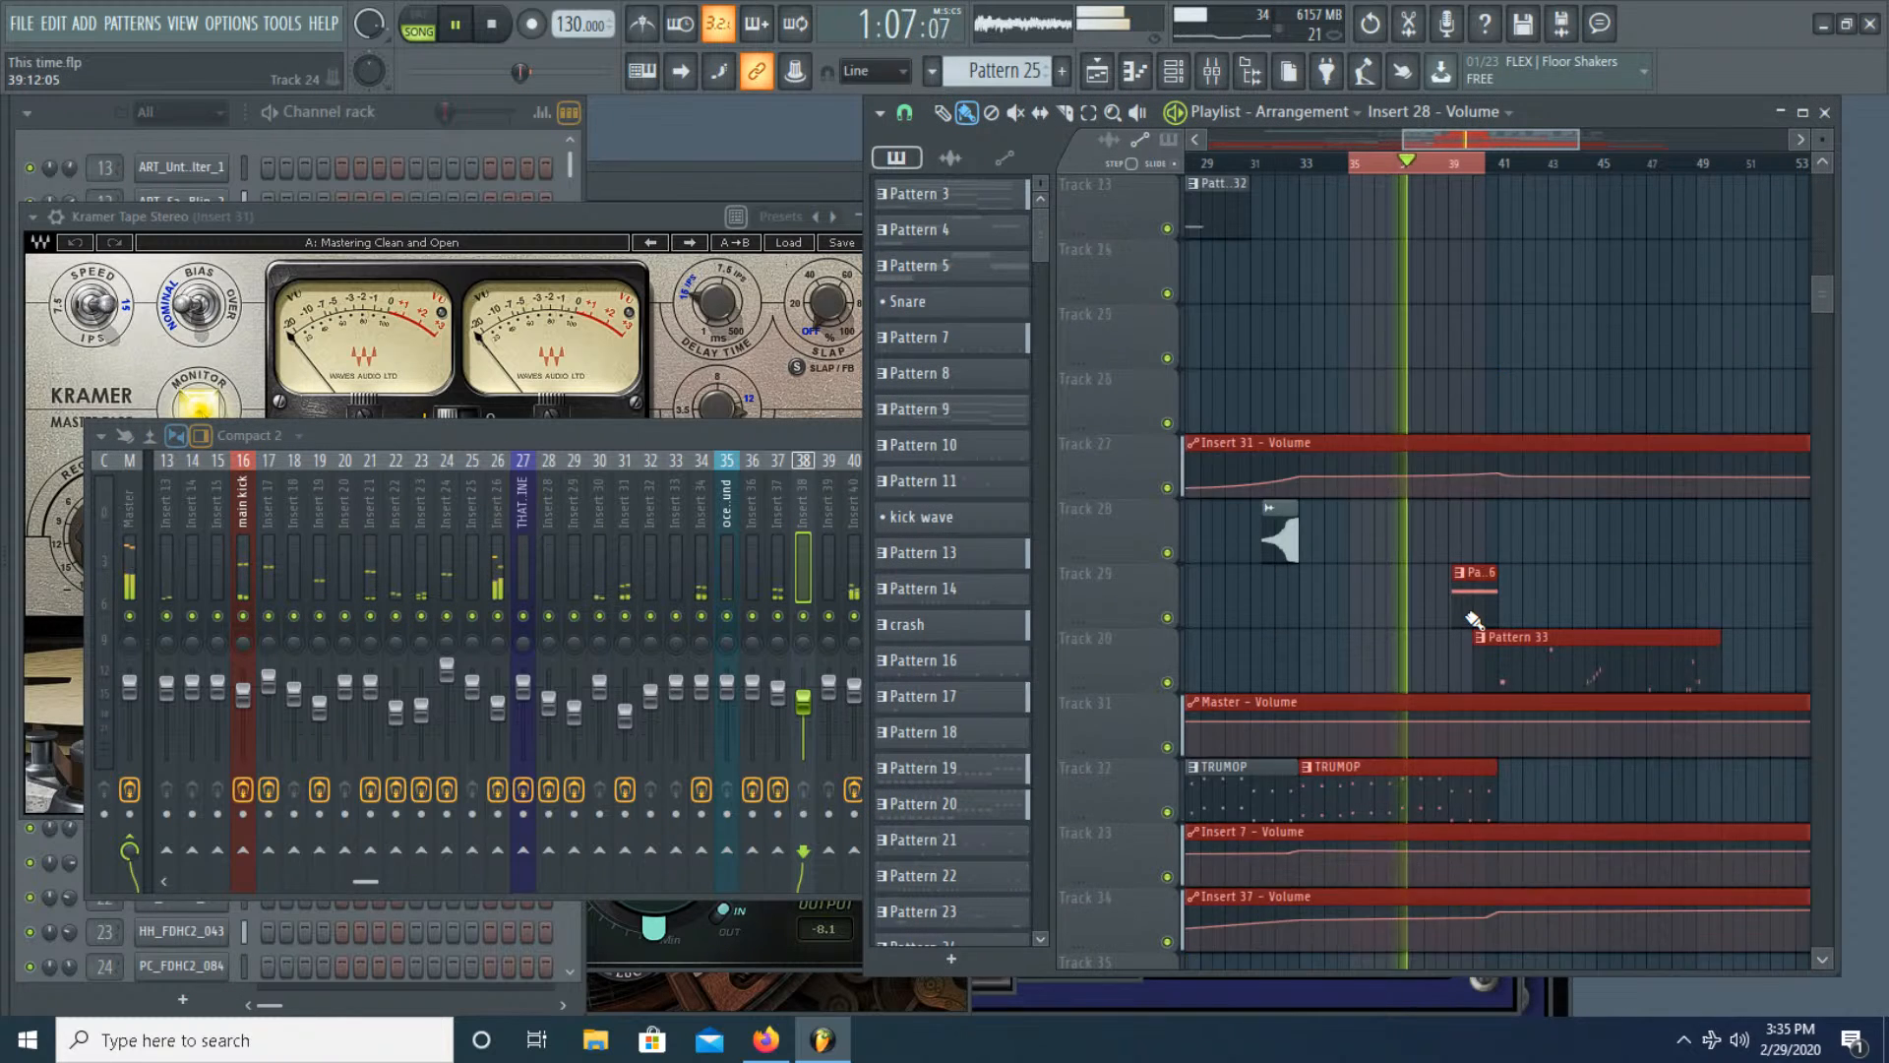
pyautogui.scroll(-2, 1471, 622)
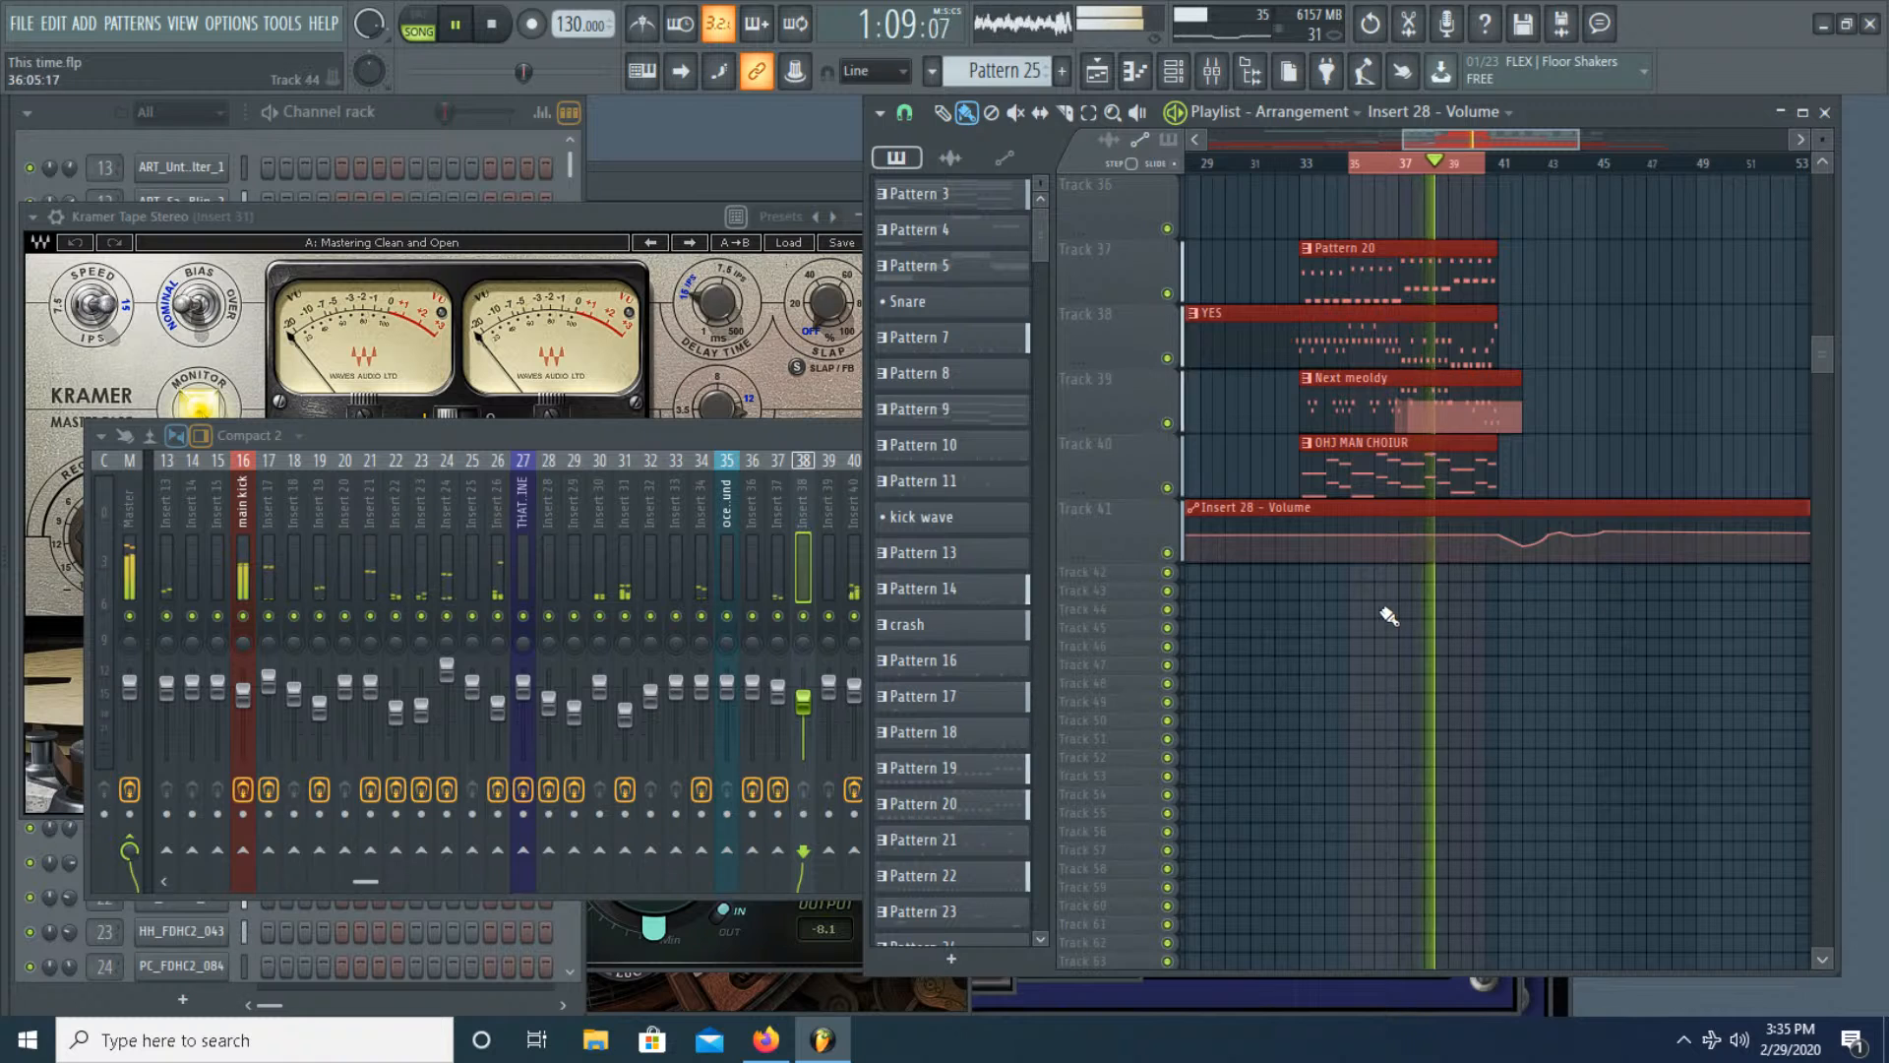
pyautogui.scroll(3, 1417, 620)
pyautogui.scroll(-6, 1377, 615)
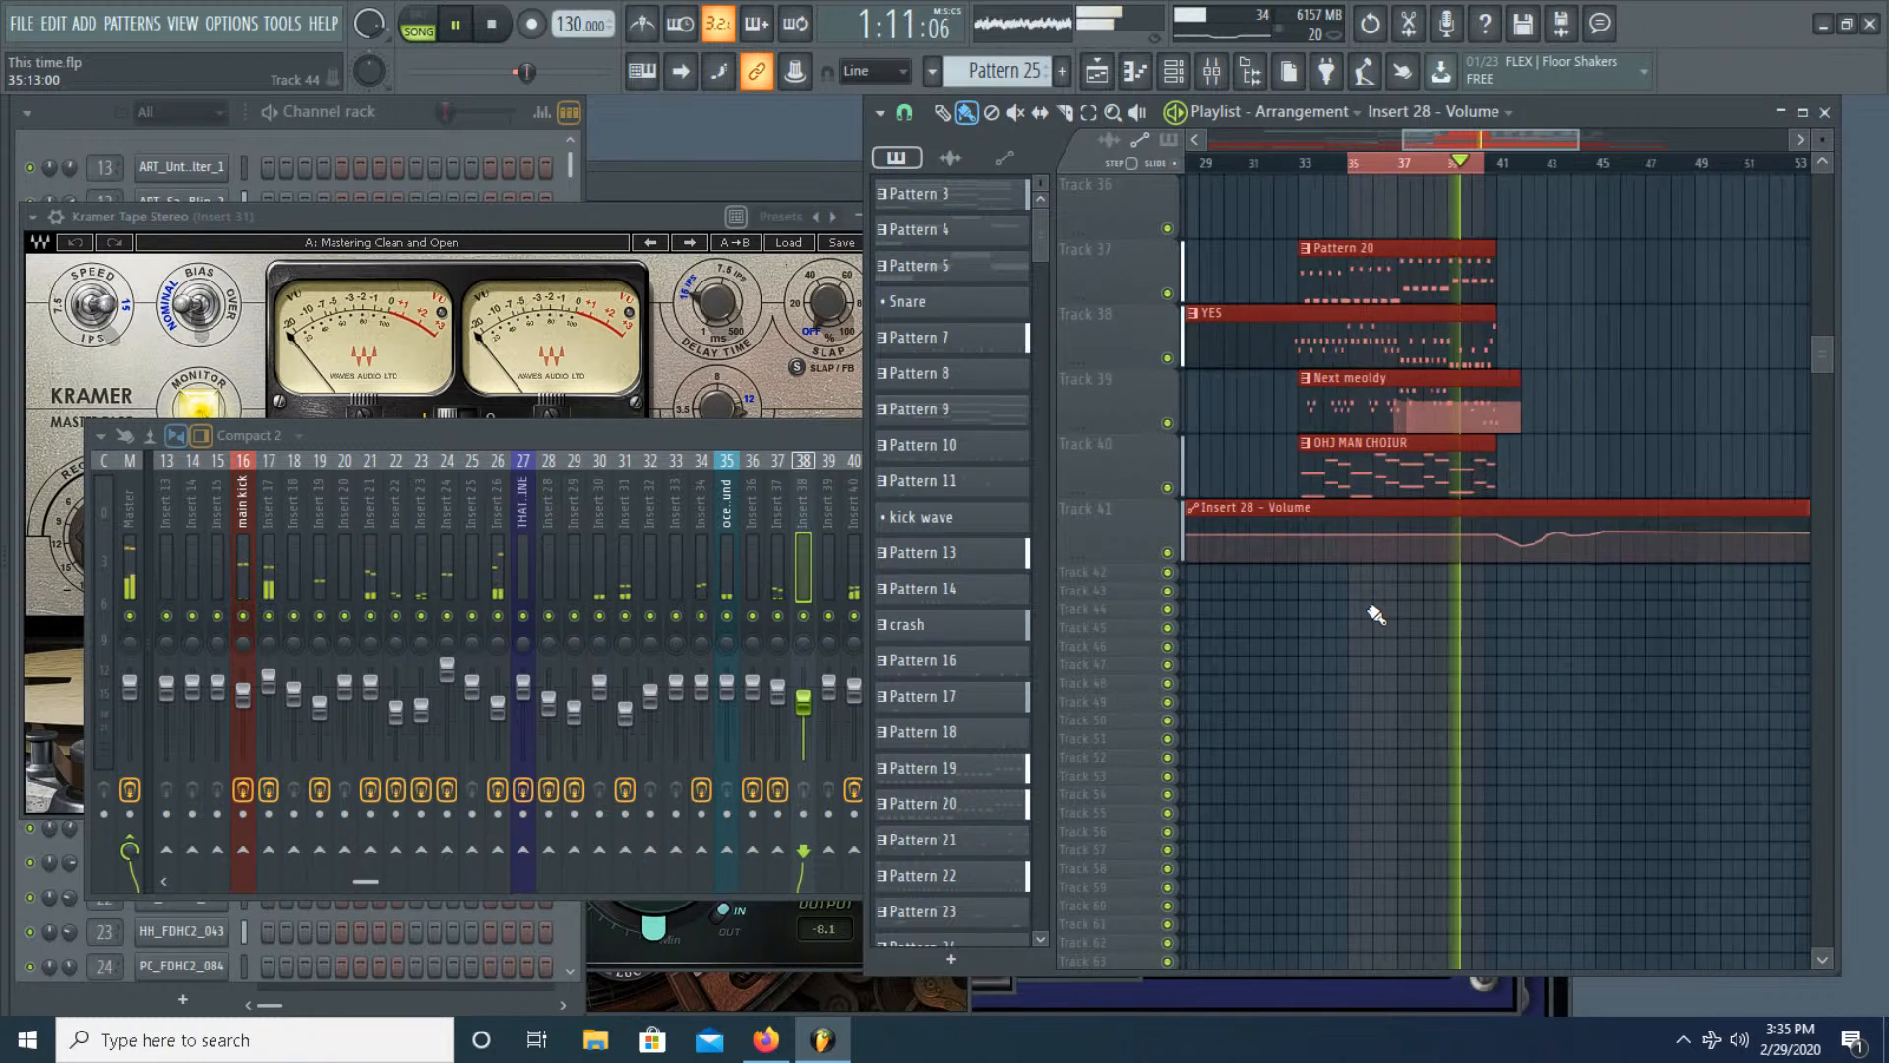
pyautogui.scroll(3, 1558, 619)
pyautogui.scroll(1, 1558, 621)
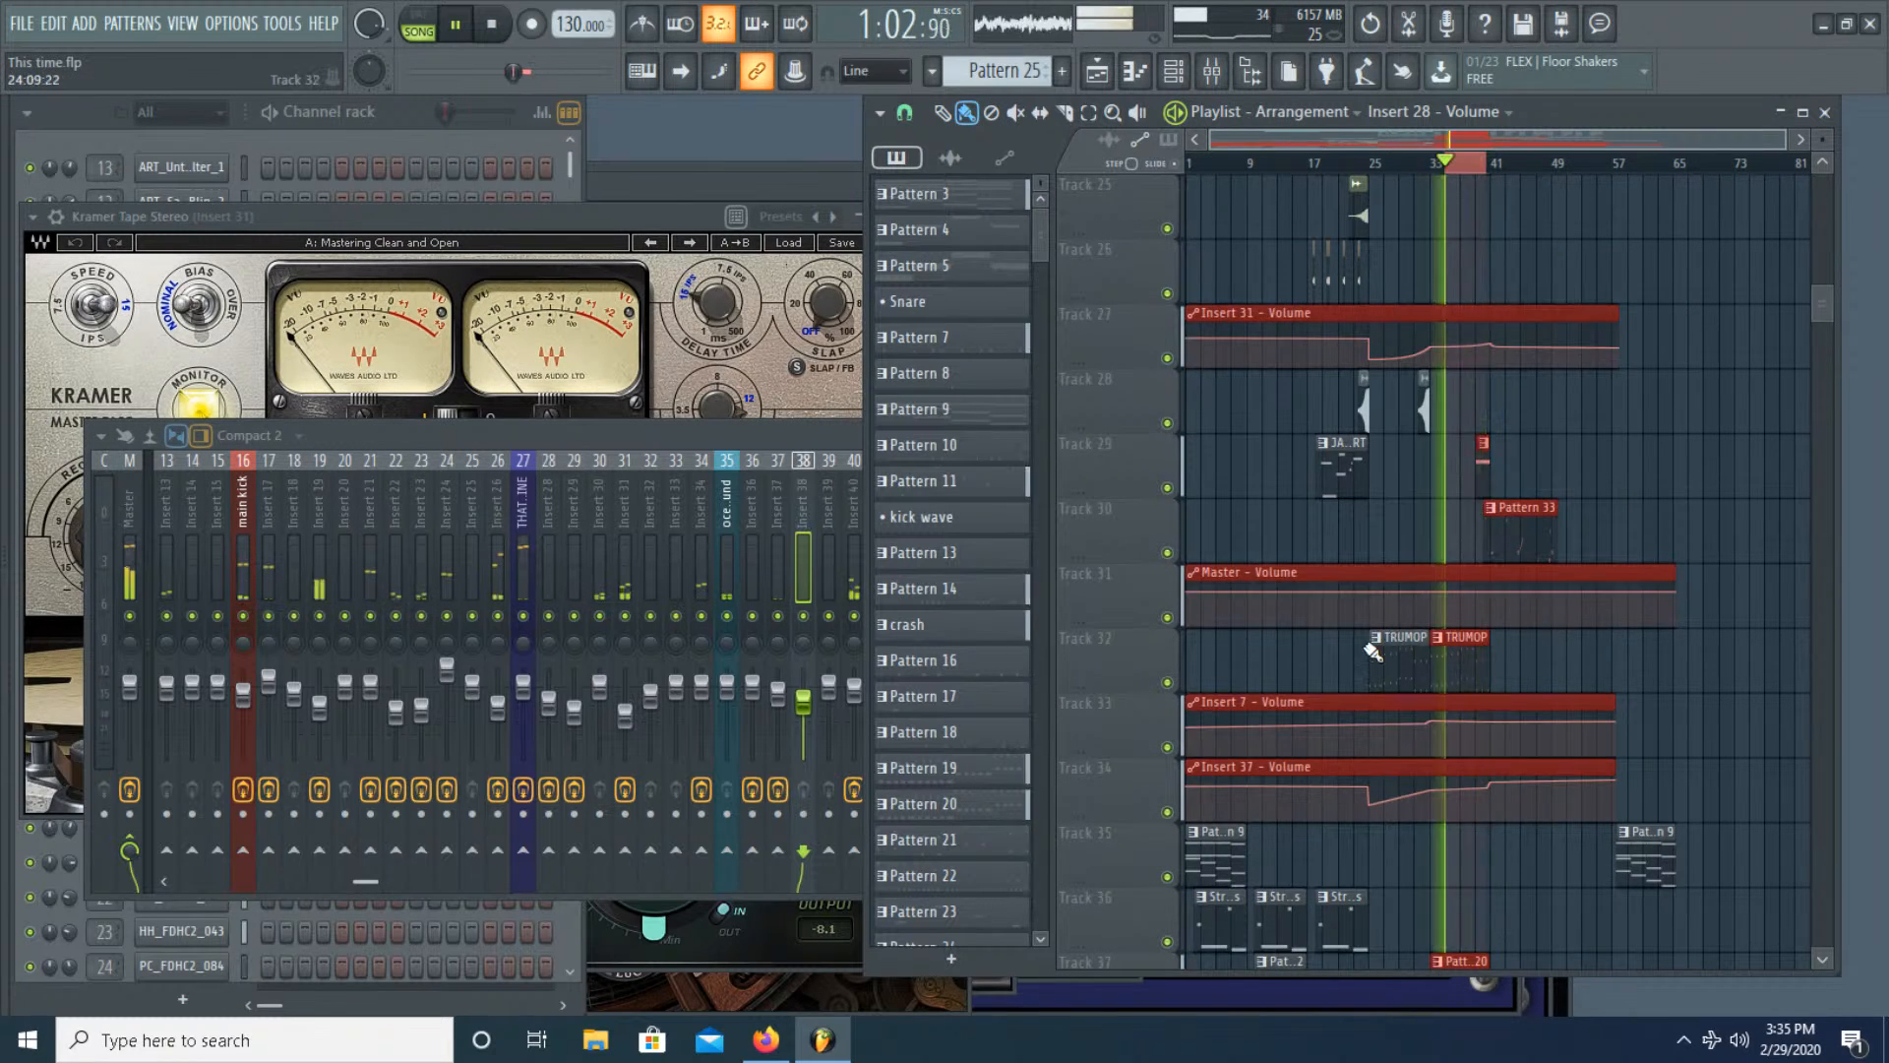
pyautogui.scroll(-2, 1370, 653)
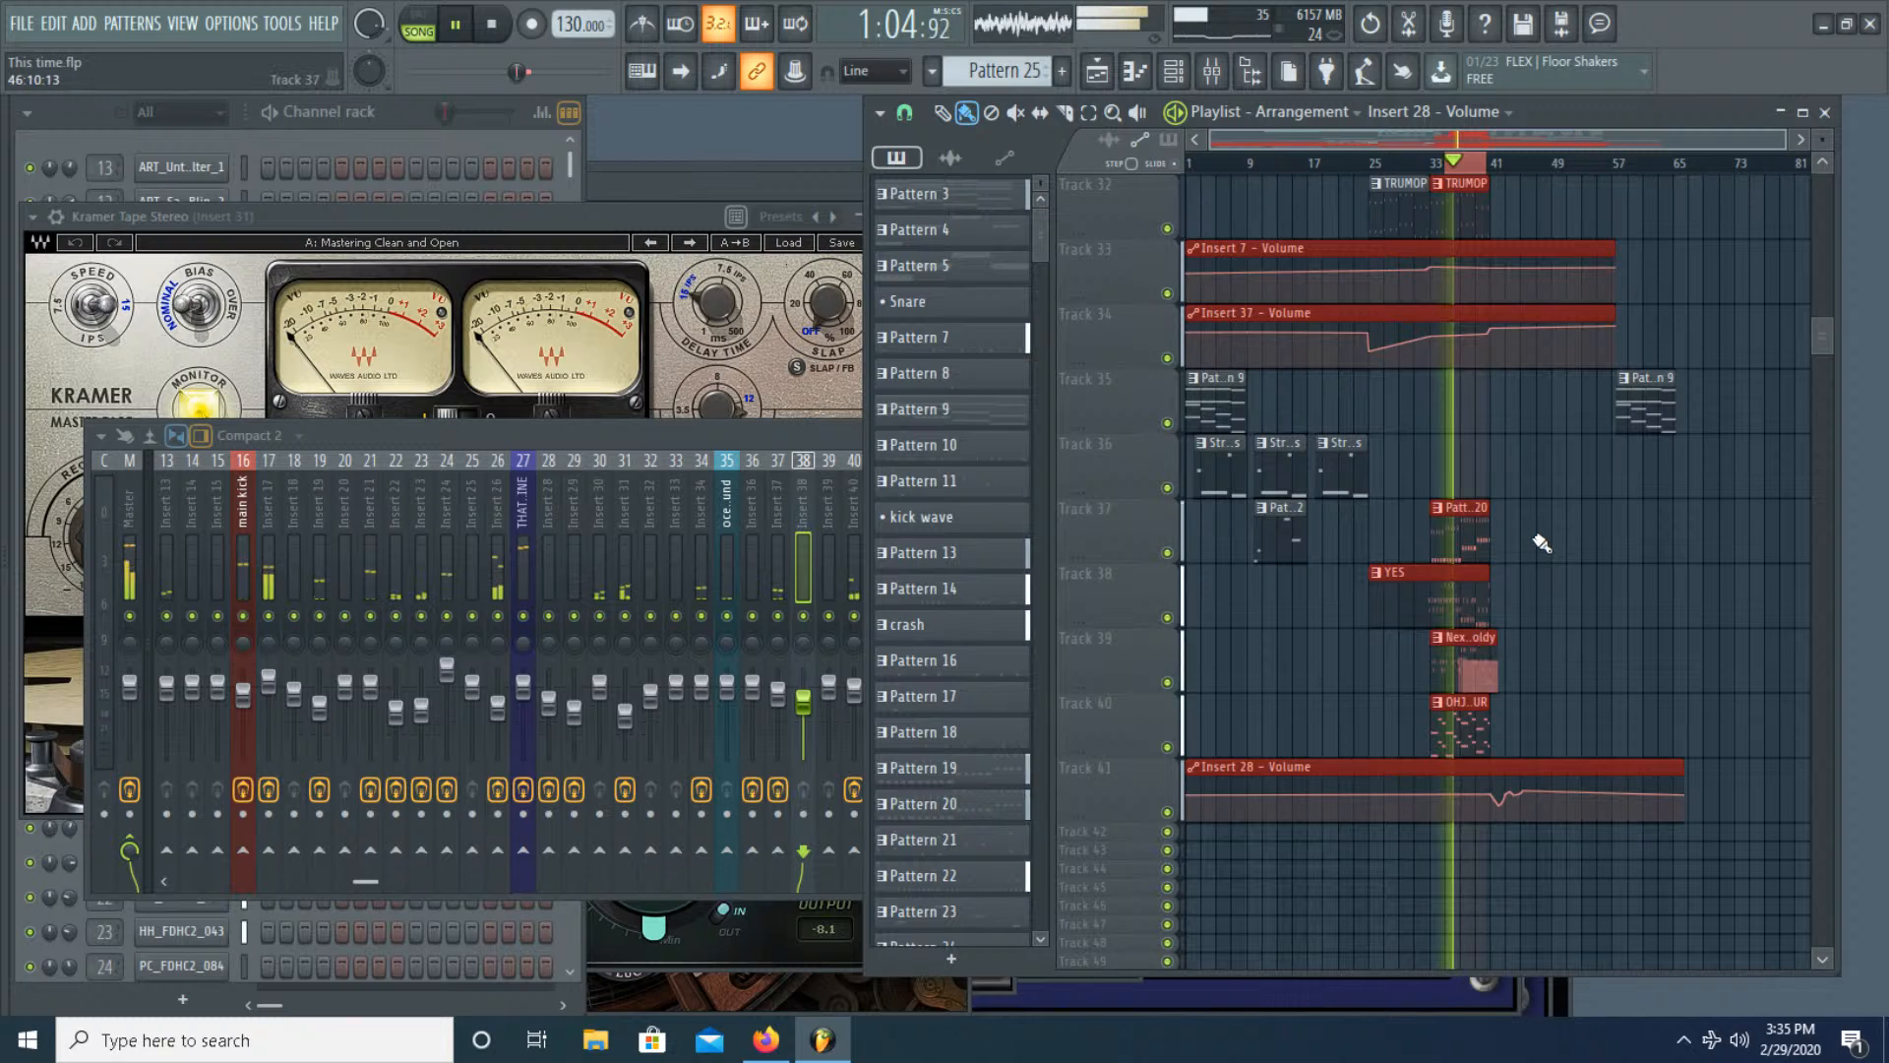
pyautogui.scroll(3, 1485, 569)
pyautogui.scroll(-3, 1434, 612)
pyautogui.scroll(3, 1431, 611)
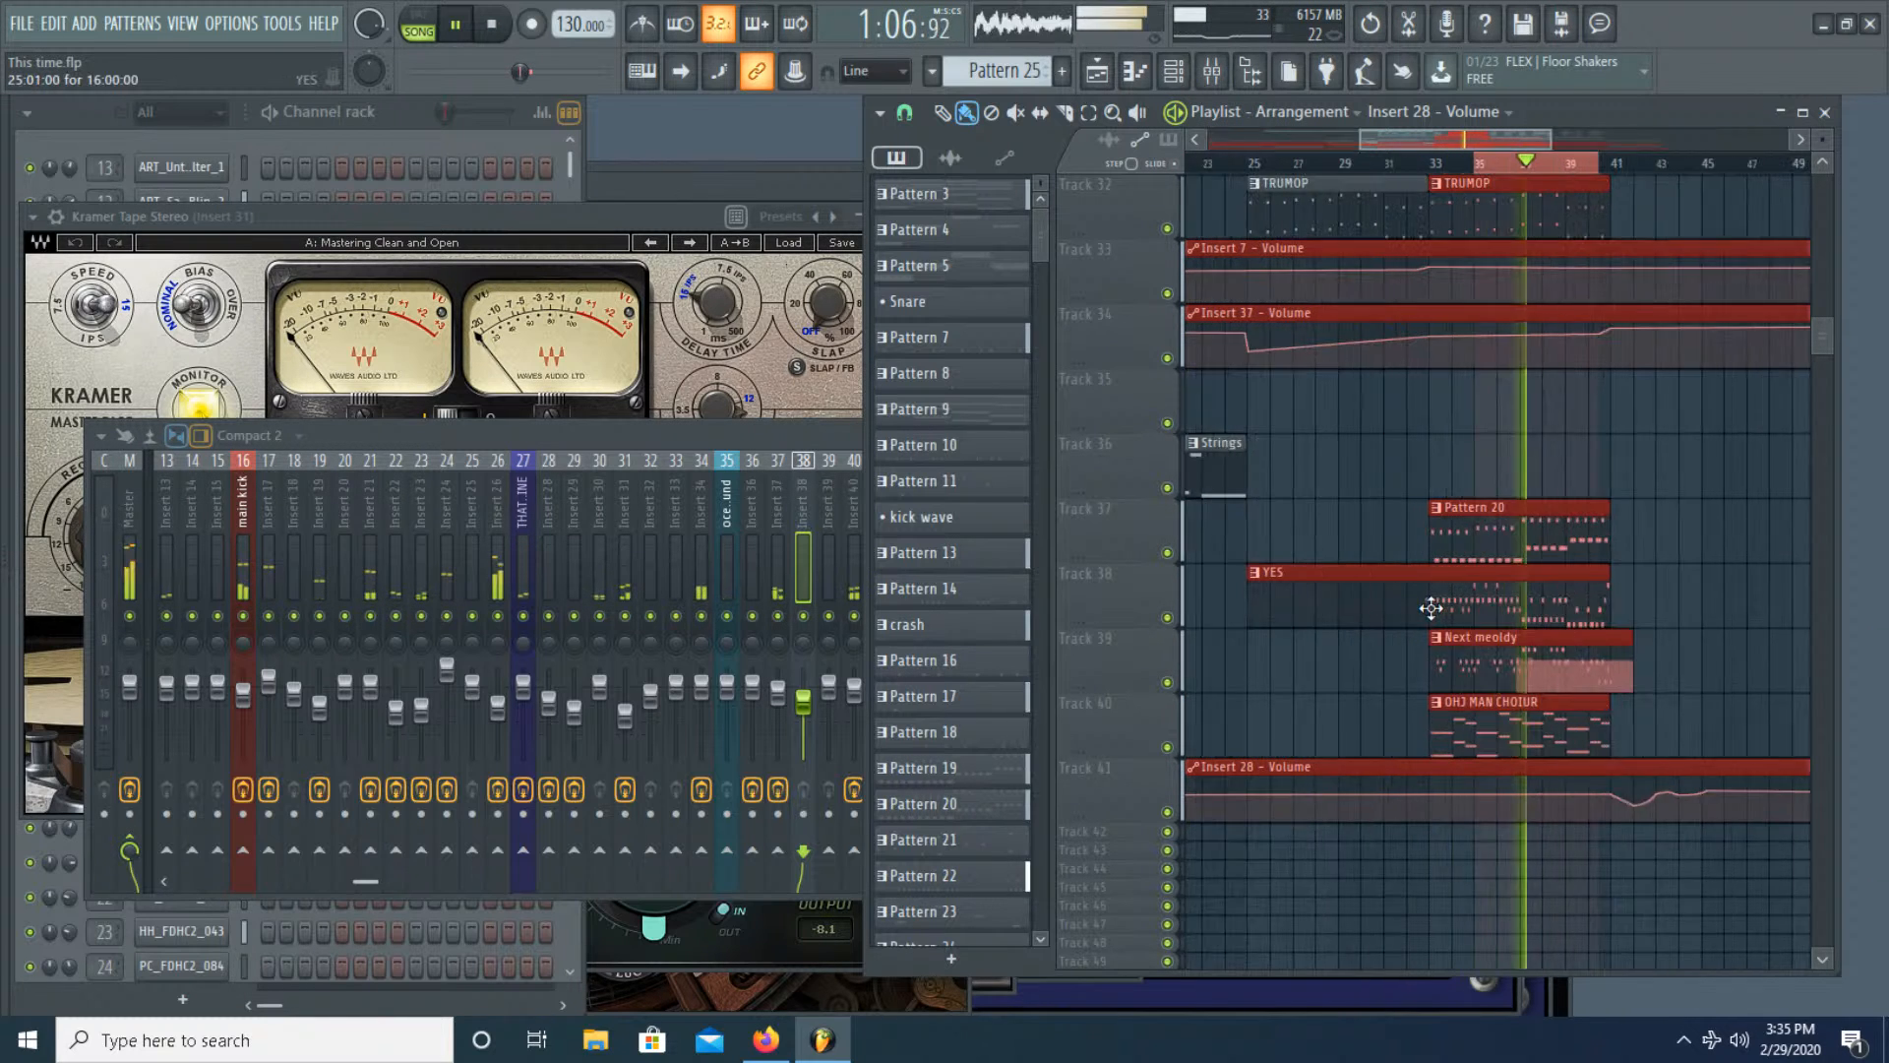
pyautogui.scroll(2, 1710, 694)
pyautogui.scroll(5, 1712, 695)
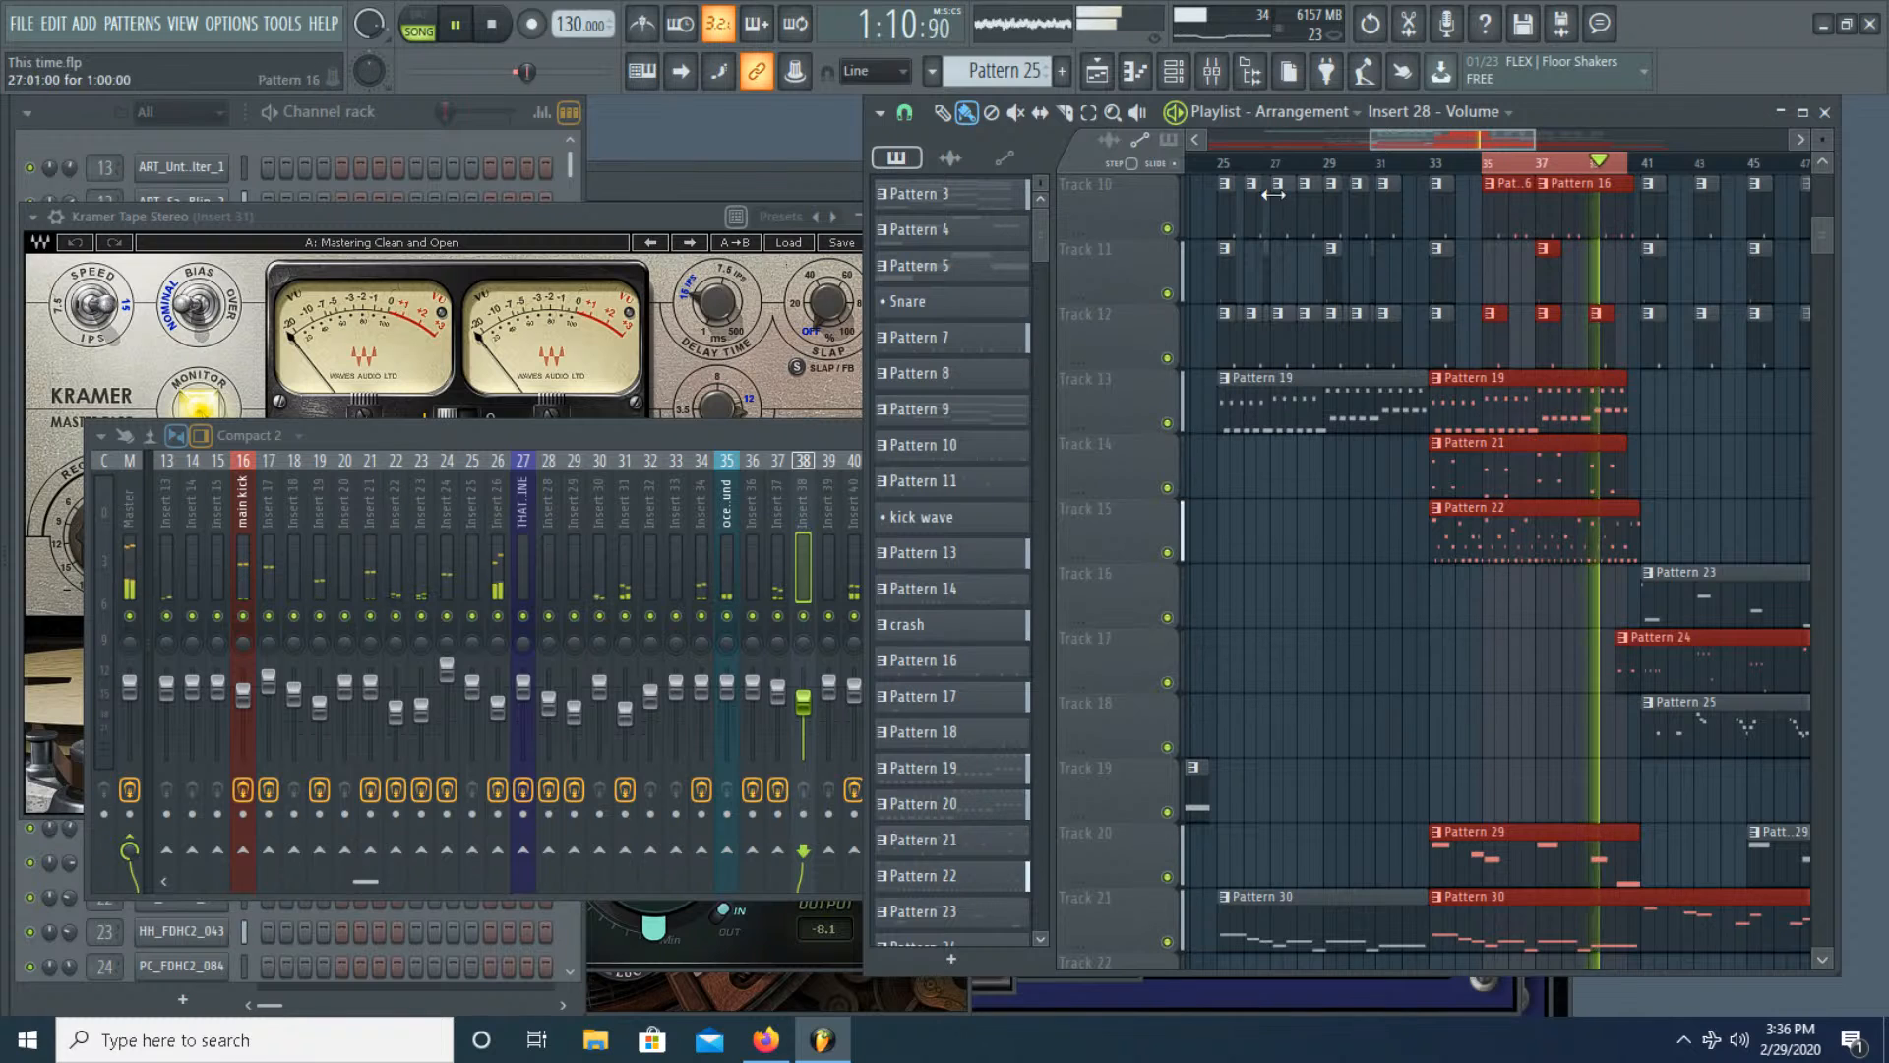
# Step: Bring the mixer to the front, stop playback and solo the main kick track
pyautogui.click(1215, 80)
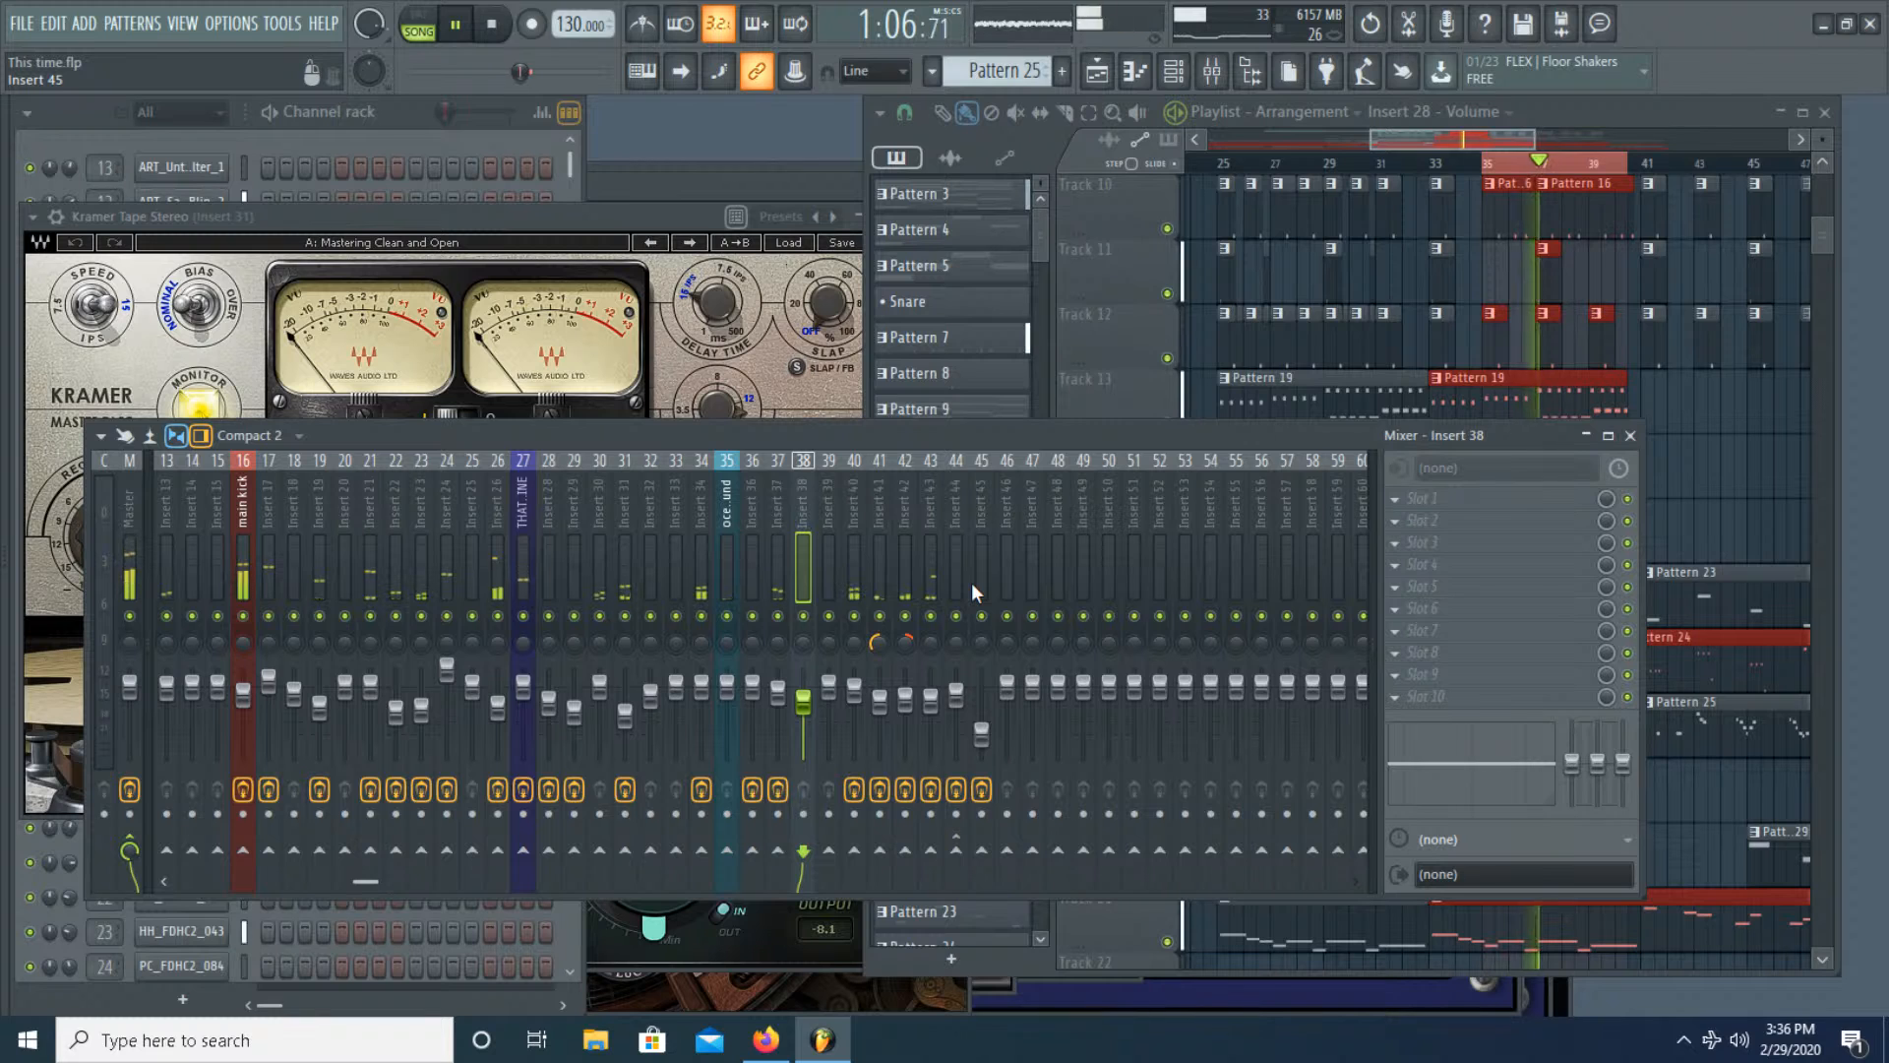
pyautogui.press('space')
pyautogui.rightClick(251, 624)
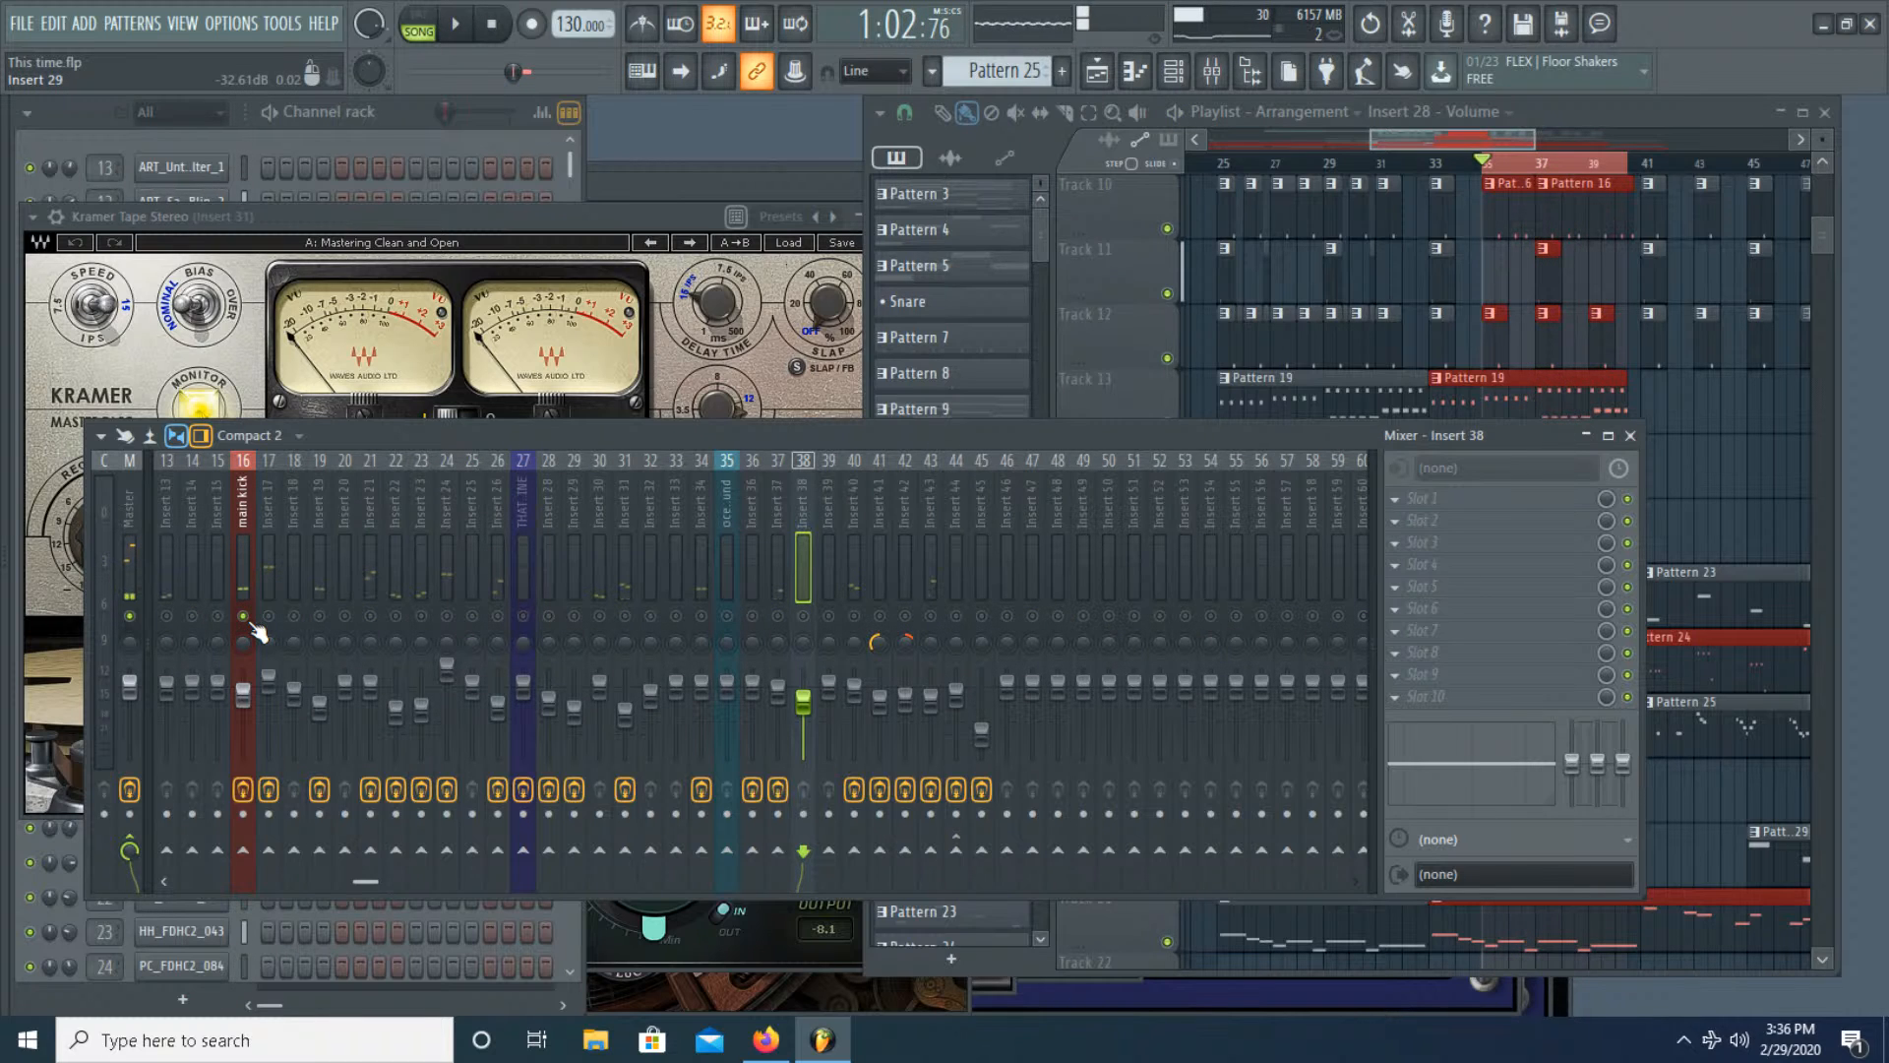
pyautogui.moveTo(1464, 146); pyautogui.dragTo(1520, 146)
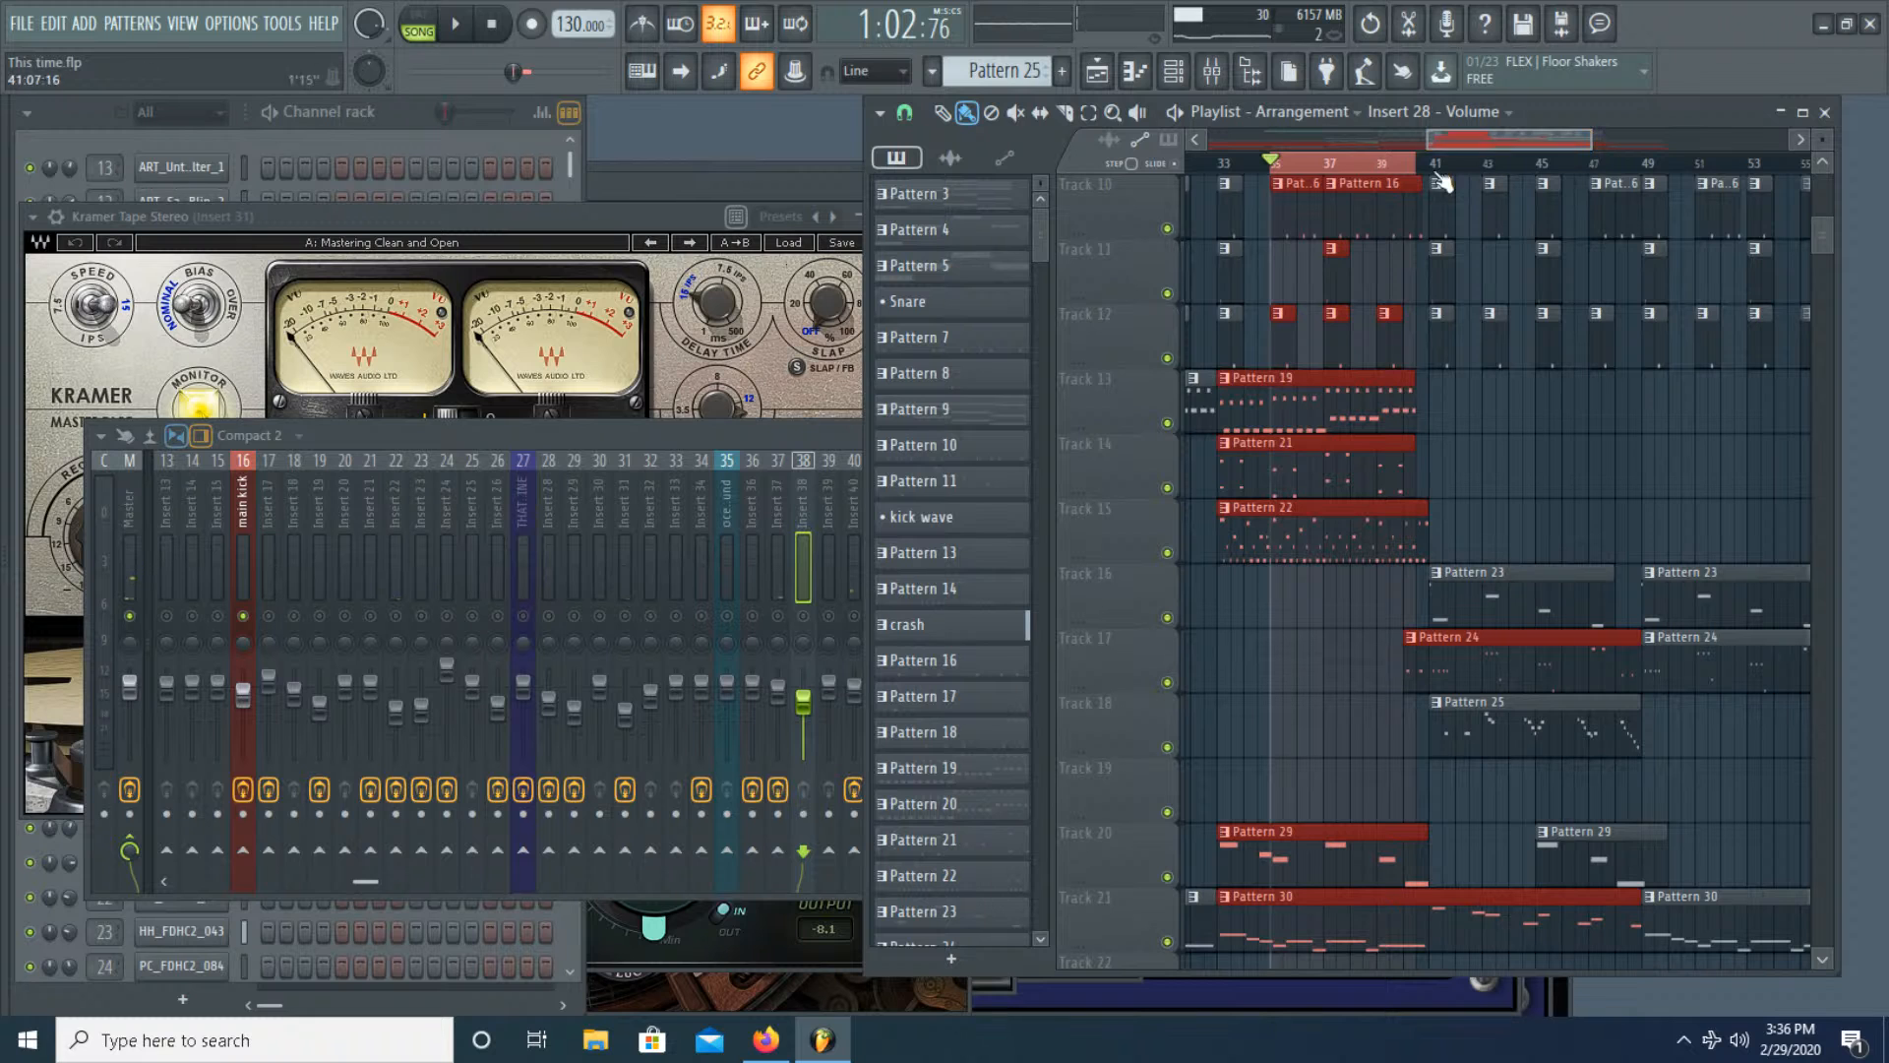
pyautogui.hotkey('alt', 'F8')
pyautogui.hotkey('alt', 'F8')
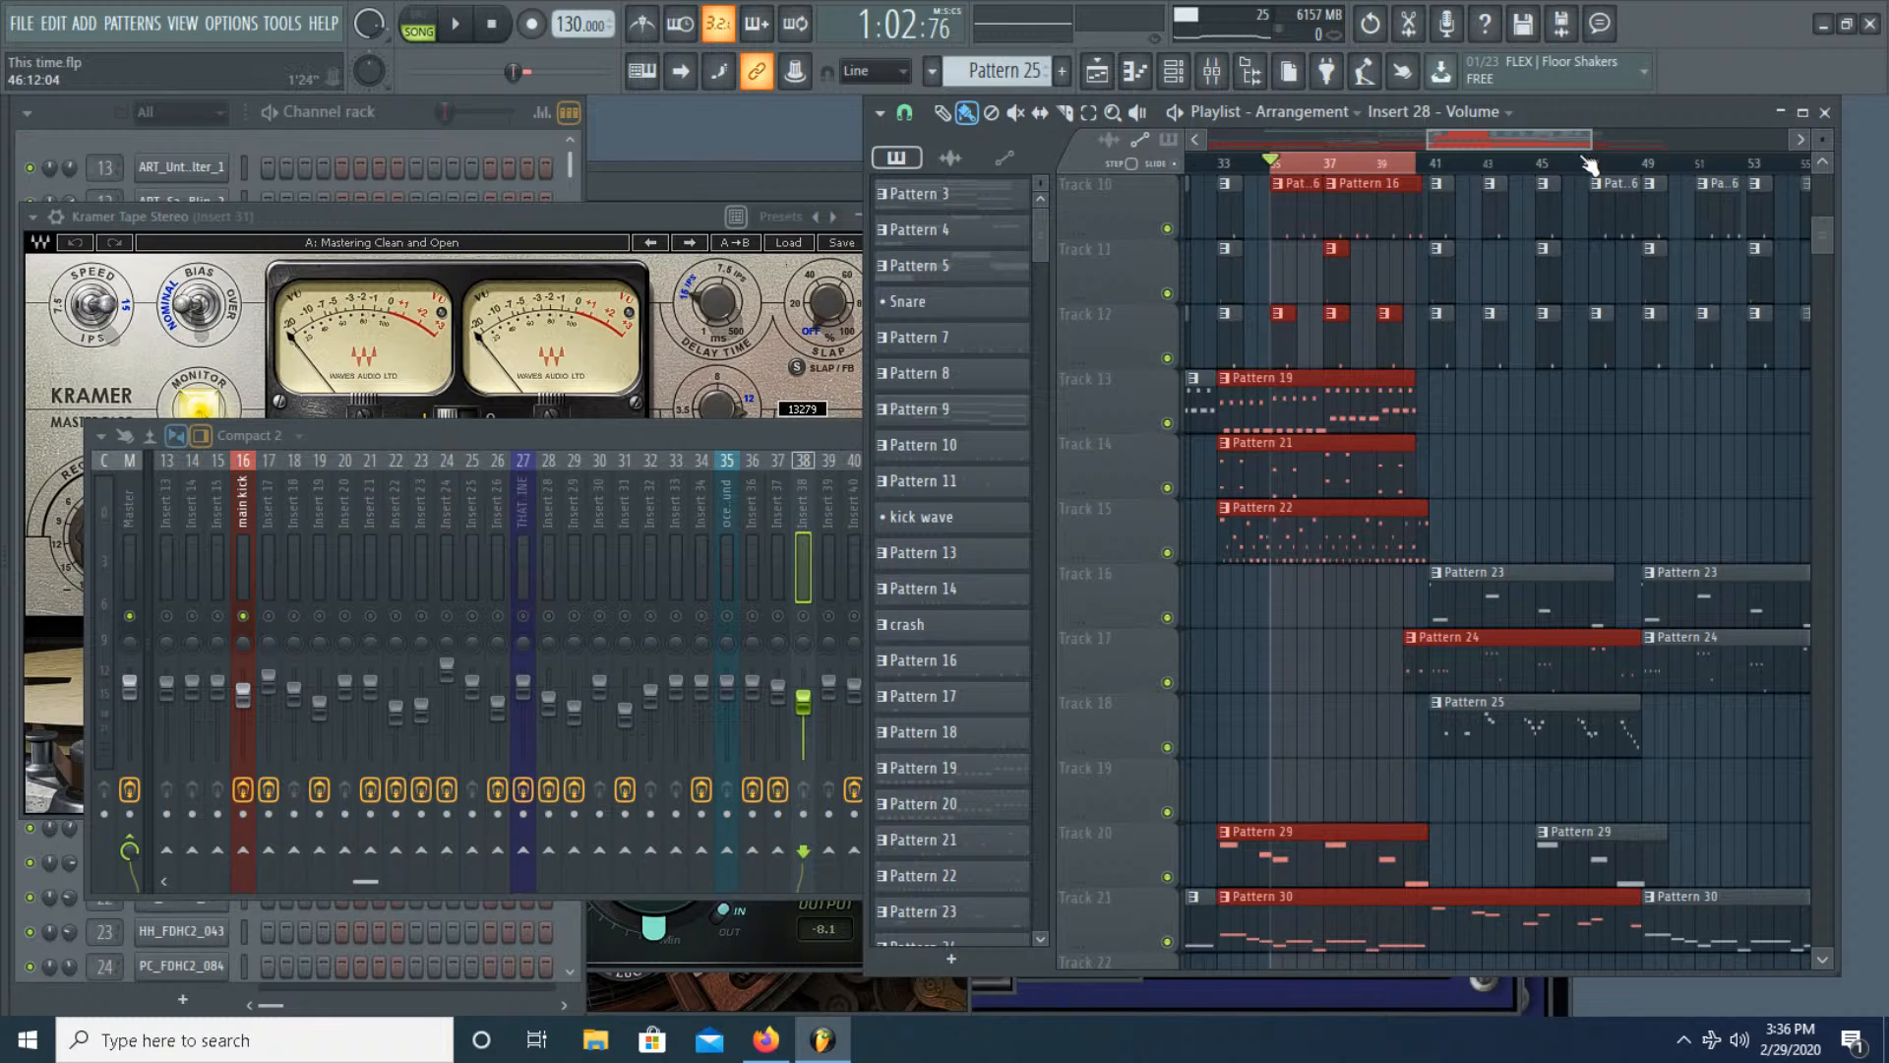
pyautogui.moveTo(1560, 139); pyautogui.dragTo(1531, 143)
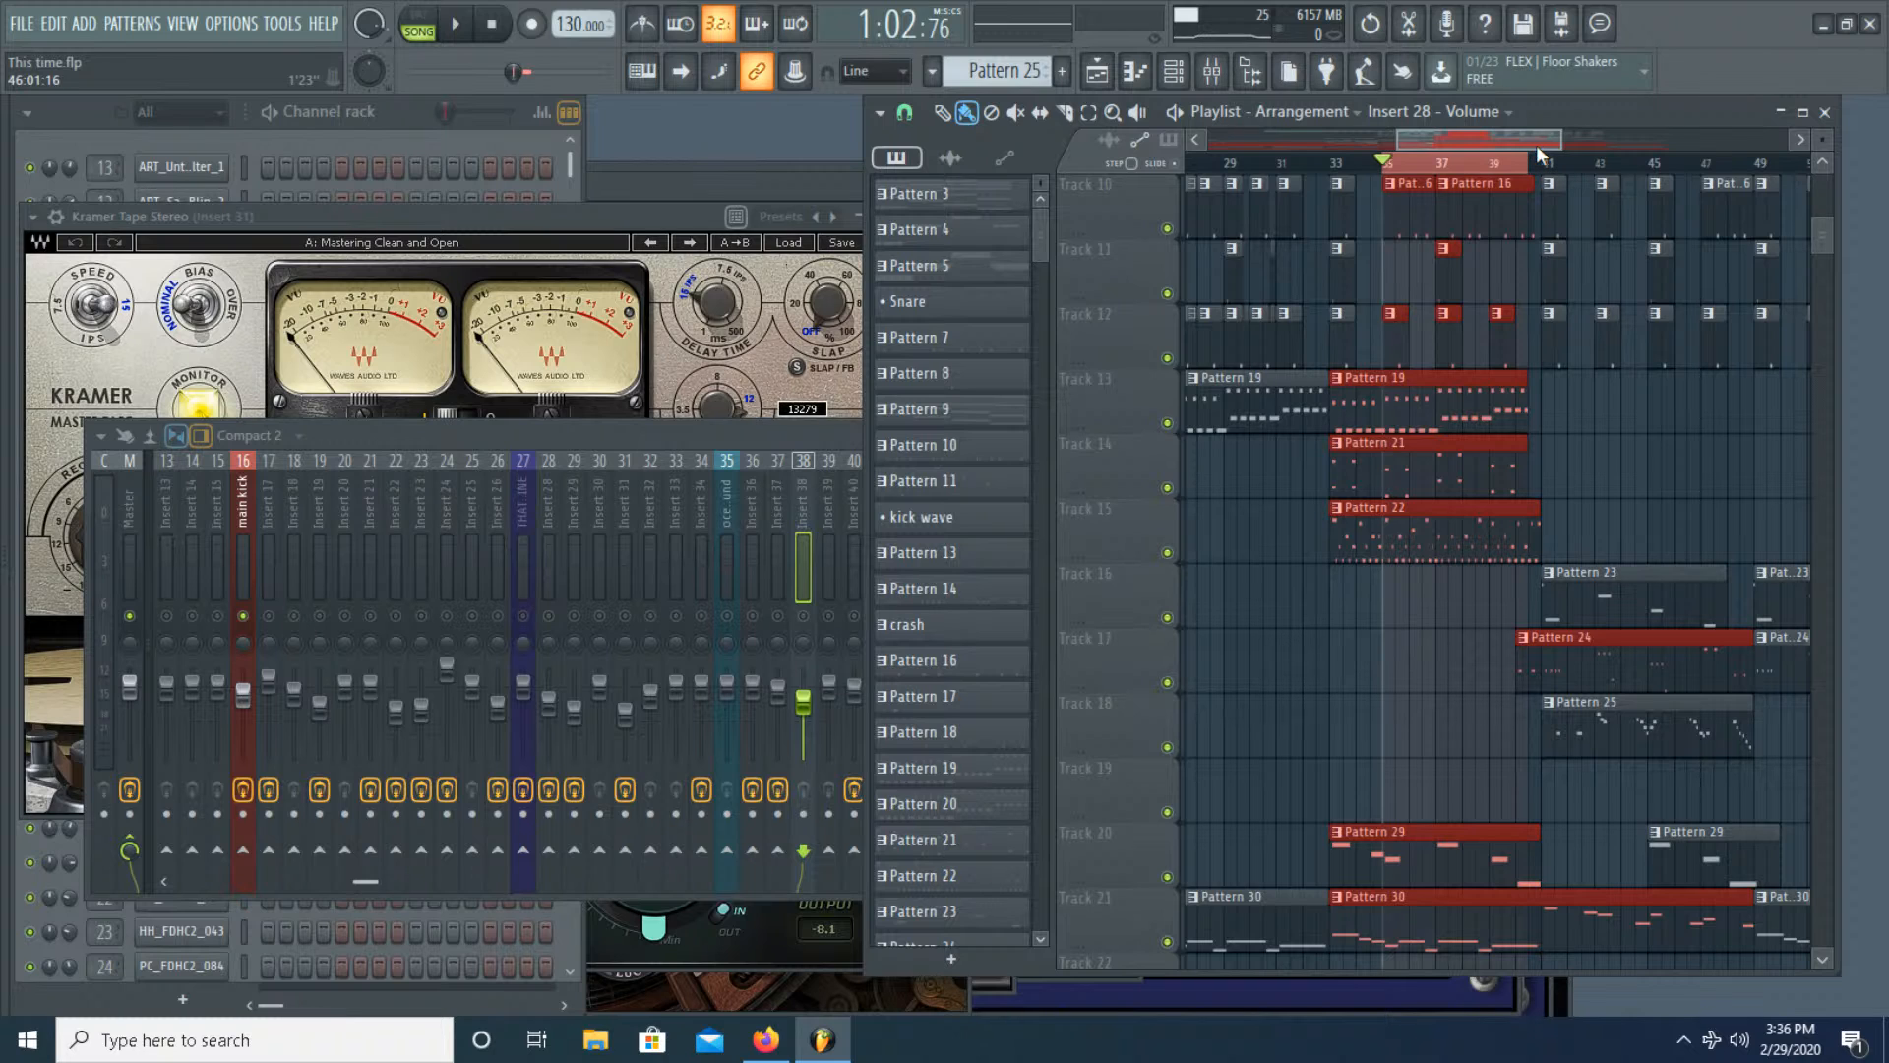
pyautogui.moveTo(1523, 139); pyautogui.dragTo(1557, 138)
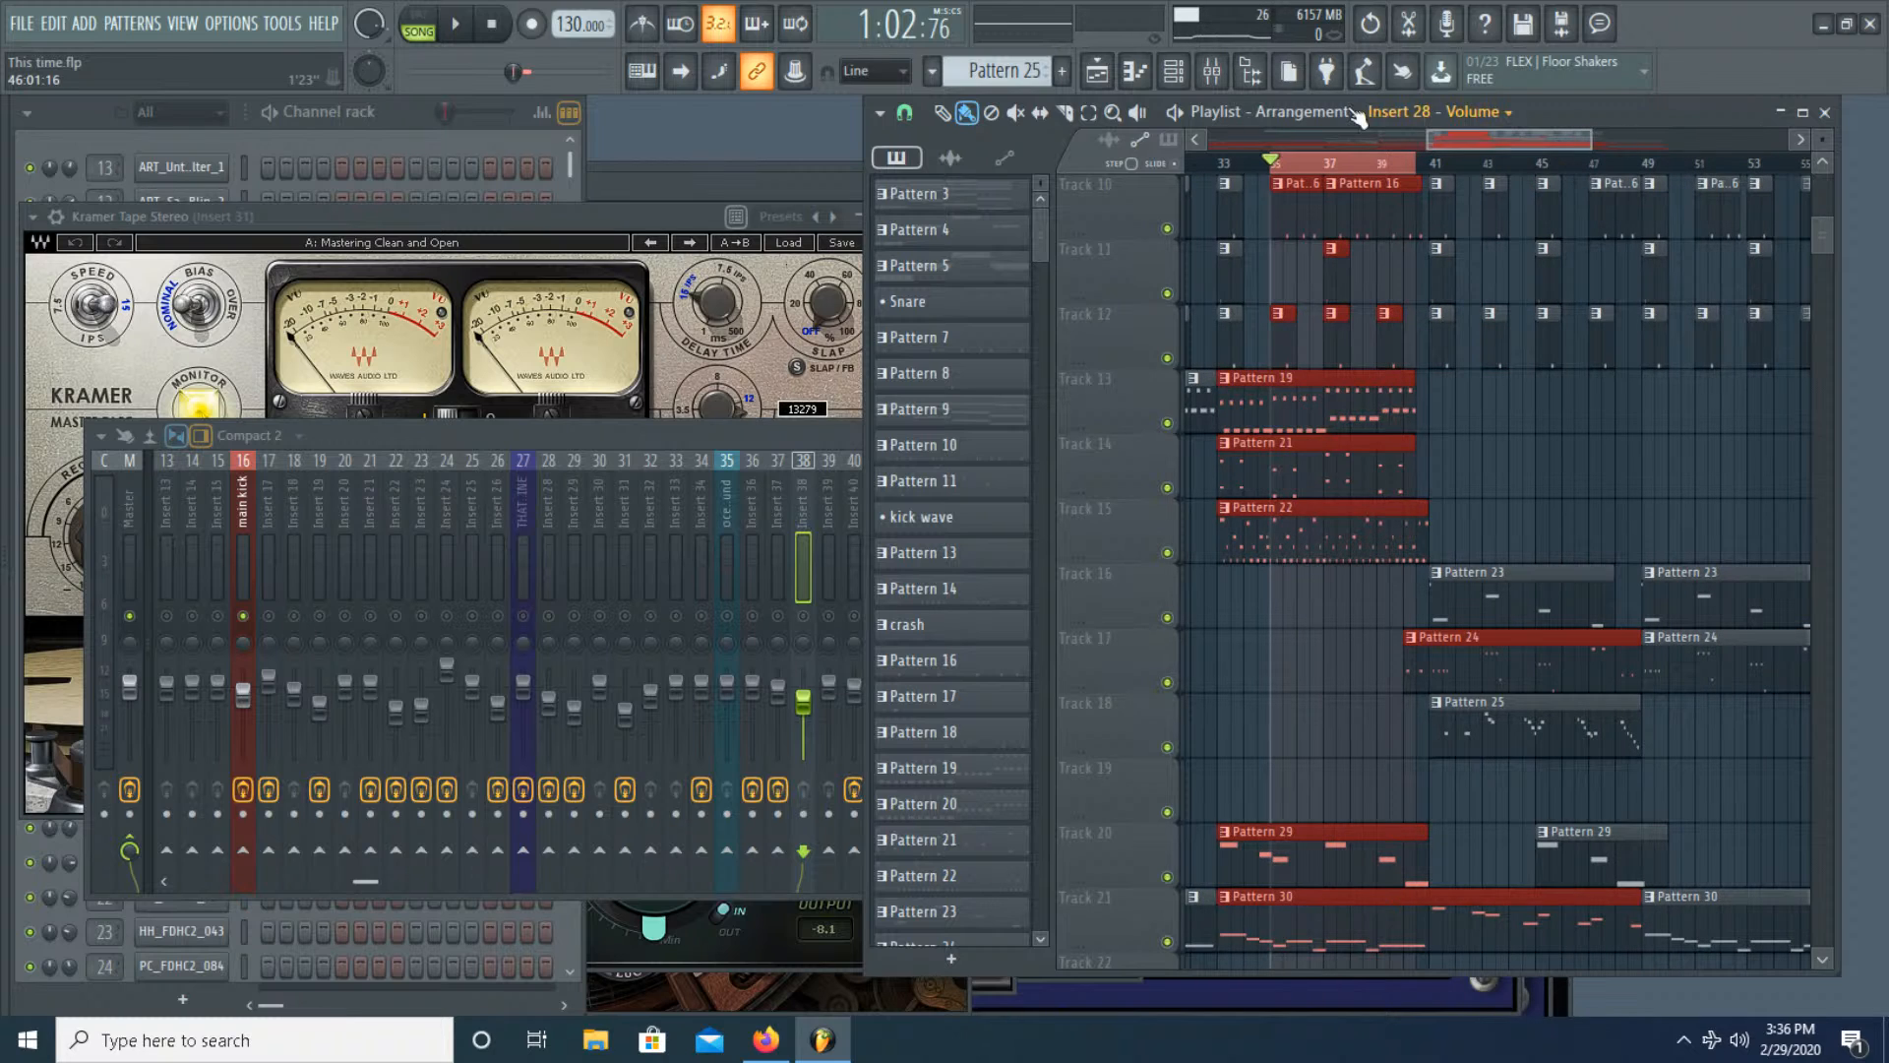
pyautogui.click(20, 24)
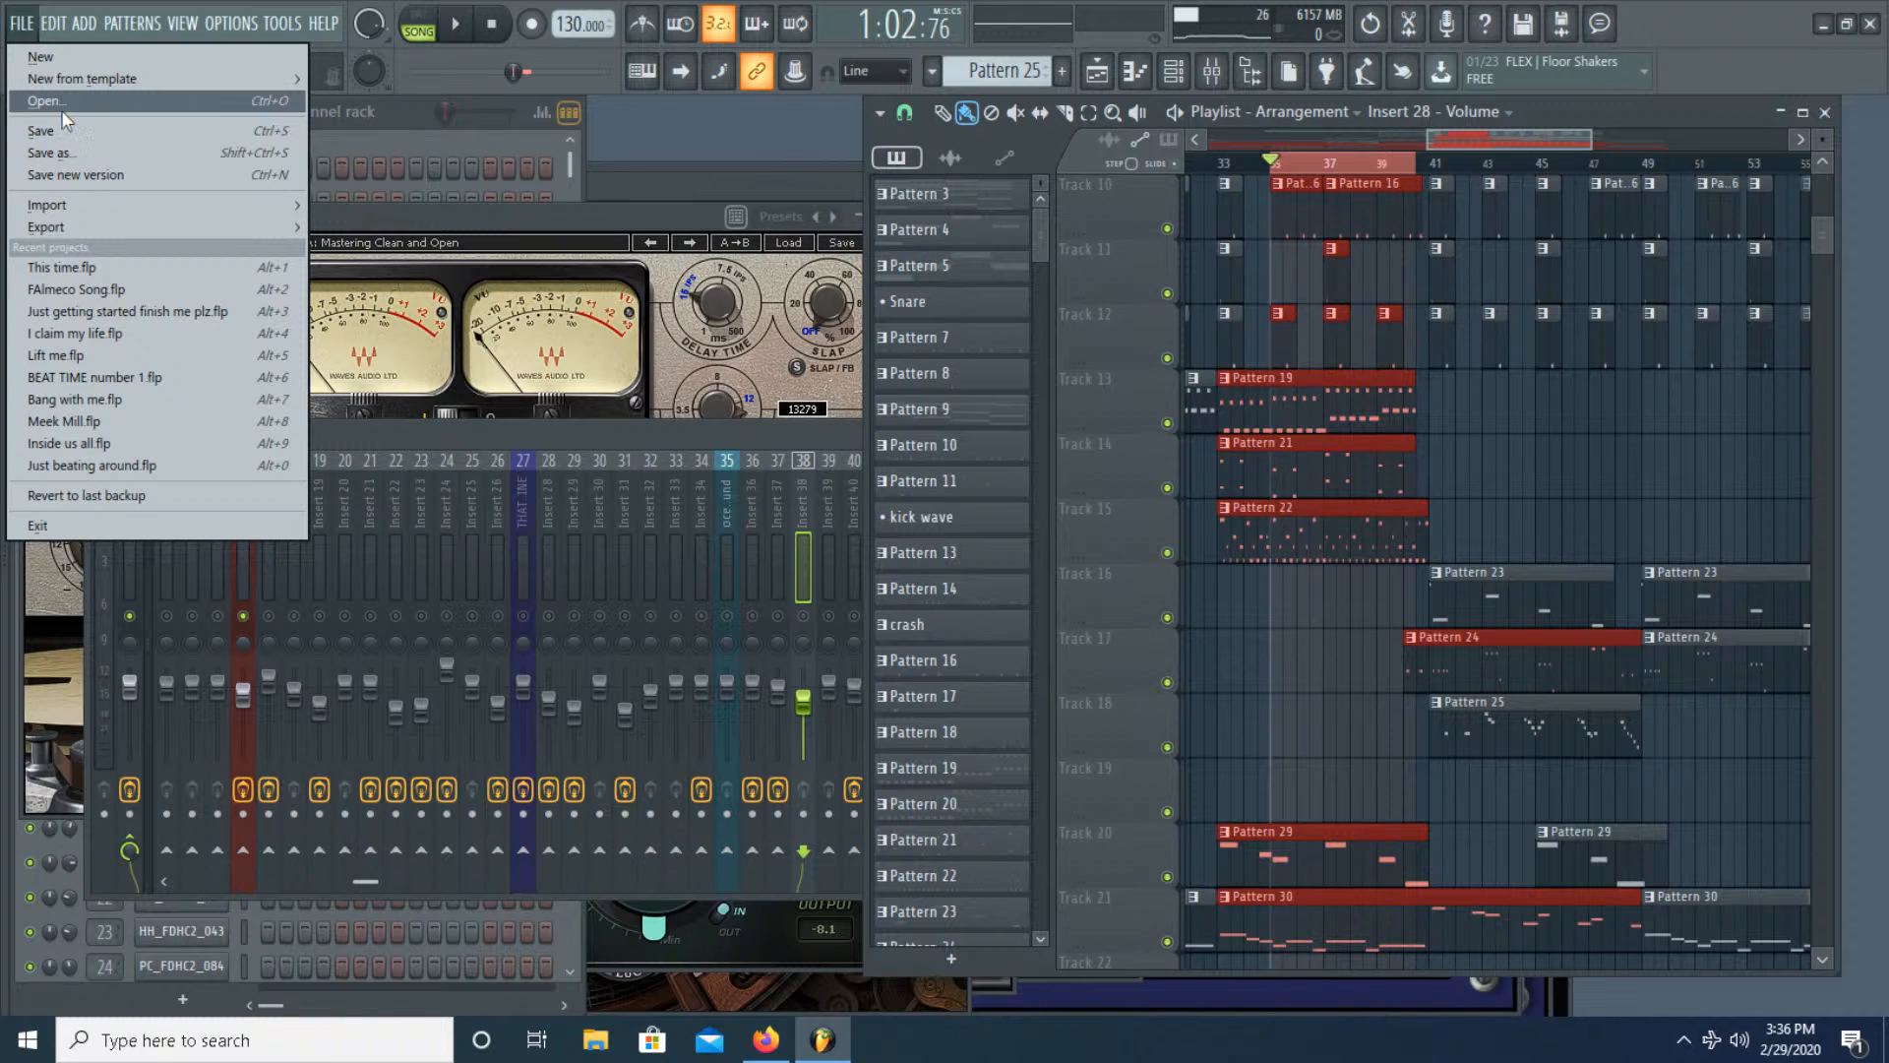
pyautogui.click(1456, 131)
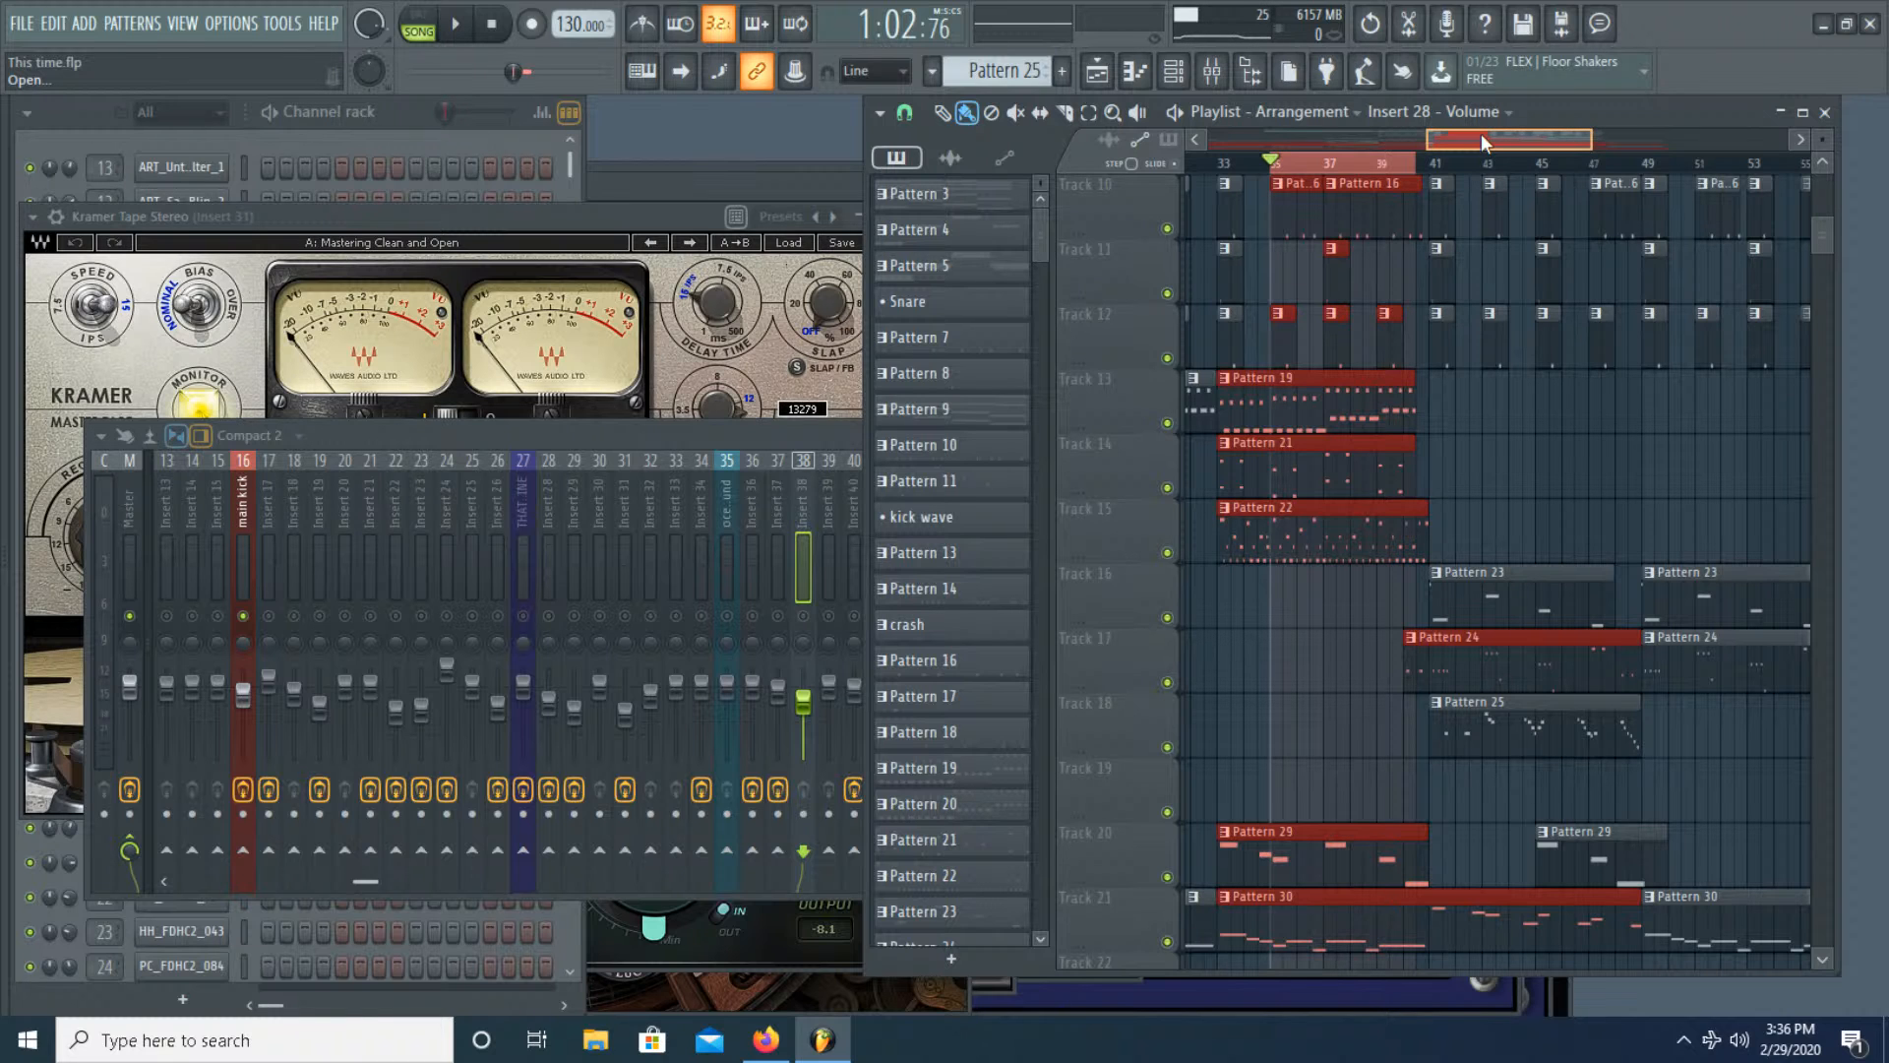
pyautogui.moveTo(1480, 133); pyautogui.dragTo(1484, 150)
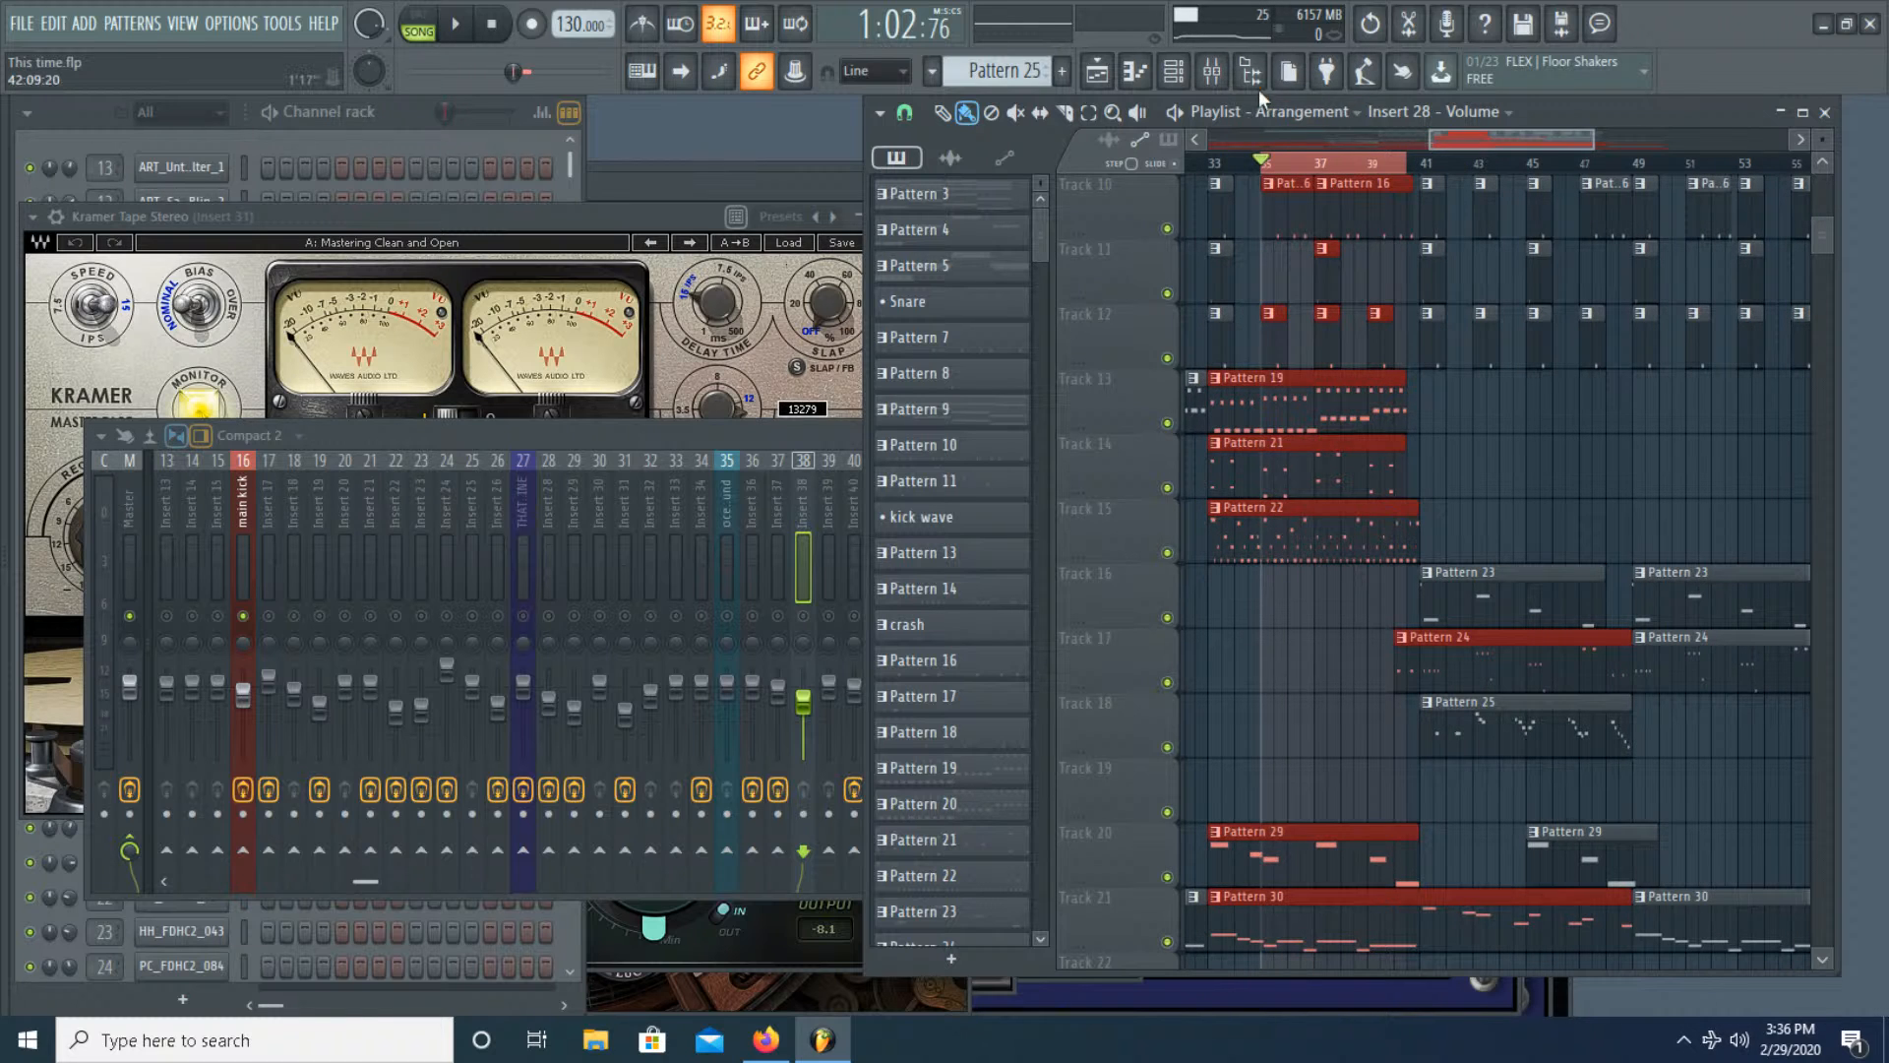
# Step: Hide the mixer and show playlist tracks 1 to 12 around the looped section
pyautogui.click(1218, 78)
pyautogui.click(1218, 78)
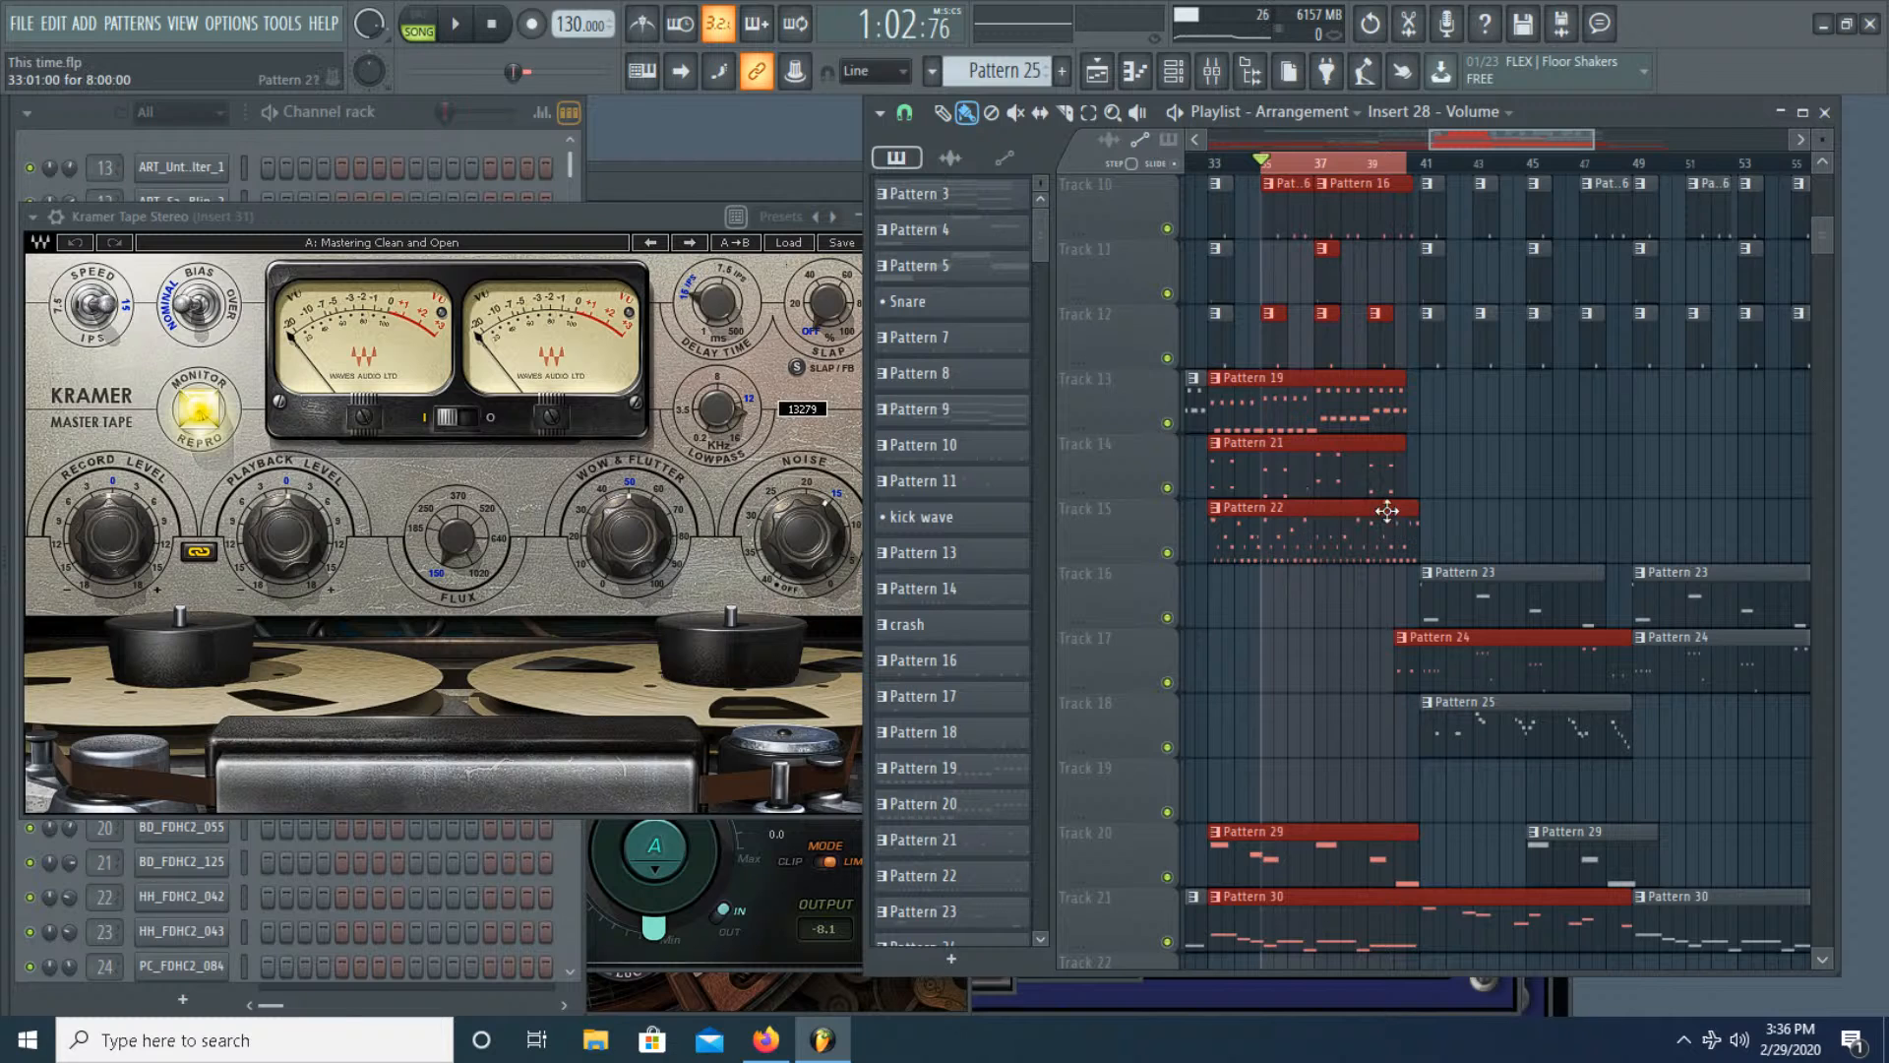
pyautogui.scroll(6, 1222, 580)
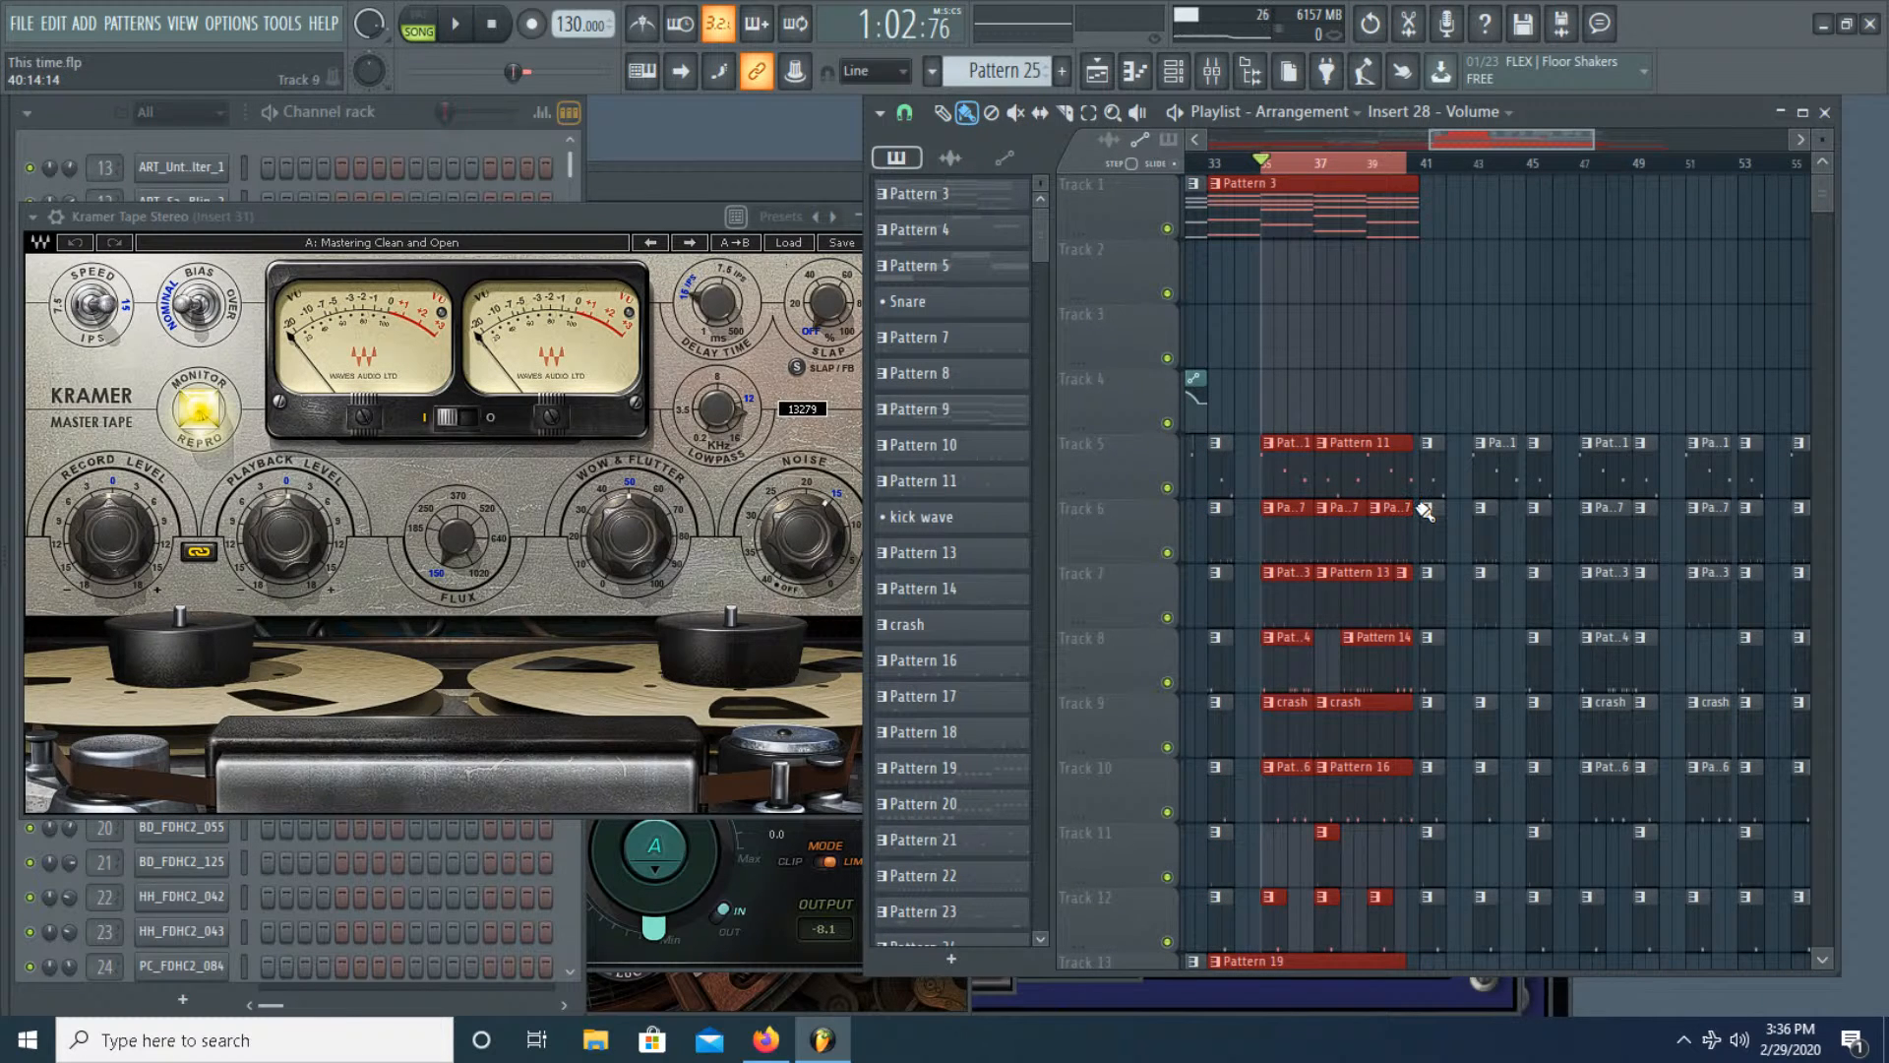